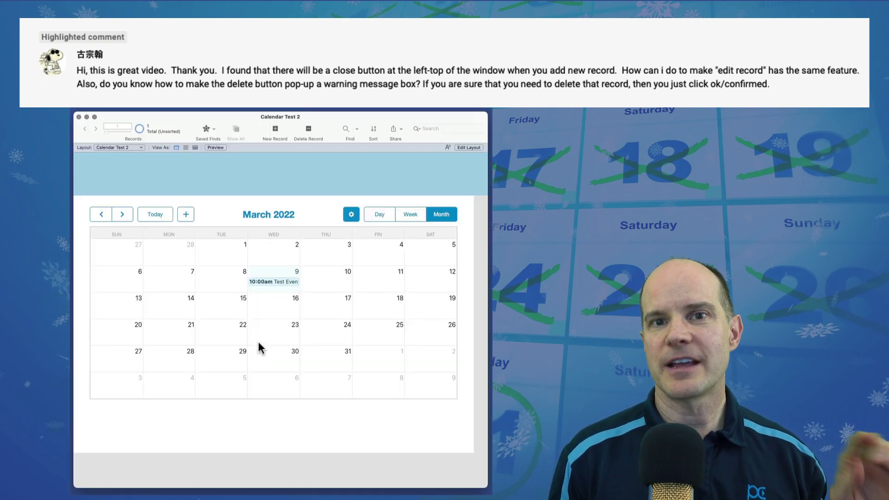
{"action": "left_click", "coordinate": [279, 282]}
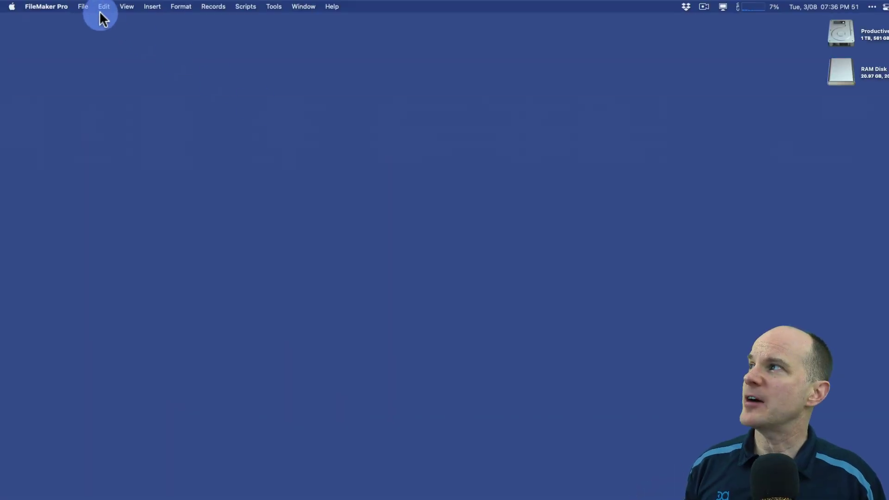
- Create a blank database file named Calendar Test.fmp12 on the Desktop and dismiss its database management window
{"action": "left_click", "coordinate": [83, 6]}
{"action": "left_click", "coordinate": [81, 20]}
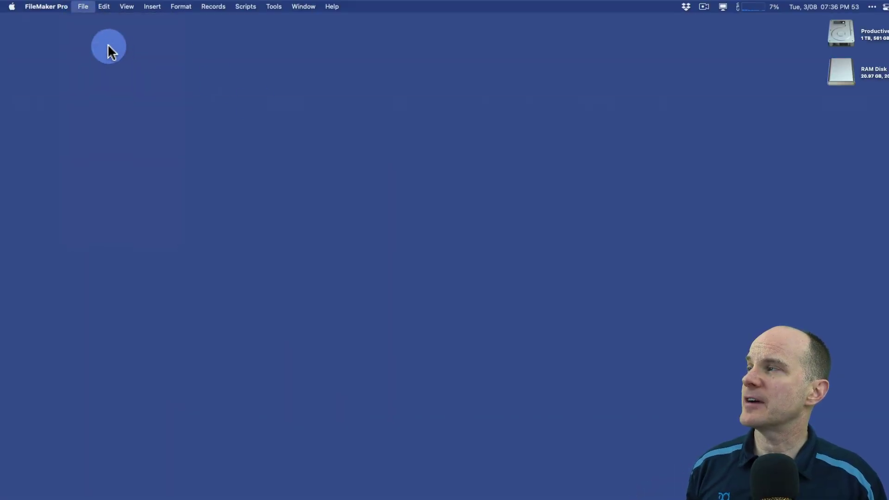
{"action": "left_click", "coordinate": [180, 134]}
{"action": "double_click", "coordinate": [180, 135]}
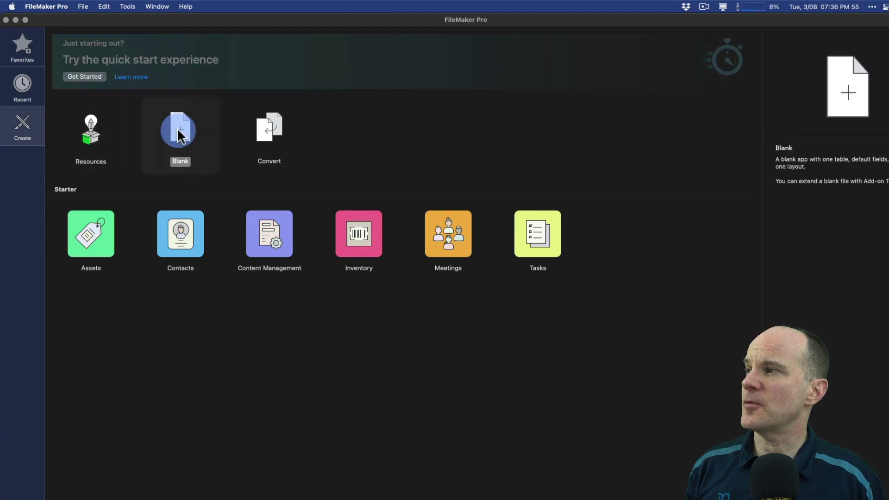
{"action": "type", "text": "Calendar Test.fmp12"}
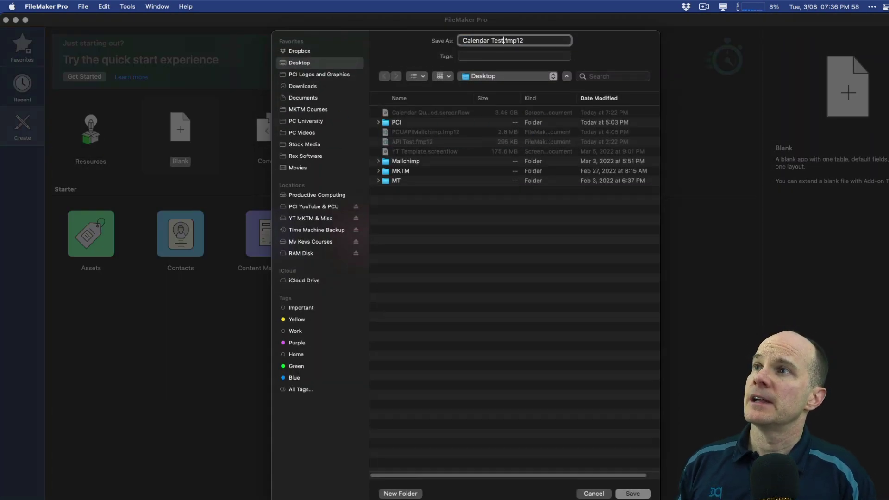
{"action": "key", "text": "Return"}
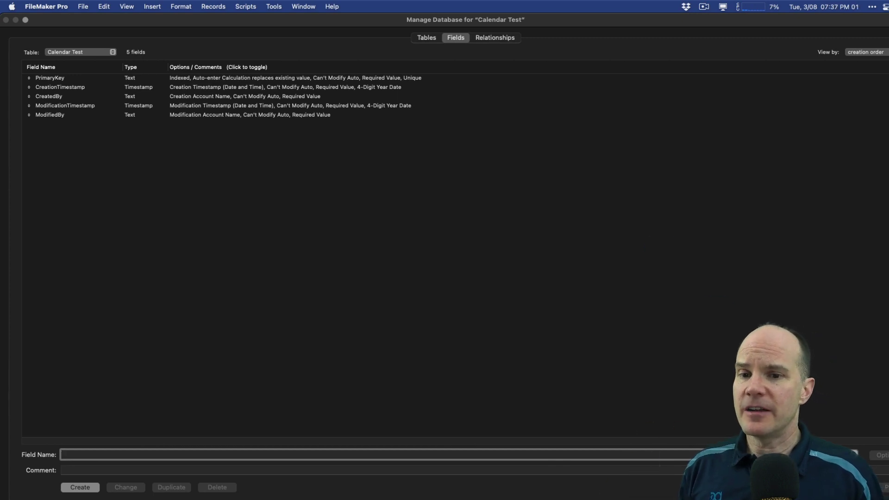
{"action": "key", "text": "Return"}
- Install the Calendar add-on, place it in the body of the Calendar Test layout, and return to Browse mode
{"action": "key", "text": "super+l"}
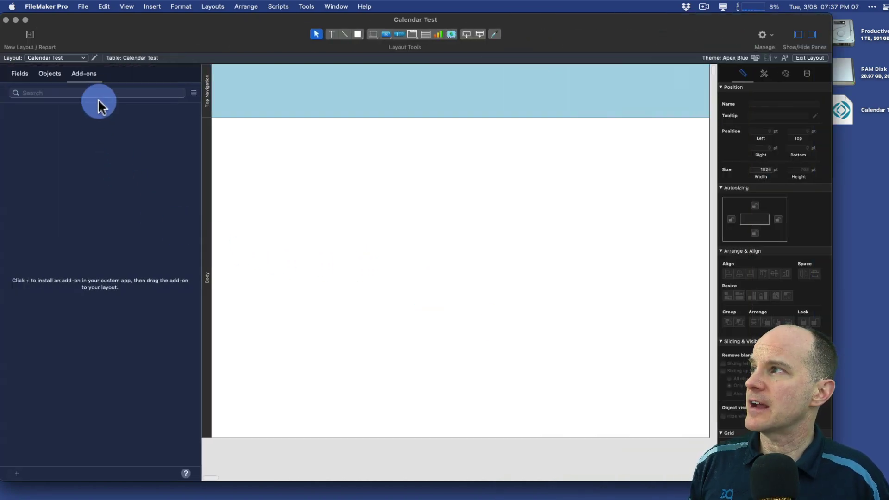
{"action": "left_click", "coordinate": [16, 473]}
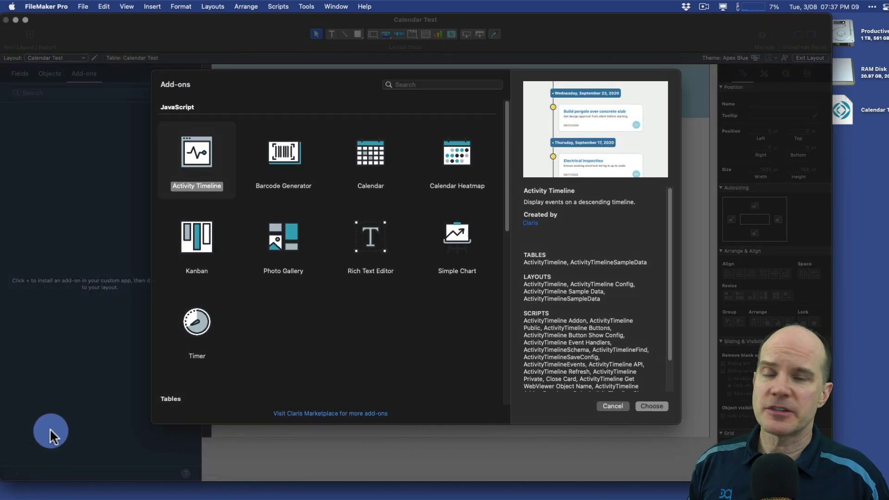
{"action": "left_click", "coordinate": [348, 161]}
{"action": "left_click", "coordinate": [652, 406]}
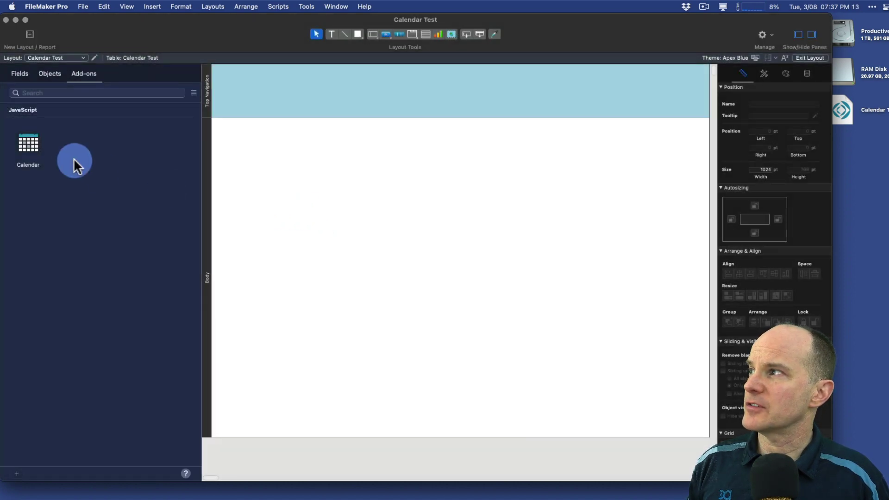
{"action": "left_click_drag", "start_coordinate": [28, 144], "coordinate": [242, 148]}
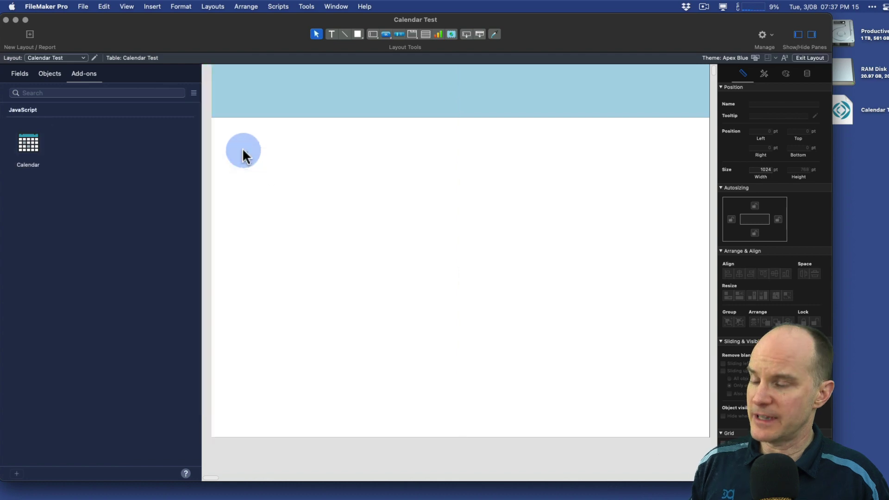
{"action": "key", "text": "super+b"}
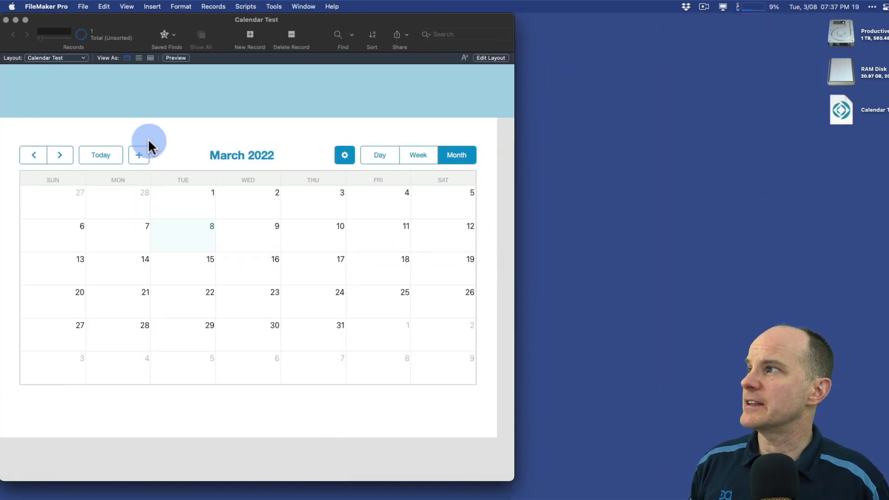
- Start a new calendar event titled 11 with both the start and end dates set to 3/8/2022
{"action": "left_click", "coordinate": [145, 156]}
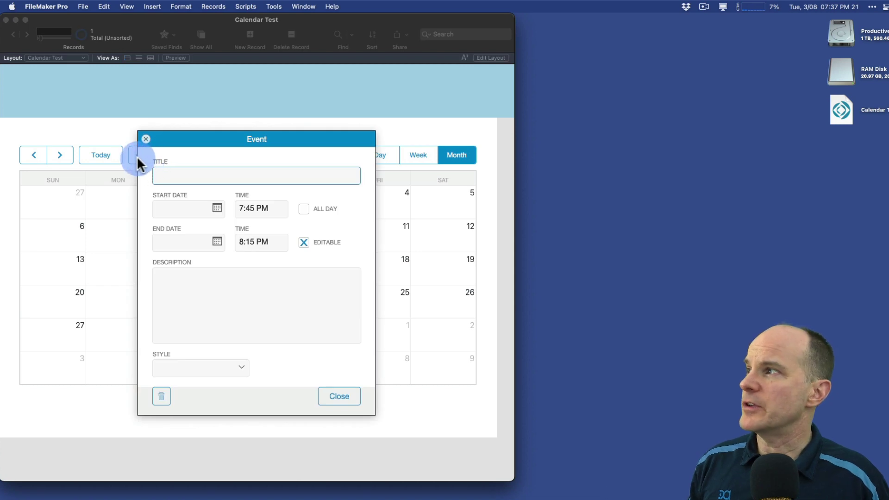
{"action": "left_click", "coordinate": [145, 139]}
{"action": "left_click", "coordinate": [145, 157]}
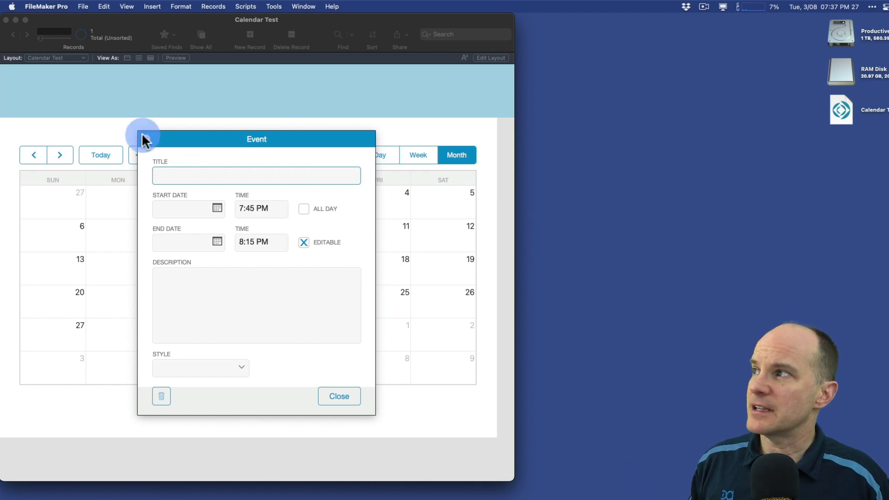
{"action": "left_click", "coordinate": [207, 139]}
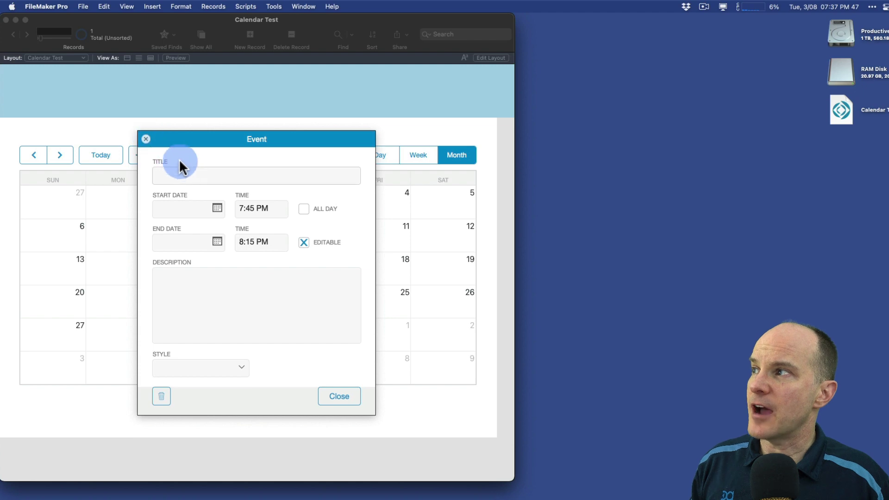
{"action": "left_click", "coordinate": [193, 173]}
{"action": "type", "text": "11"}
{"action": "left_click", "coordinate": [200, 211]}
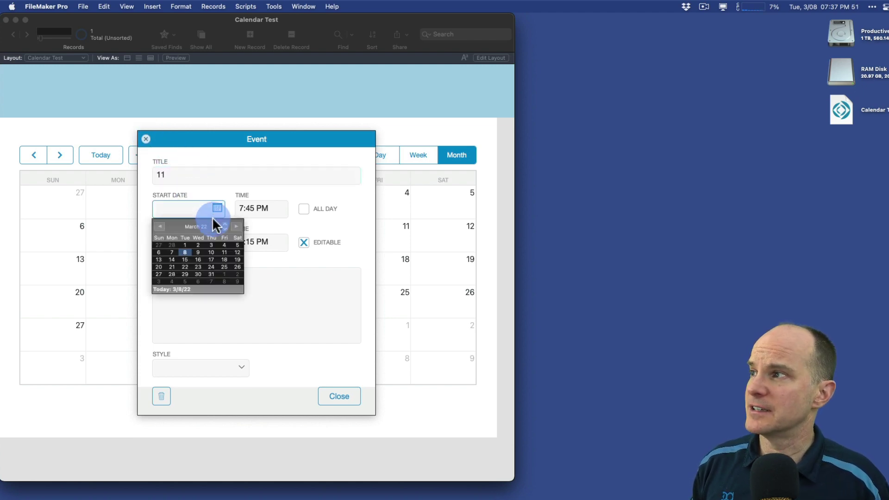
{"action": "left_click", "coordinate": [184, 257]}
{"action": "left_click", "coordinate": [212, 244]}
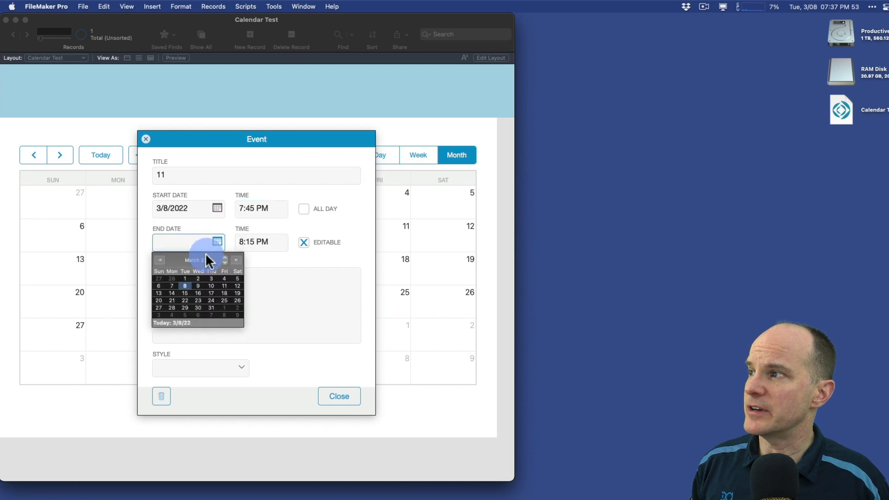
{"action": "left_click", "coordinate": [182, 287]}
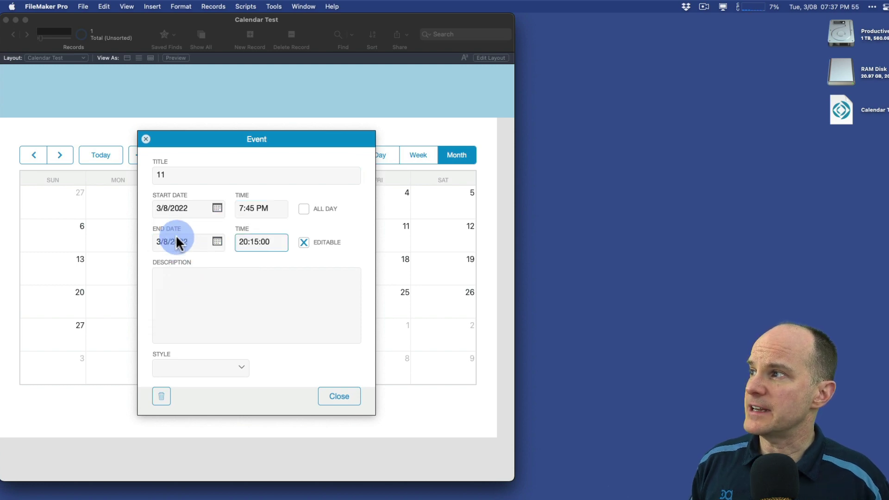
- Give the event the description Test and the Green style, close its card, and refresh the March 2022 view
{"action": "left_click", "coordinate": [183, 288]}
{"action": "type", "text": "Test"}
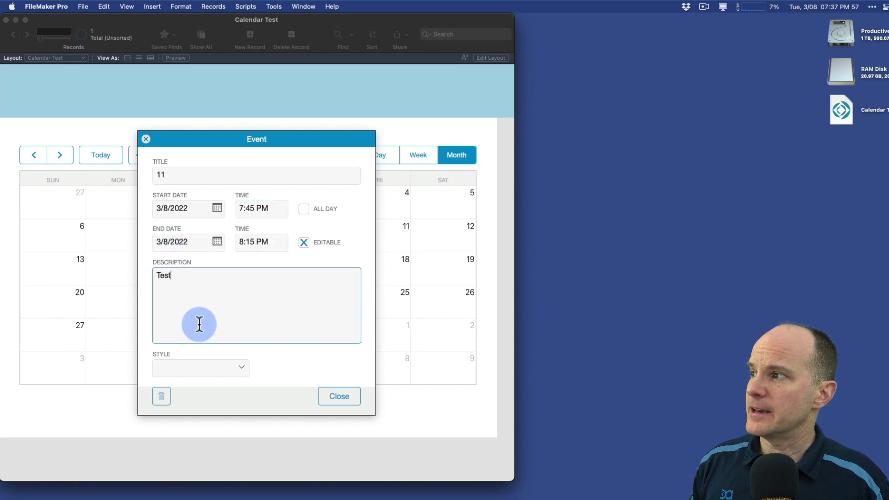
{"action": "left_click", "coordinate": [215, 370]}
{"action": "left_click", "coordinate": [210, 380]}
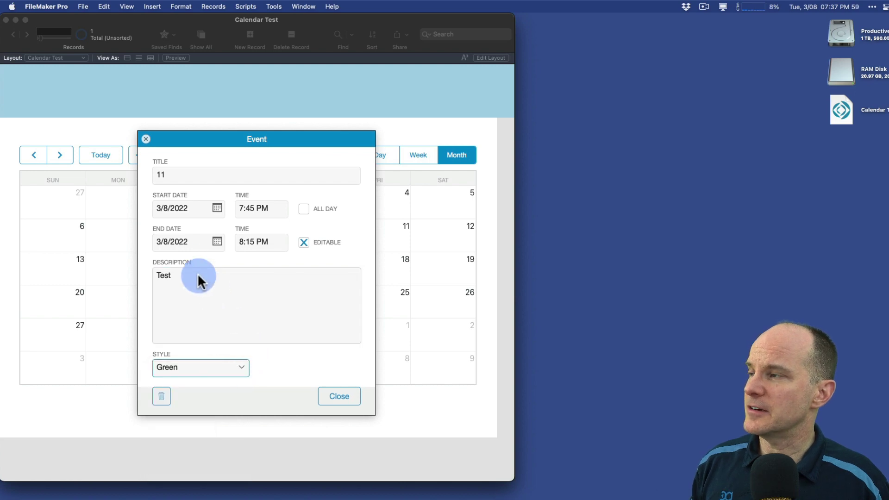
{"action": "left_click", "coordinate": [146, 139]}
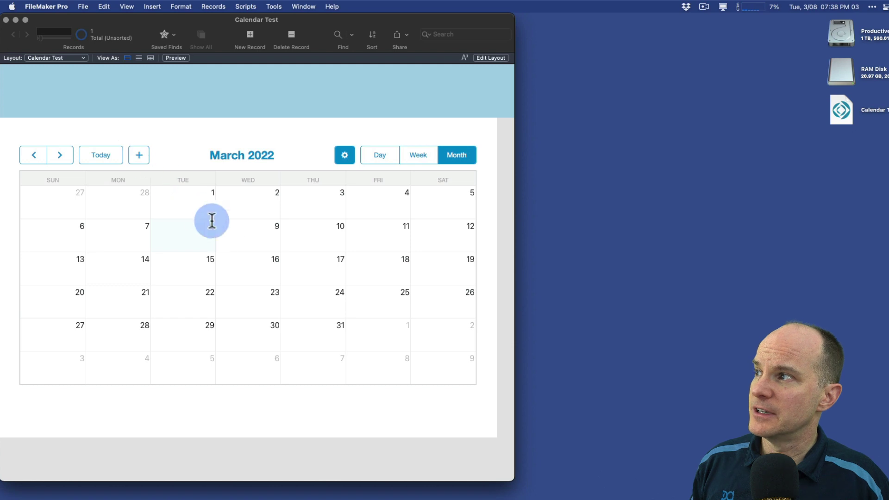
{"action": "left_click", "coordinate": [65, 155]}
{"action": "left_click", "coordinate": [40, 155]}
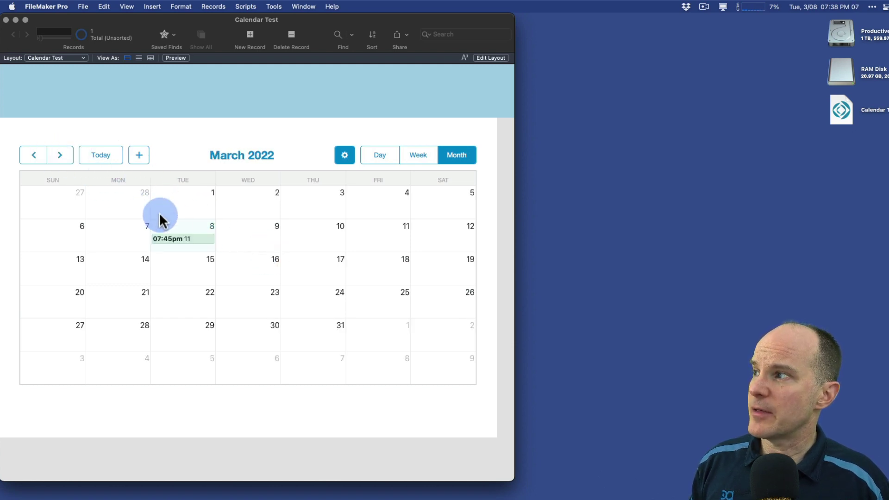
- Retitle the March 8 event as Edited Event, close its card, and reopen it briefly to review it
{"action": "left_click", "coordinate": [187, 242]}
{"action": "left_click", "coordinate": [188, 242]}
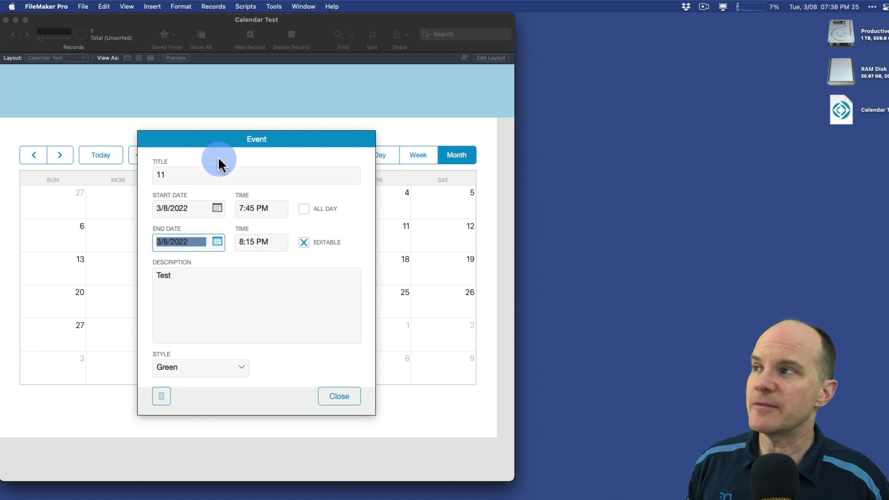
{"action": "left_click", "coordinate": [343, 245]}
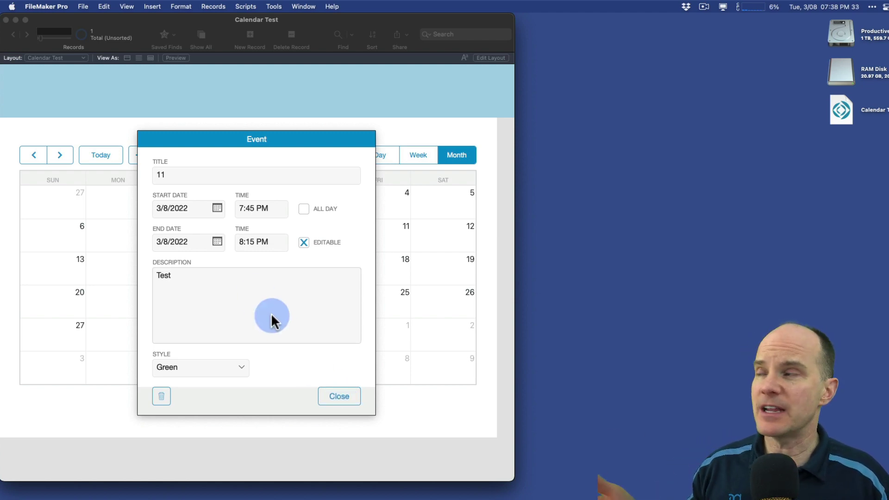
{"action": "left_click", "coordinate": [167, 175]}
{"action": "key", "text": "BackSpace"}
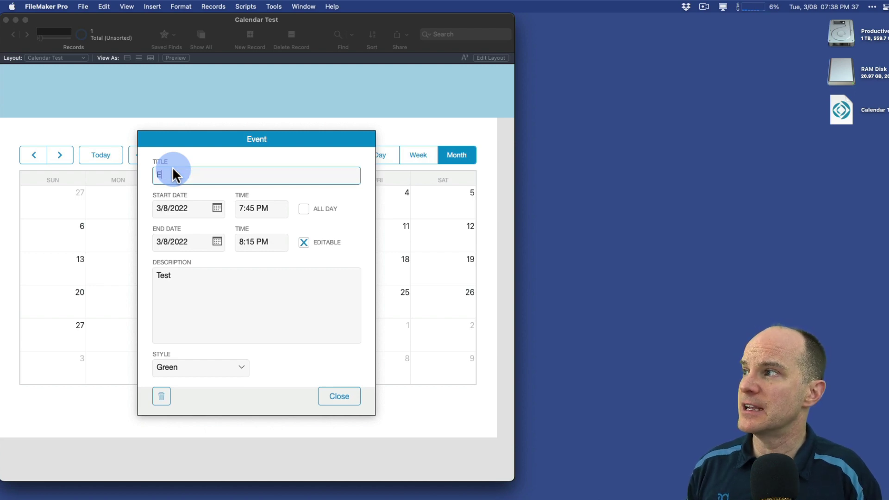
{"action": "type", "text": "Edited Event"}
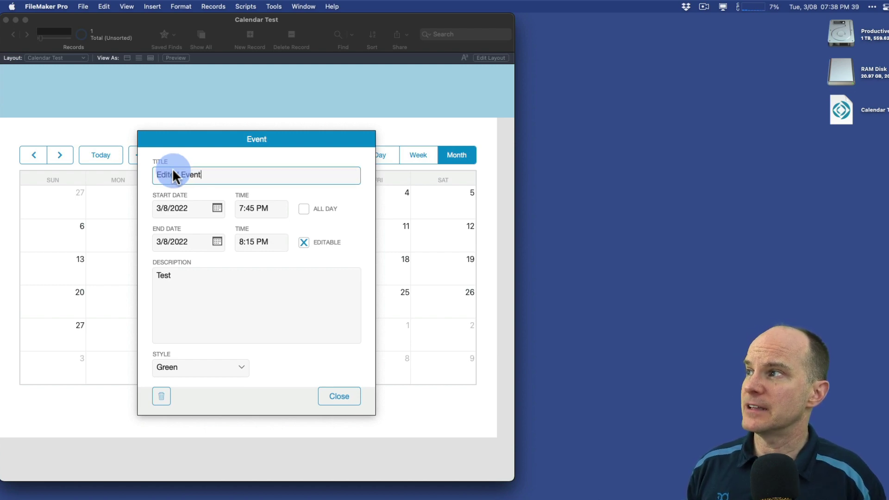
{"action": "left_click", "coordinate": [348, 398]}
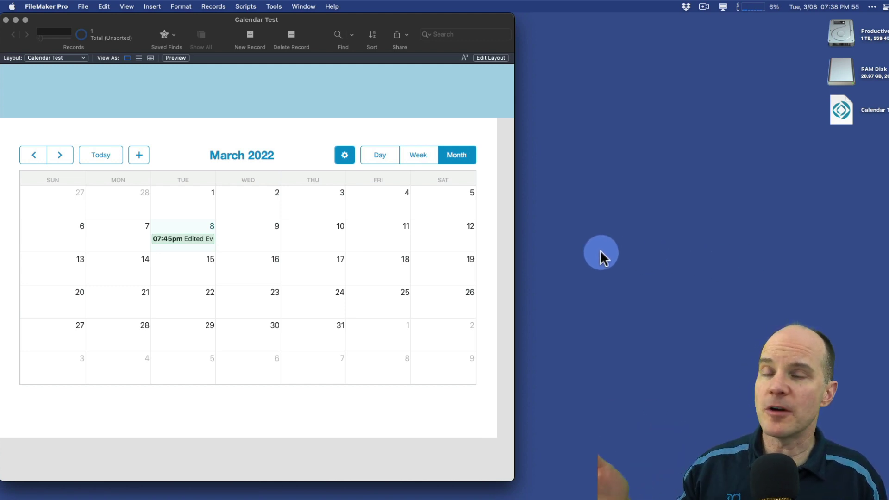
{"action": "left_click", "coordinate": [178, 239]}
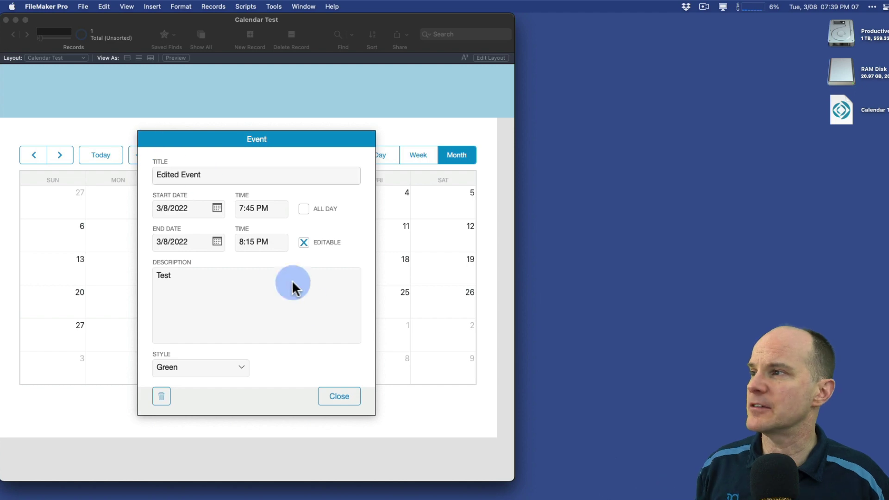
{"action": "left_click", "coordinate": [337, 397]}
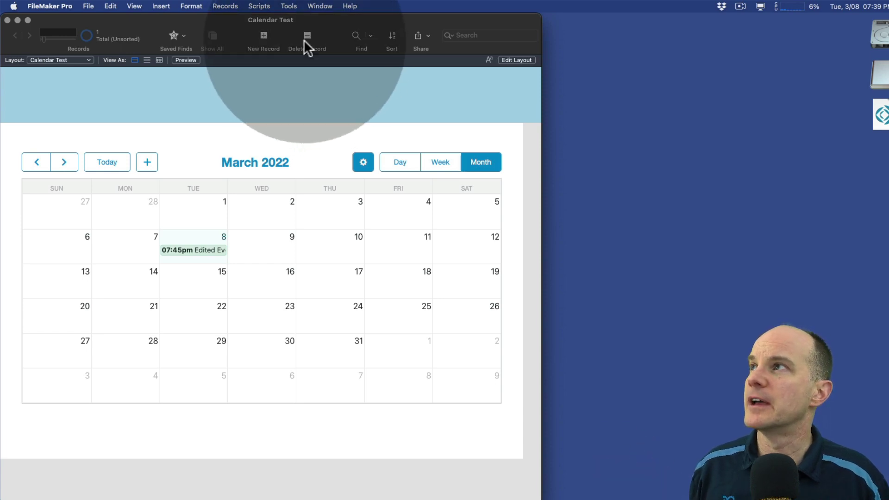
- Turn on the Script Debugger, trigger the calendar's add-event action, and step into the FCCalendar Add Event Button script
{"action": "left_click", "coordinate": [288, 6]}
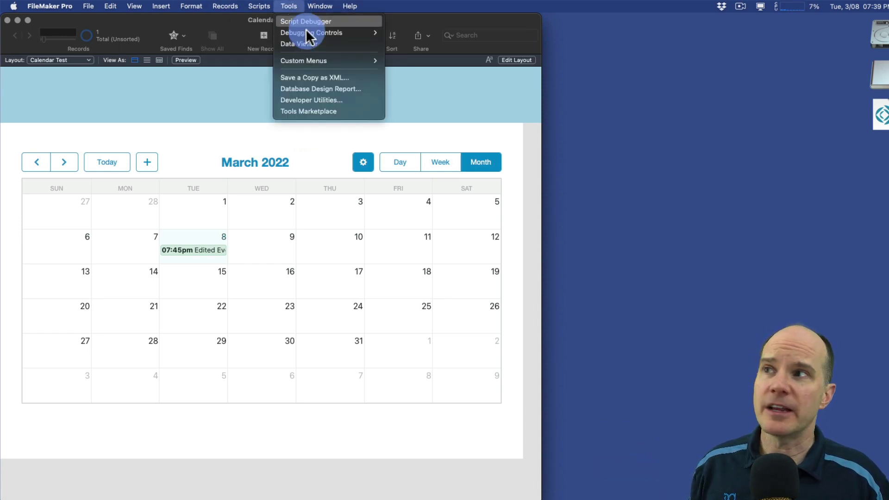
{"action": "left_click", "coordinate": [305, 24]}
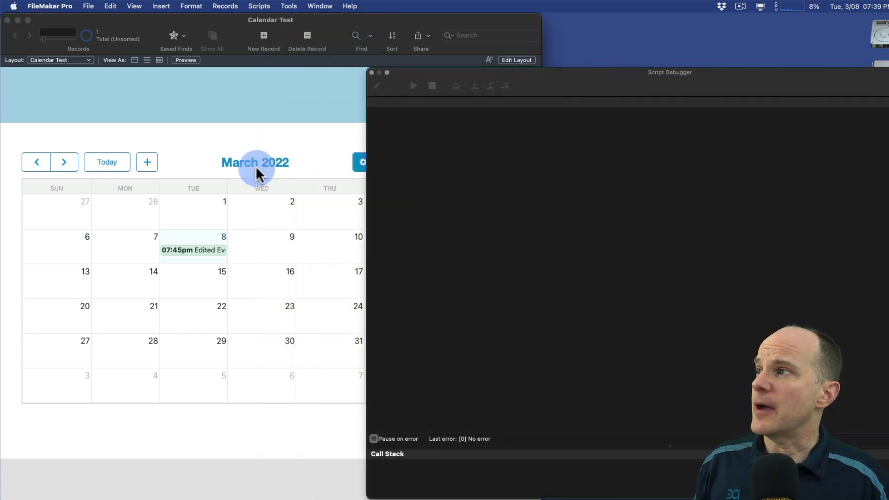
{"action": "left_click", "coordinate": [156, 162]}
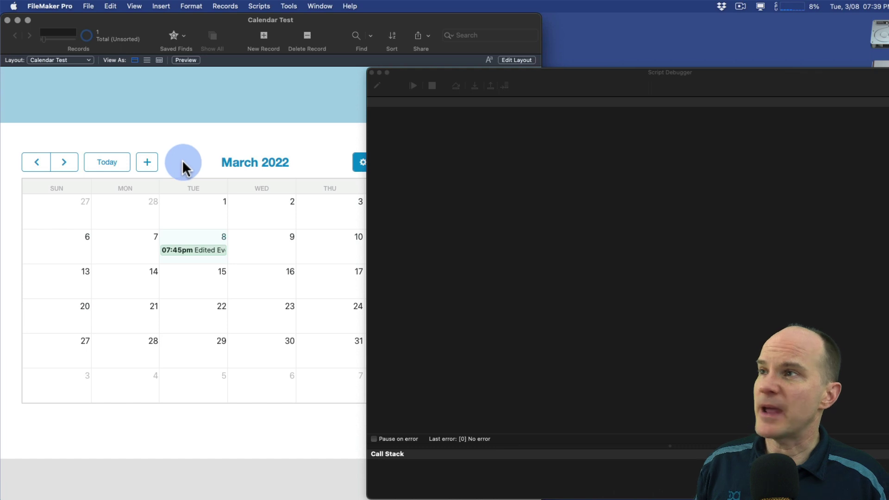
{"action": "left_click", "coordinate": [144, 162]}
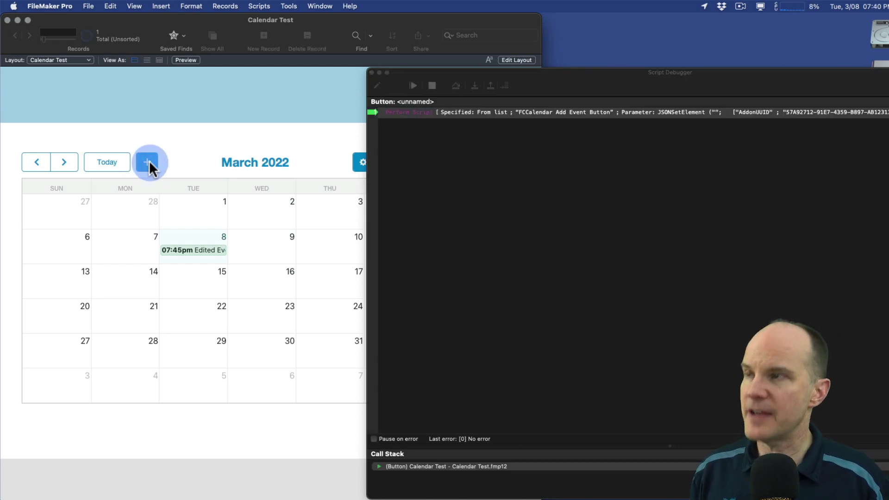
{"action": "key", "text": "F7"}
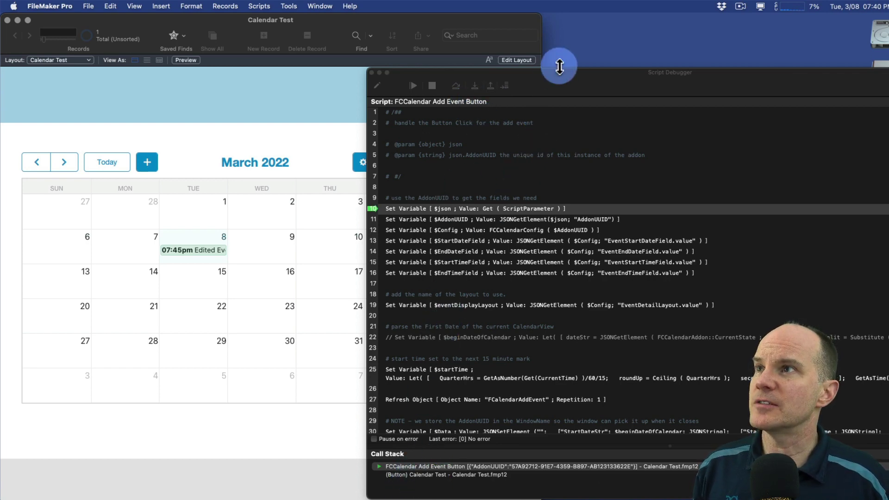
- Step through the FCCalendar Add Event Button script line by line and into the FCCalendar Add Event script
{"action": "left_click", "coordinate": [563, 82]}
{"action": "key", "text": "F5"}
{"action": "key", "text": "F5"}
{"action": "key", "text": "F5"}
{"action": "key", "text": "F5"}
{"action": "key", "text": "F5"}
{"action": "key", "text": "F5"}
{"action": "key", "text": "F5"}
{"action": "key", "text": "F5"}
{"action": "key", "text": "F5"}
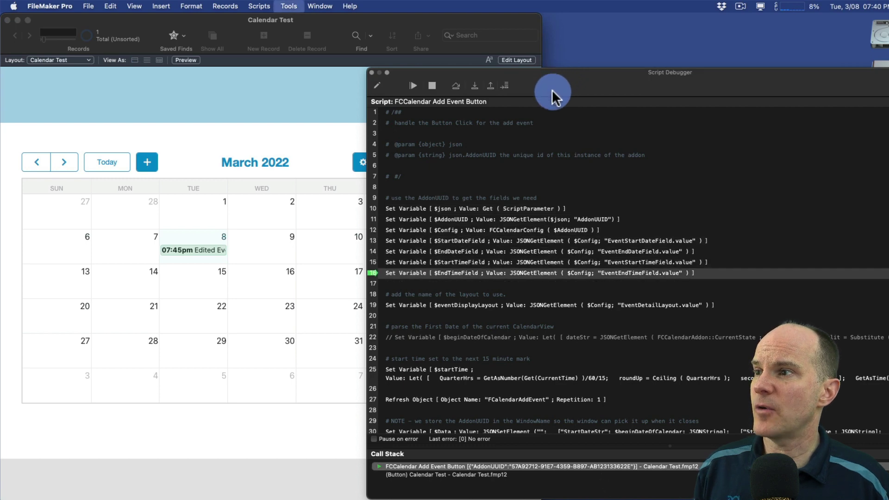
{"action": "key", "text": "F5"}
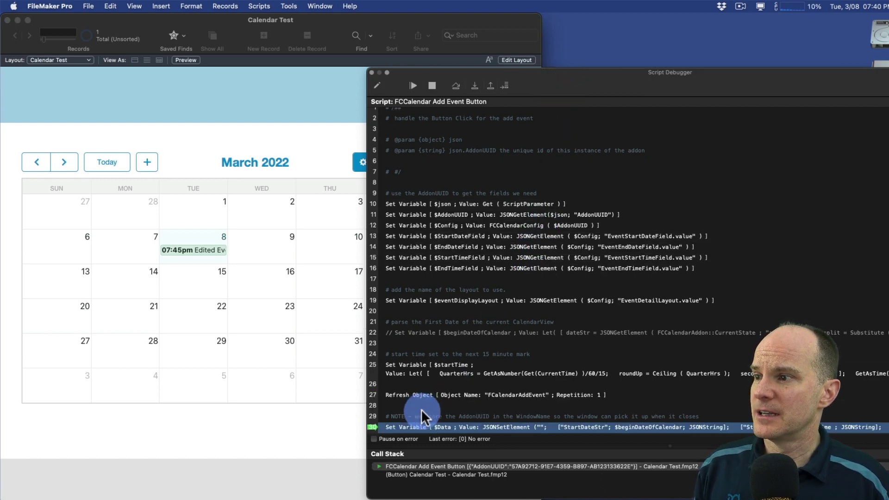
{"action": "key", "text": "F5"}
{"action": "key", "text": "F6"}
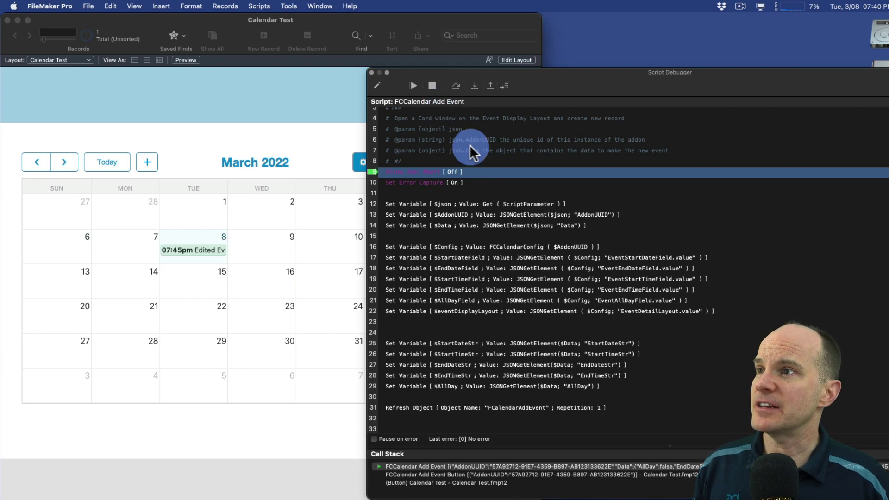
- Step through the variable assignments of the FCCalendar Add Event script up to the $eventDisplayLayout line
{"action": "key", "text": "F5"}
{"action": "key", "text": "F5"}
{"action": "key", "text": "F5"}
{"action": "key", "text": "F5"}
{"action": "key", "text": "F5"}
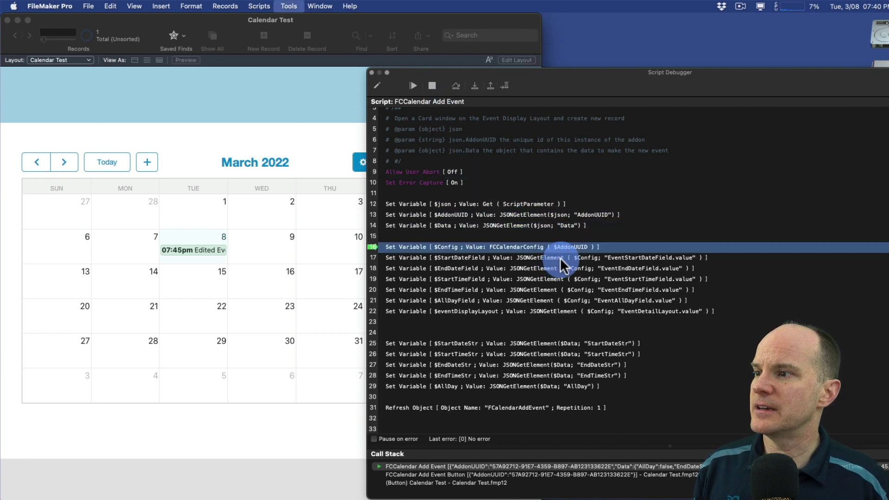
{"action": "key", "text": "F5"}
{"action": "key", "text": "F5"}
{"action": "key", "text": "F5"}
{"action": "key", "text": "F5"}
{"action": "key", "text": "F5"}
{"action": "key", "text": "F5"}
{"action": "scroll", "coordinate": [556, 278], "scroll_direction": "down", "scroll_amount": 5}
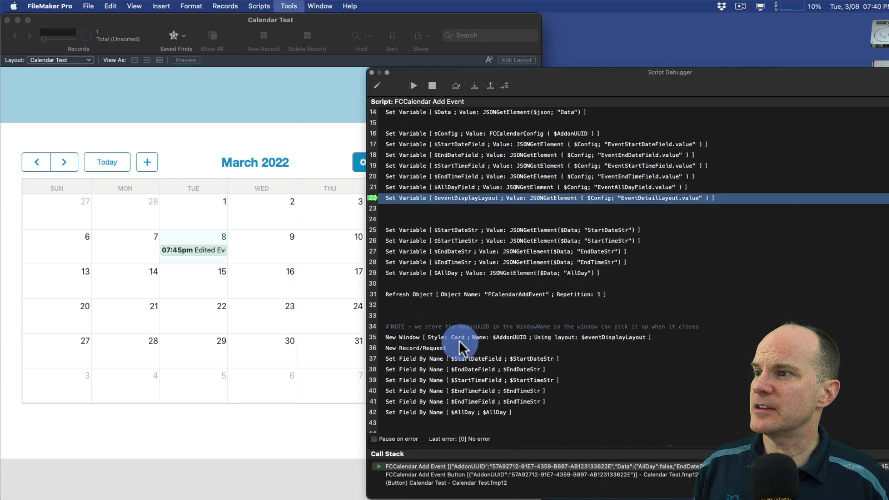
- Continue stepping through the FCCalendar Add Event script and execute its New Window step to open the event card
{"action": "key", "text": "F5"}
{"action": "key", "text": "F5"}
{"action": "key", "text": "F5"}
{"action": "key", "text": "F5"}
{"action": "key", "text": "F5"}
{"action": "key", "text": "F5"}
{"action": "key", "text": "F5"}
{"action": "key", "text": "F5"}
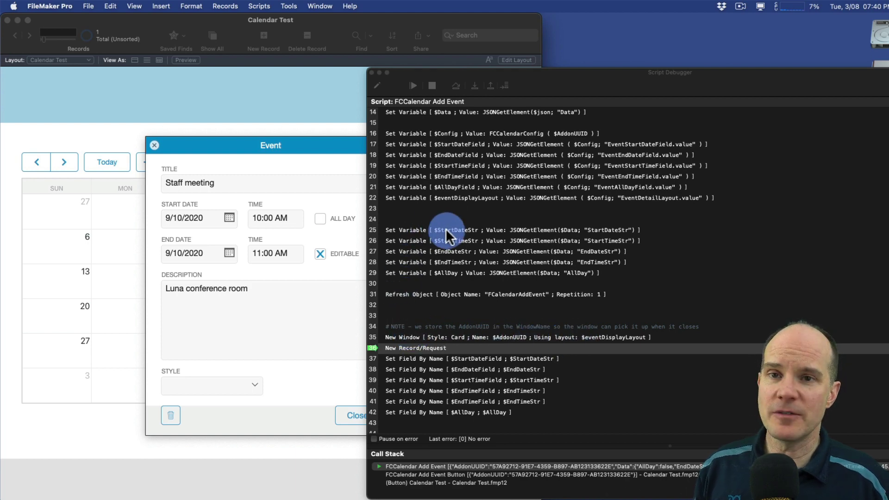
- Open the FCCalendar Add Event script for editing and turn off the Close option in its card-style New Window step
{"action": "left_click", "coordinate": [376, 84]}
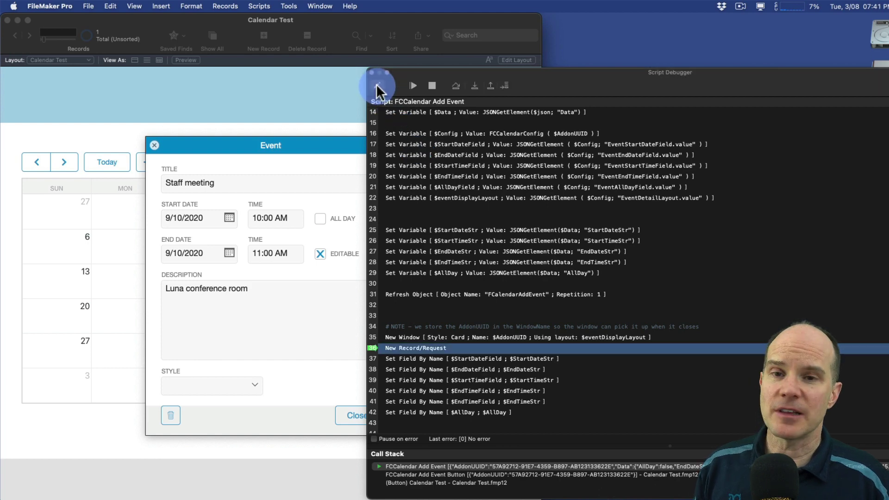
{"action": "left_click", "coordinate": [376, 86]}
{"action": "left_click_drag", "start_coordinate": [266, 18], "coordinate": [67, 18]}
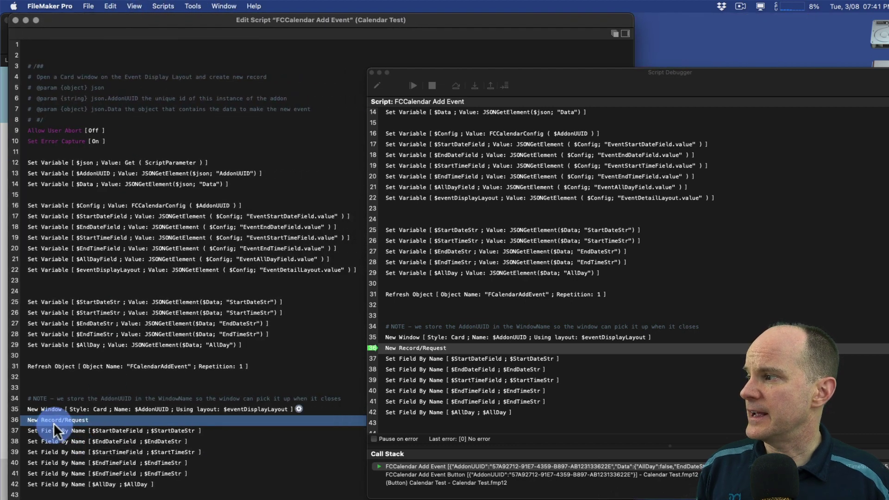
{"action": "left_click", "coordinate": [30, 410]}
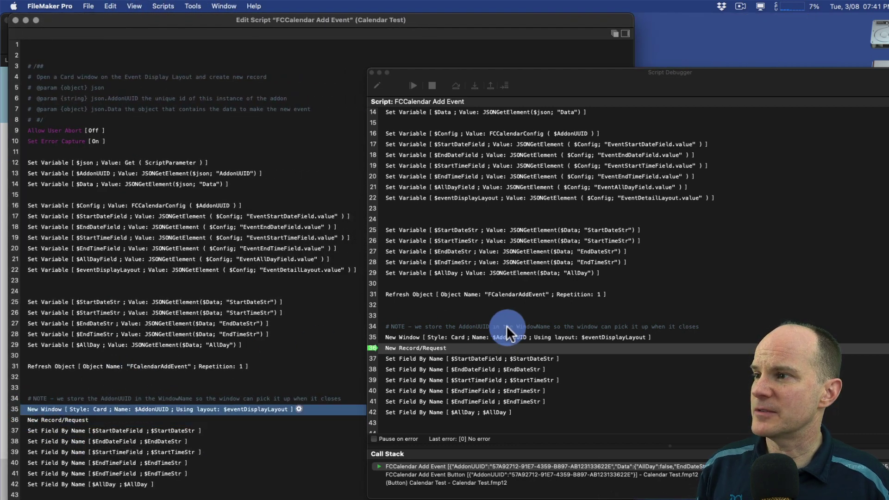
{"action": "double_click", "coordinate": [61, 410]}
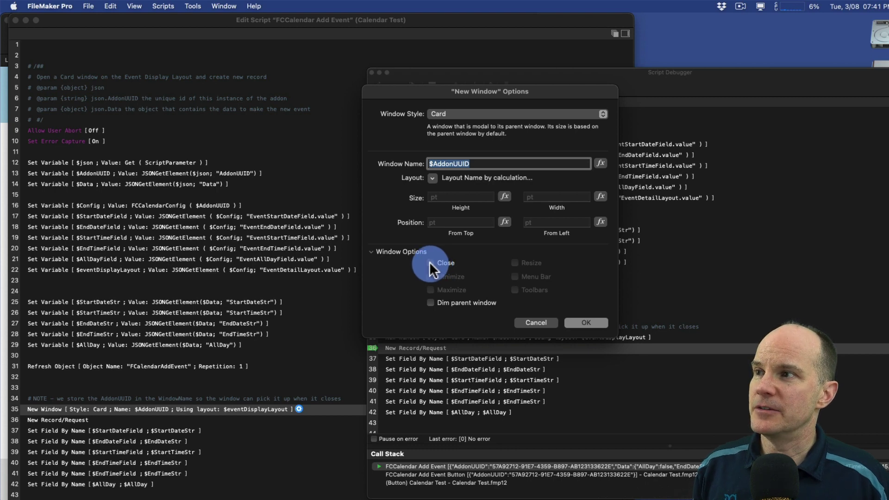
{"action": "left_click", "coordinate": [586, 324]}
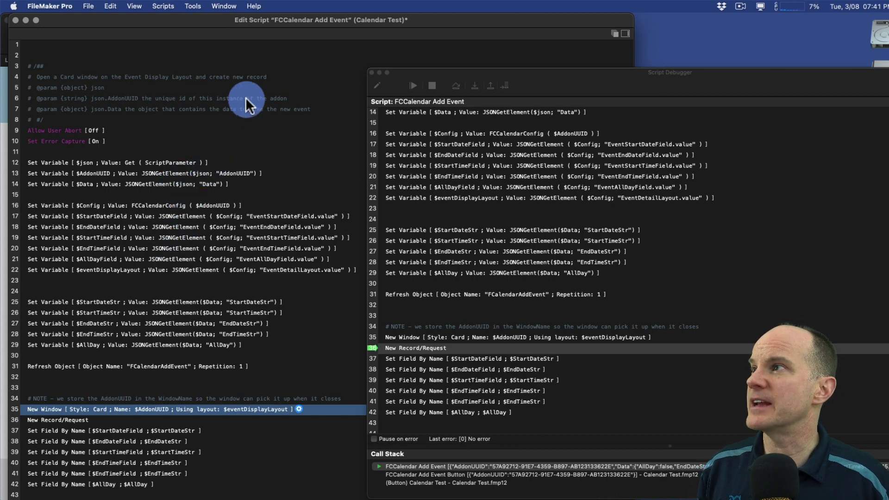
- Save the edited FCCalendar Add Event script, halt the running scripts, and close the editing window
{"action": "left_click", "coordinate": [324, 77]}
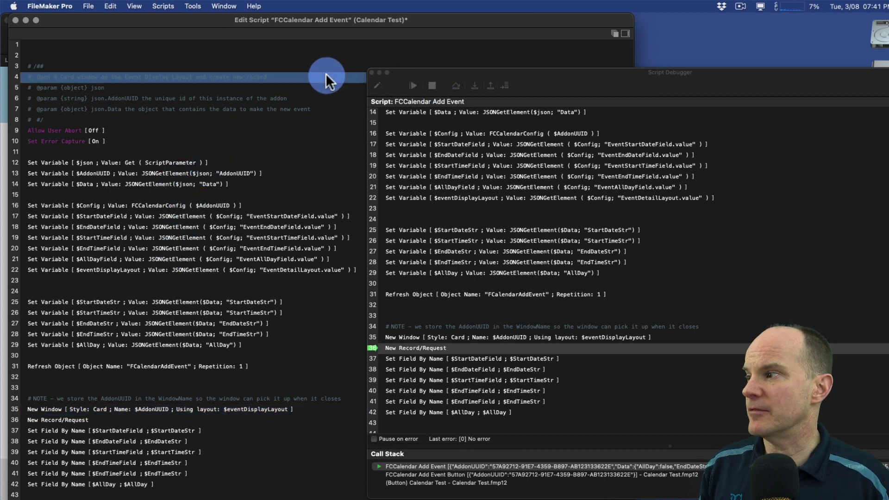
{"action": "left_click", "coordinate": [314, 95]}
{"action": "left_click", "coordinate": [473, 220]}
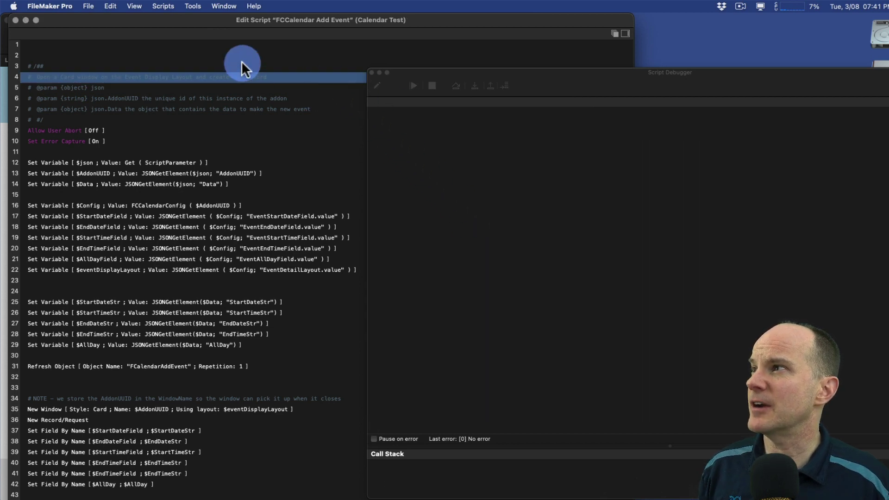
{"action": "left_click", "coordinate": [16, 20]}
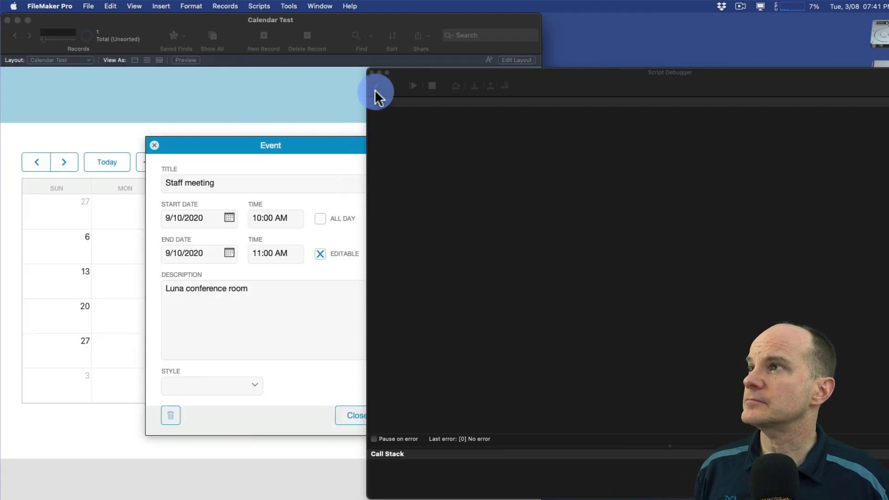
- Move the Script Debugger clear of the event card and dismiss the card
{"action": "left_click_drag", "start_coordinate": [437, 70], "coordinate": [567, 70]}
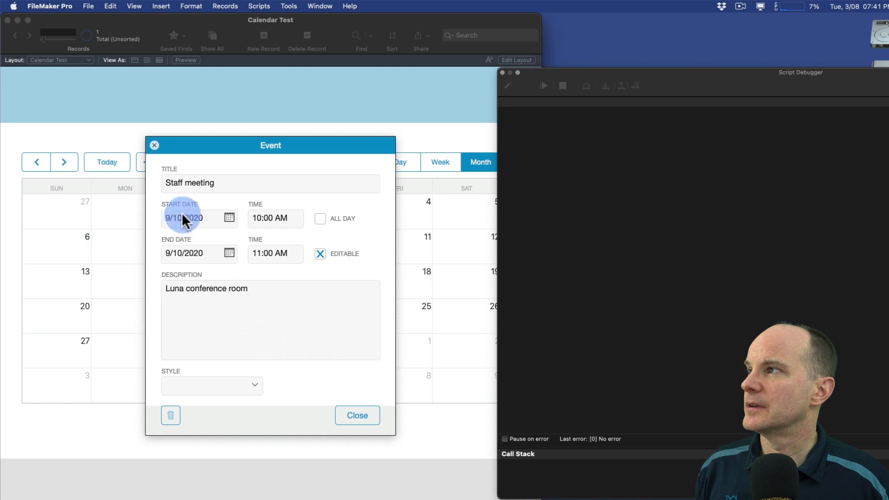
{"action": "left_click", "coordinate": [154, 145]}
{"action": "left_click", "coordinate": [154, 145]}
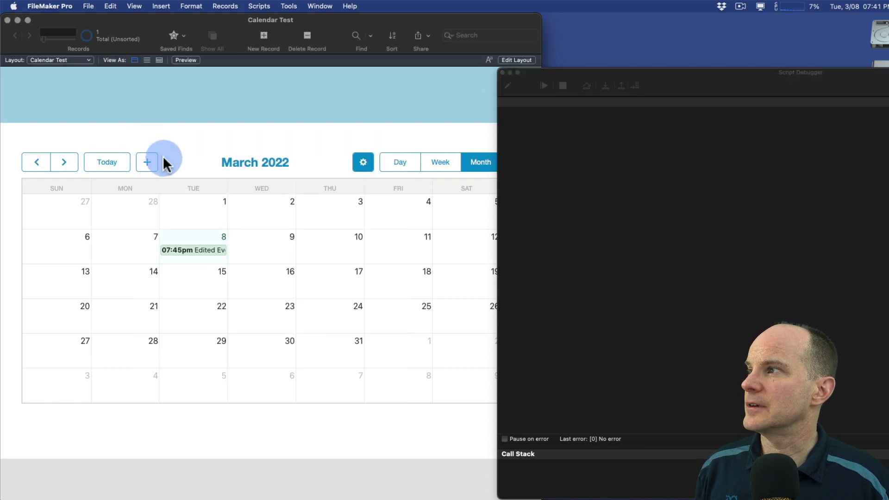
- Trigger the calendar's add-event action again and step through the FCCalendar Add Event Button script to its $params line
{"action": "left_click", "coordinate": [149, 161]}
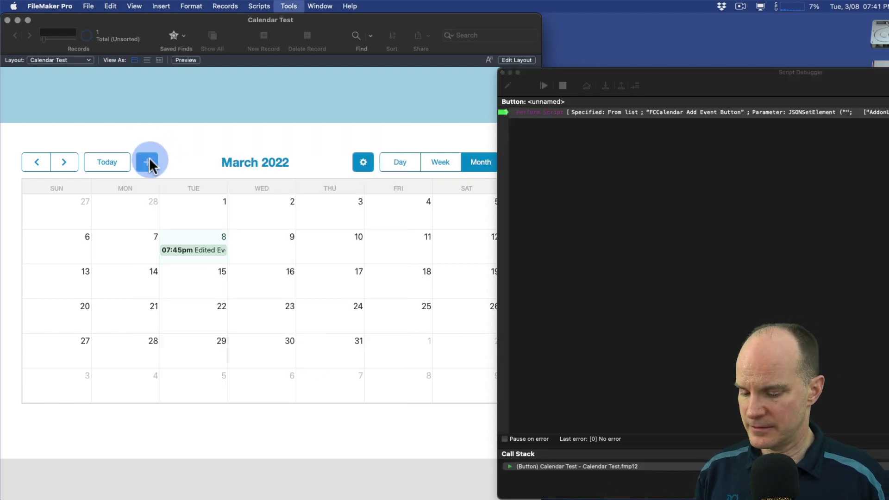
{"action": "key", "text": "F6"}
{"action": "key", "text": "F6"}
{"action": "key", "text": "F6"}
{"action": "key", "text": "F6"}
{"action": "key", "text": "F6"}
{"action": "key", "text": "F6"}
{"action": "key", "text": "F6"}
{"action": "key", "text": "F6"}
{"action": "key", "text": "F6"}
{"action": "key", "text": "F6"}
{"action": "key", "text": "F6"}
{"action": "key", "text": "F6"}
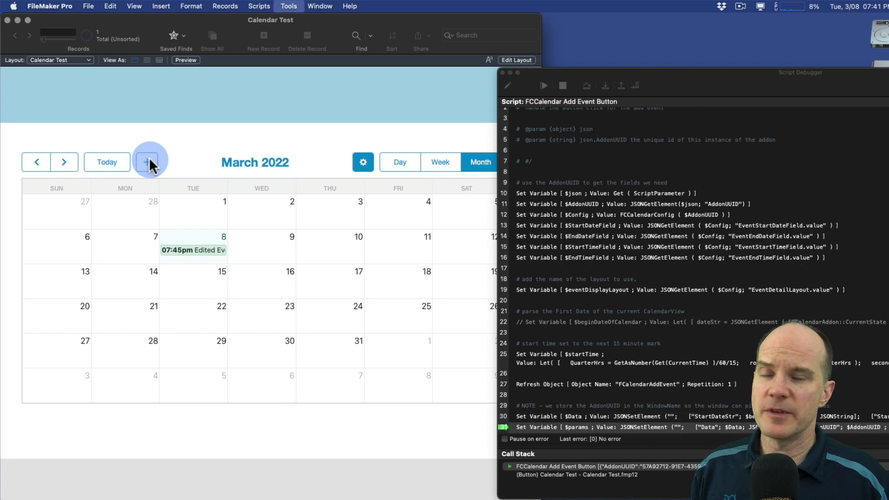
- Step into the FCCalendar Add Event script and execute it through the New Window step to check the event card
{"action": "key", "text": "F6"}
{"action": "key", "text": "F6"}
{"action": "key", "text": "F6"}
{"action": "key", "text": "F6"}
{"action": "key", "text": "F6"}
{"action": "key", "text": "F6"}
{"action": "key", "text": "F6"}
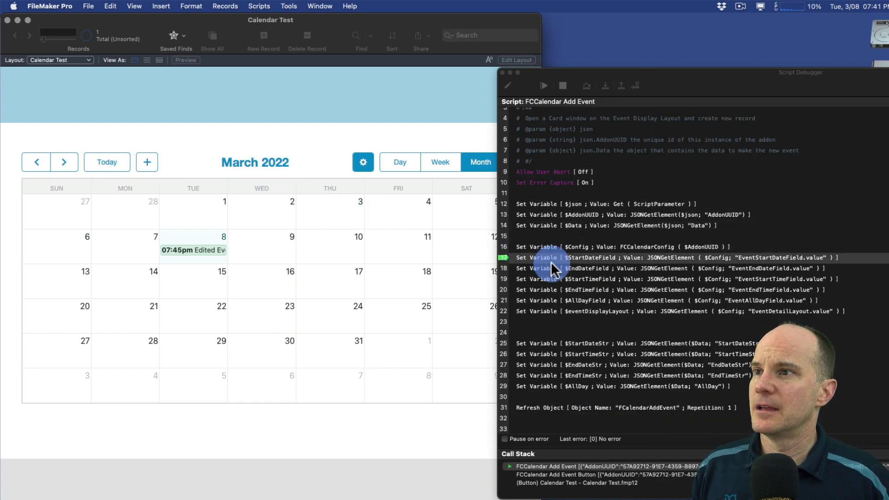
{"action": "key", "text": "F6"}
{"action": "key", "text": "F6"}
{"action": "key", "text": "F6"}
{"action": "key", "text": "F6"}
{"action": "key", "text": "F6"}
{"action": "key", "text": "F6"}
{"action": "key", "text": "F6"}
{"action": "key", "text": "F6"}
{"action": "key", "text": "F6"}
{"action": "key", "text": "F6"}
{"action": "key", "text": "F6"}
{"action": "key", "text": "F6"}
{"action": "key", "text": "F6"}
{"action": "key", "text": "F6"}
{"action": "key", "text": "F6"}
{"action": "key", "text": "F6"}
{"action": "key", "text": "F6"}
{"action": "key", "text": "F6"}
{"action": "key", "text": "F6"}
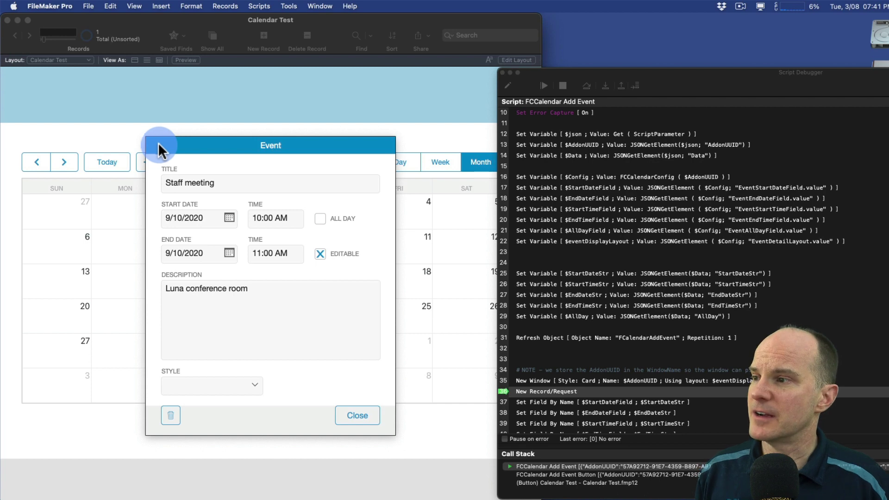
- Retitle the displayed event as Staff meeting 2, close its card, and let the script finish
{"action": "left_click", "coordinate": [258, 189]}
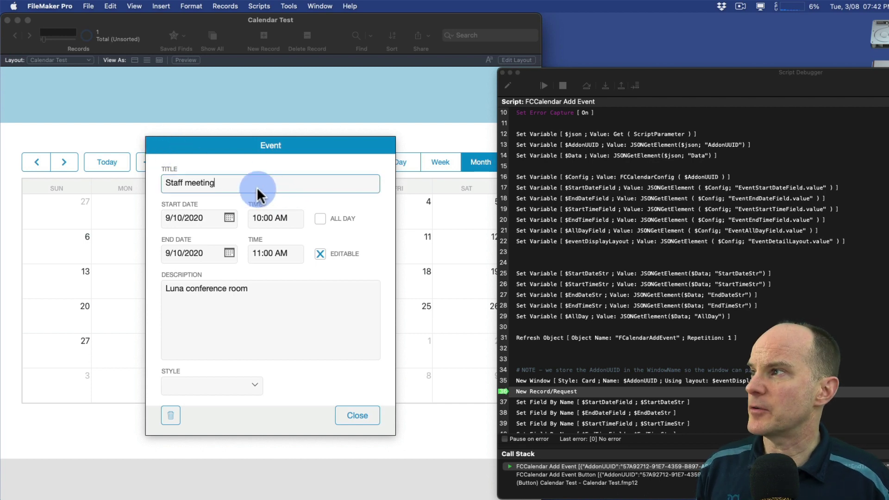
{"action": "type", "text": "2"}
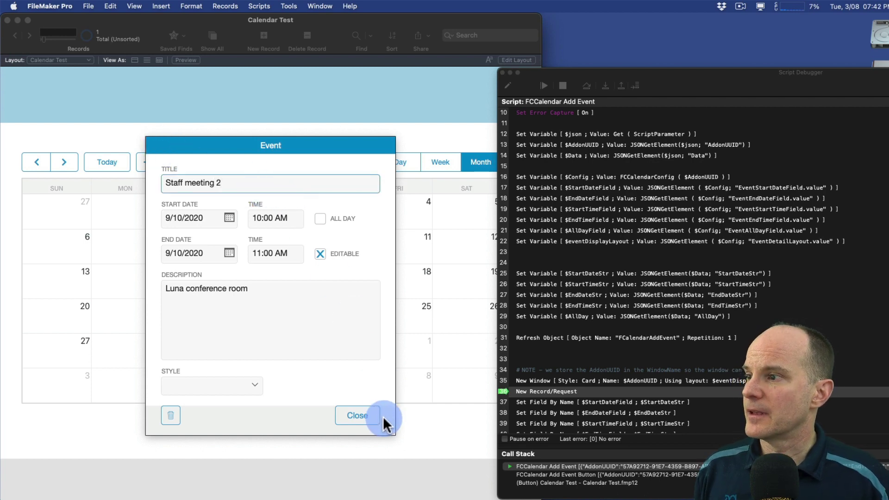
{"action": "left_click", "coordinate": [368, 416]}
{"action": "key", "text": "F5"}
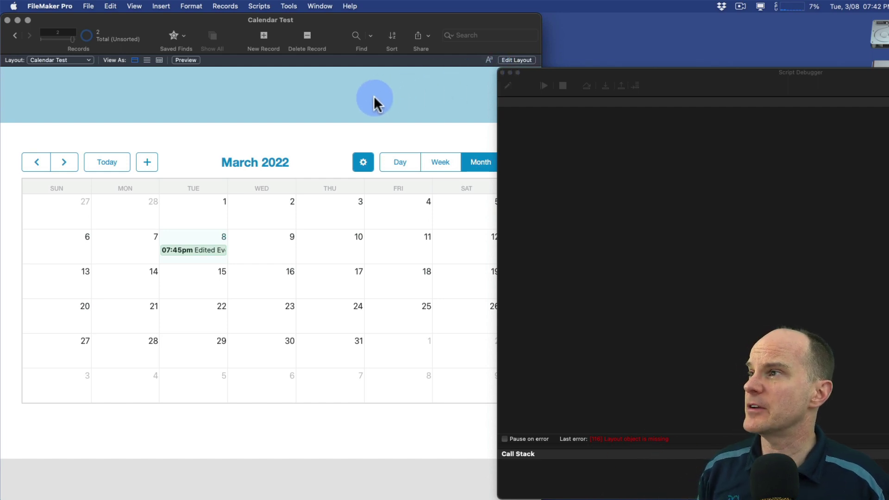
- Turn the Close option back on in the New Window step of FCCalendar Add Event, save it, and close the Script Workspace
{"action": "key", "text": "super+shift+s"}
{"action": "left_click", "coordinate": [193, 6]}
{"action": "key", "text": "Escape"}
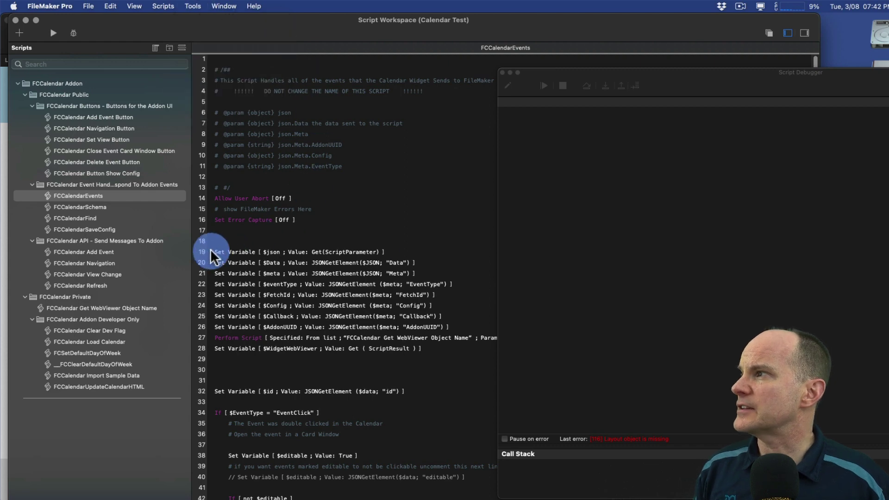
{"action": "scroll", "coordinate": [352, 319], "scroll_direction": "down", "scroll_amount": 10}
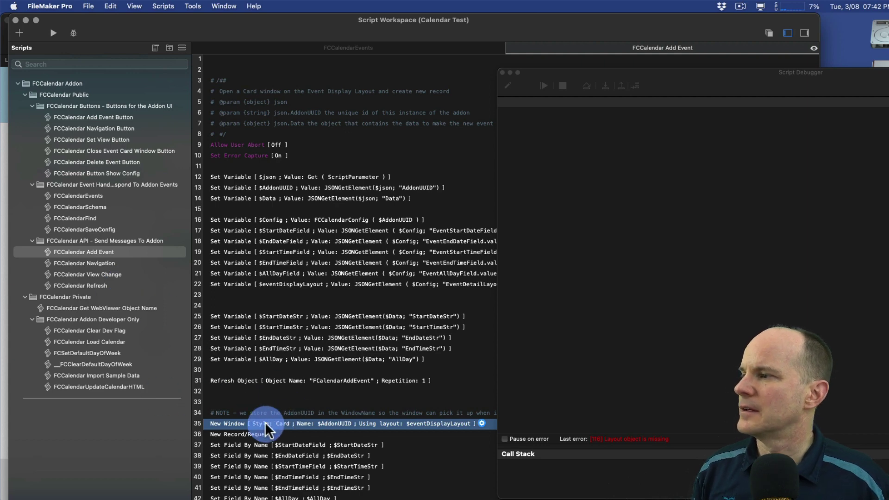
{"action": "double_click", "coordinate": [246, 426]}
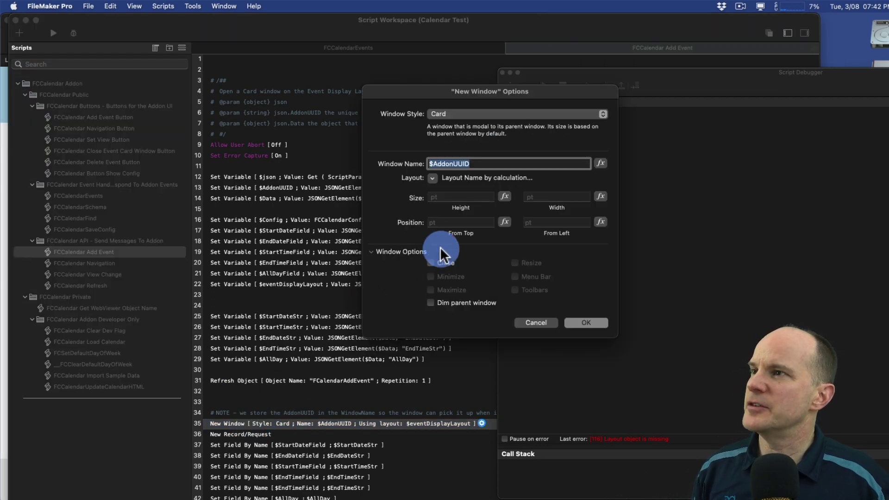
{"action": "left_click", "coordinate": [595, 323]}
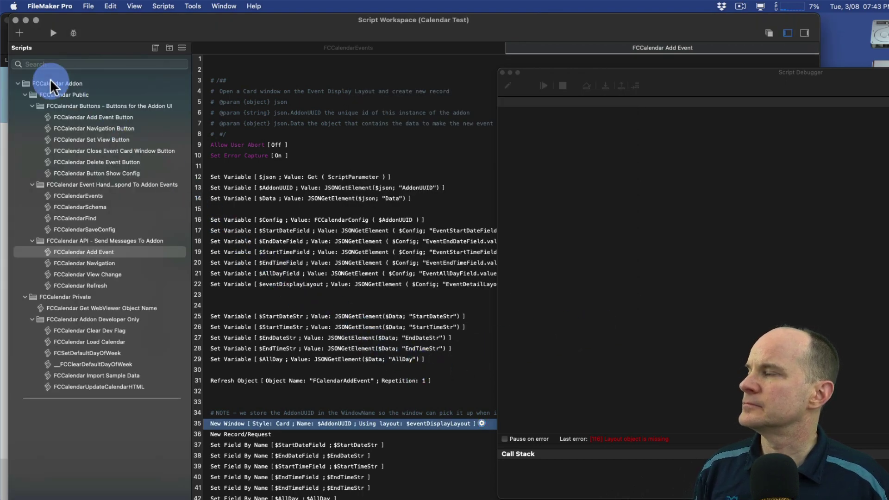
{"action": "left_click", "coordinate": [15, 20]}
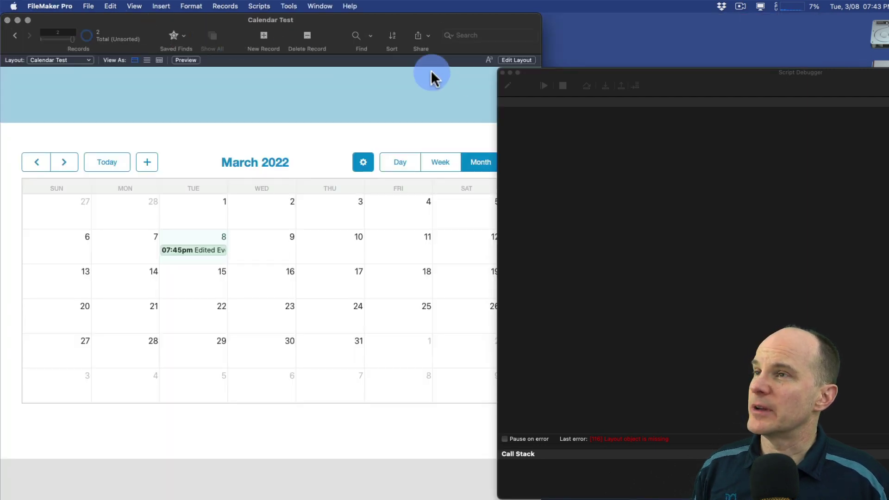
- Reopen the Script Debugger beside the calendar, trigger the add-event action, and run its script to open a blank event card
{"action": "left_click", "coordinate": [502, 72]}
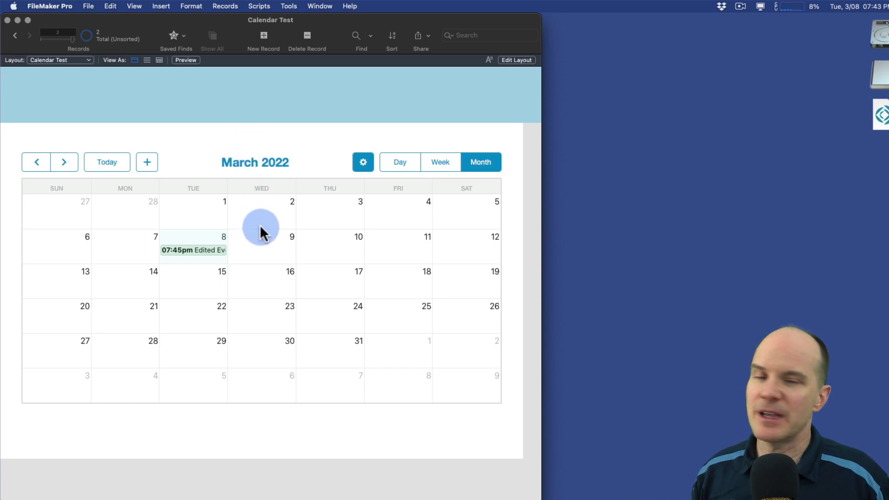
{"action": "left_click", "coordinate": [288, 6]}
{"action": "left_click", "coordinate": [301, 19]}
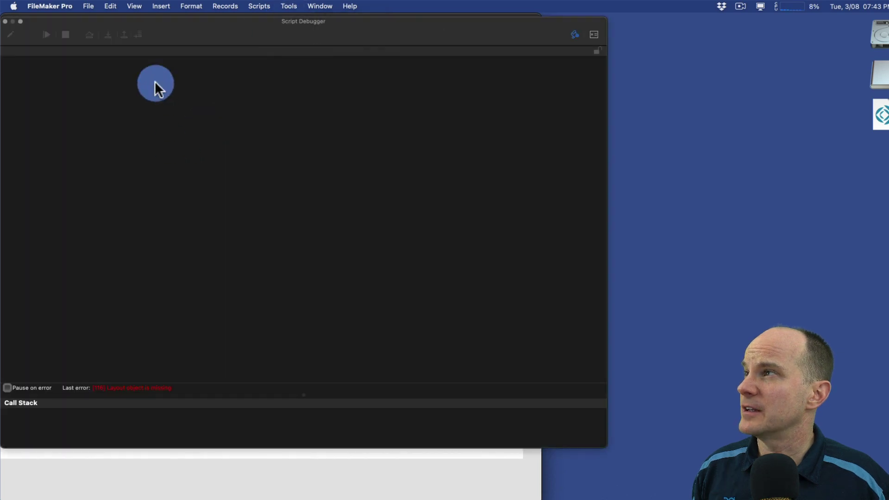
{"action": "left_click_drag", "start_coordinate": [287, 24], "coordinate": [633, 88]}
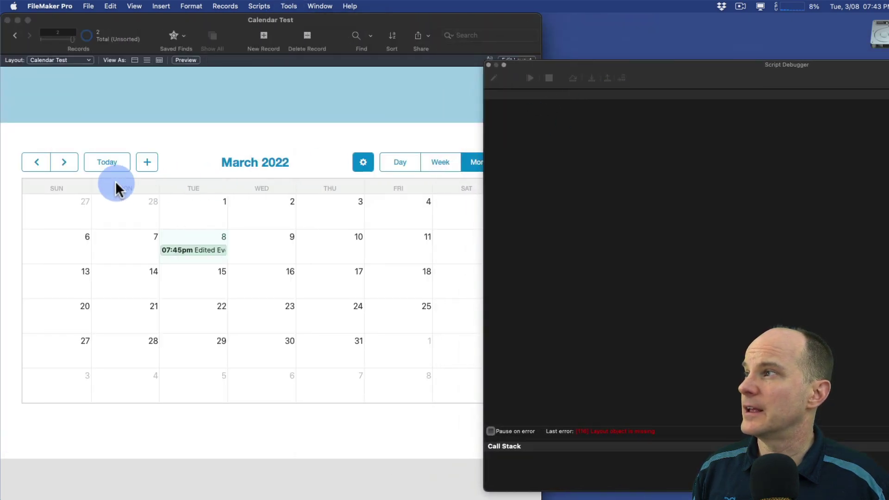
{"action": "left_click", "coordinate": [147, 162]}
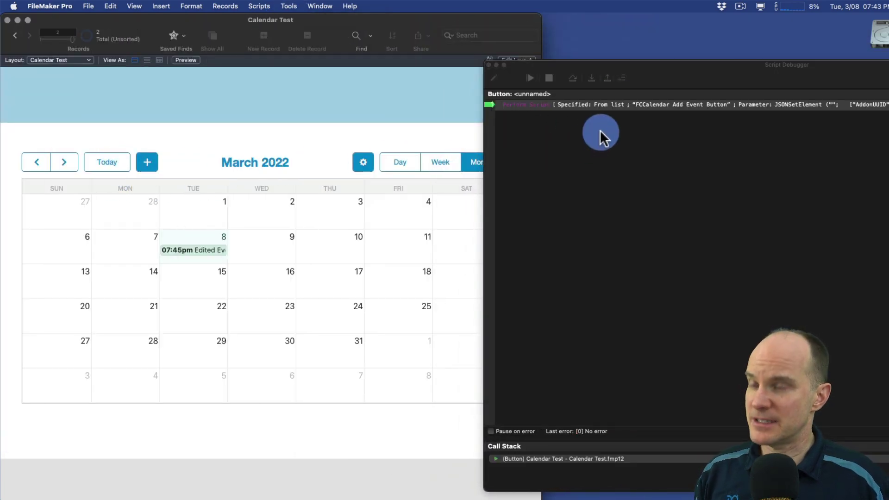
{"action": "key", "text": "super+r"}
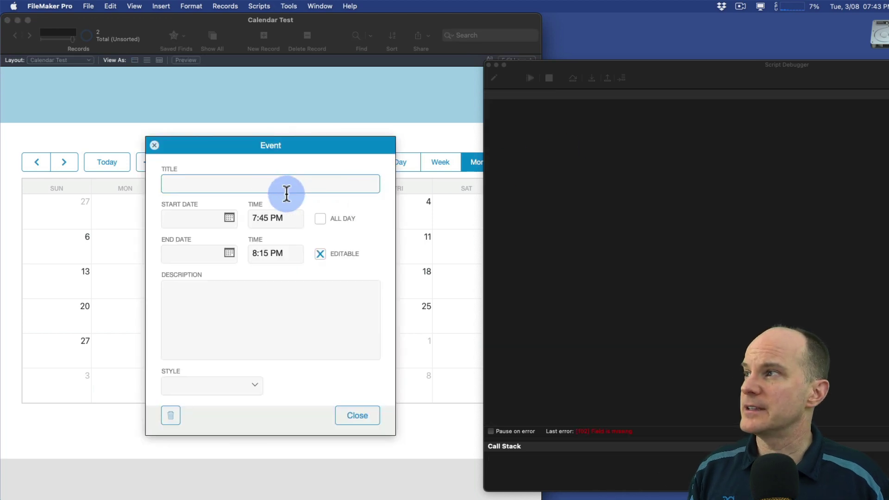
- Title the new event Test 2 and set both its start and end dates to 3/9/2022
{"action": "type", "text": "Test 2"}
{"action": "left_click", "coordinate": [229, 218]}
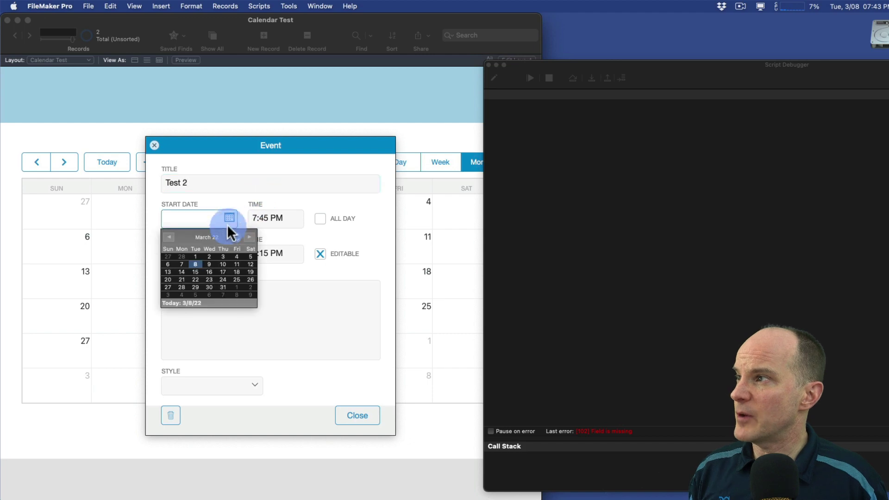
{"action": "left_click", "coordinate": [209, 264]}
{"action": "left_click", "coordinate": [229, 253]}
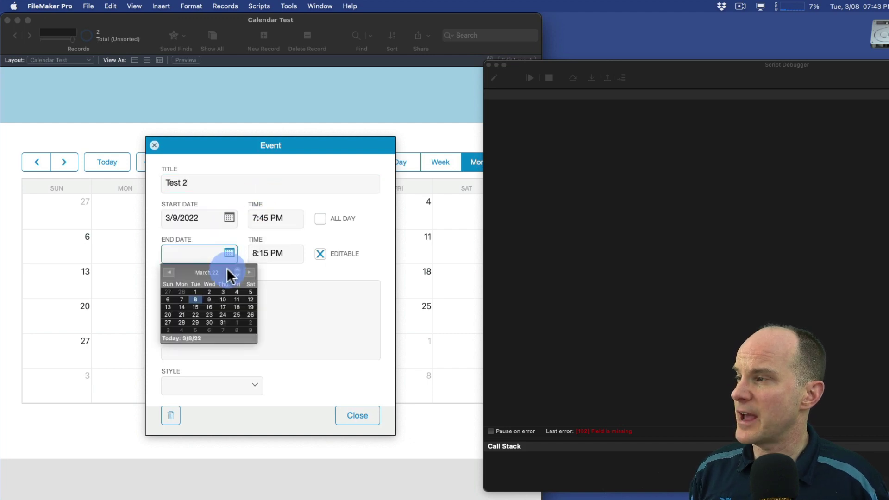
{"action": "left_click", "coordinate": [208, 306]}
- Give the Test 2 event the description test and the Red style
{"action": "left_click", "coordinate": [213, 304]}
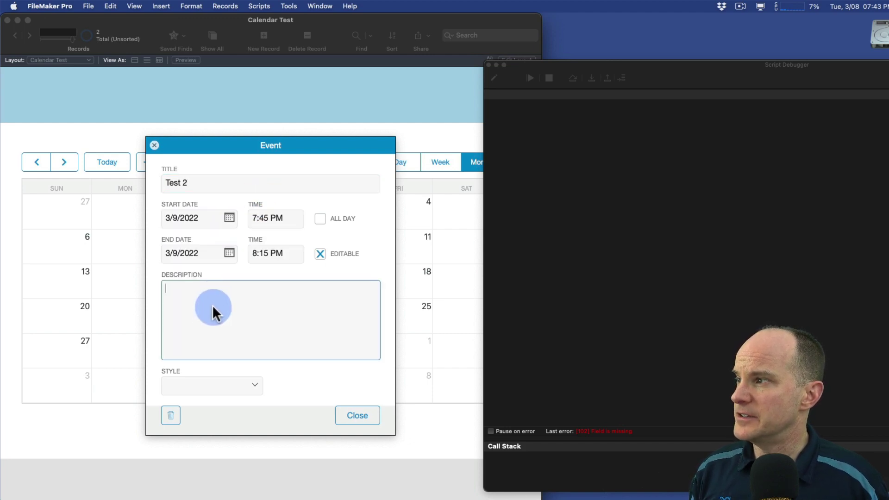
{"action": "type", "text": "test"}
{"action": "left_click", "coordinate": [205, 391]}
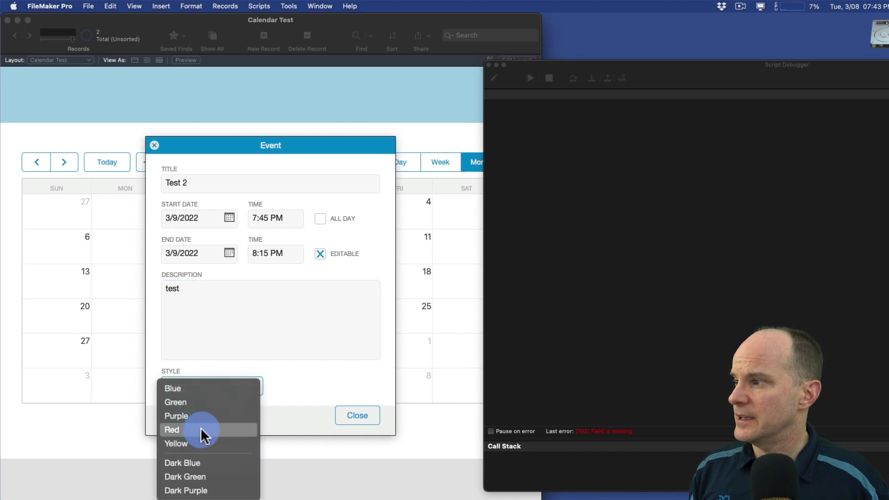
{"action": "left_click", "coordinate": [204, 423]}
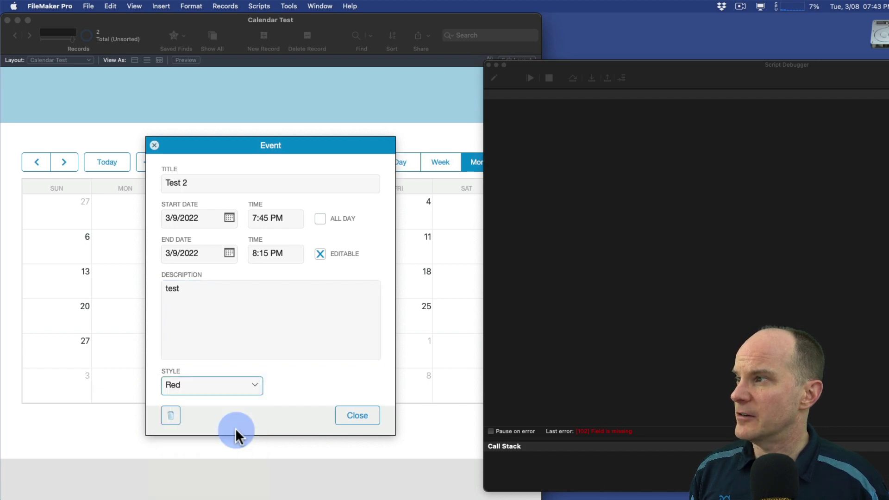
- Dismiss the Test 2 event card with its corner close control and close the Script Debugger
{"action": "left_click", "coordinate": [154, 146]}
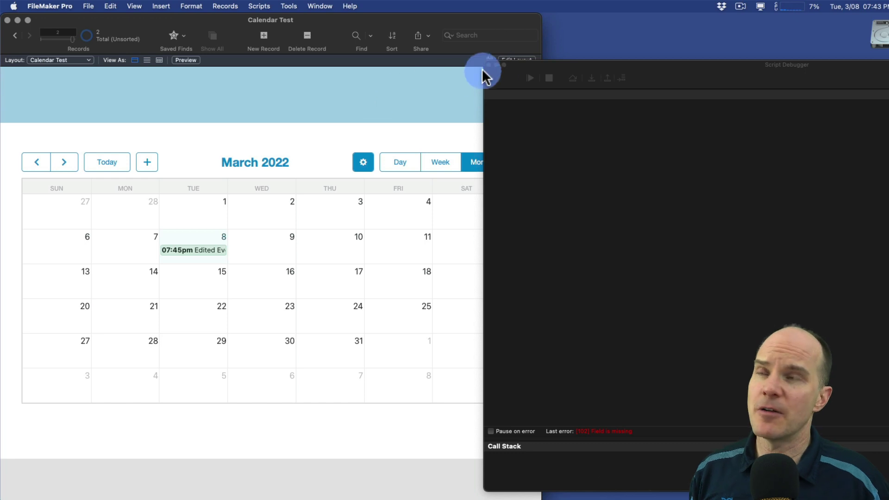
{"action": "left_click_drag", "start_coordinate": [587, 63], "coordinate": [544, 65]}
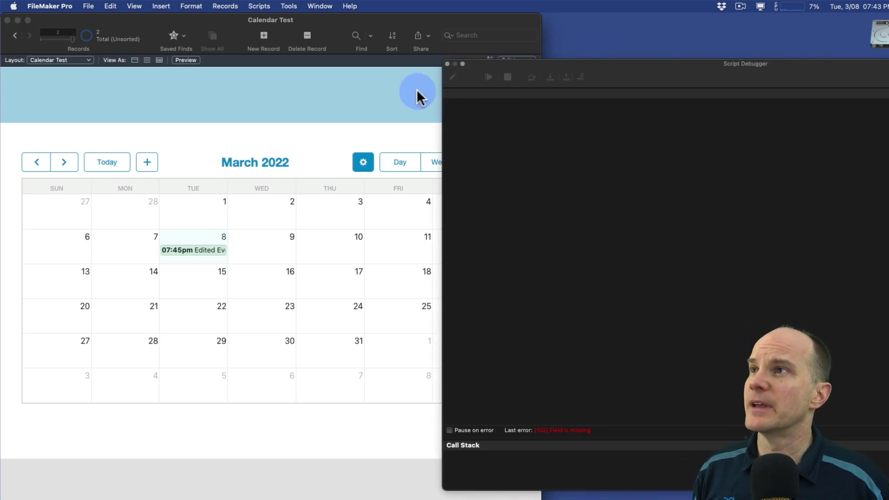
{"action": "left_click", "coordinate": [337, 110]}
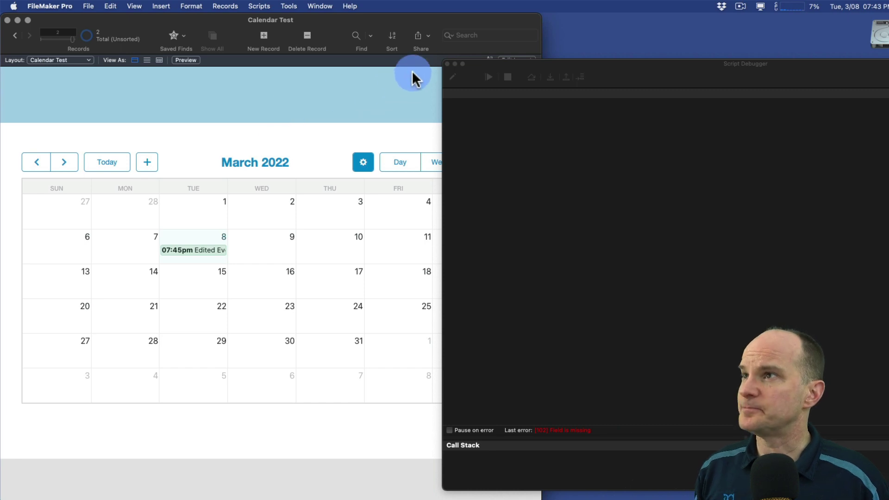
{"action": "left_click", "coordinate": [447, 64]}
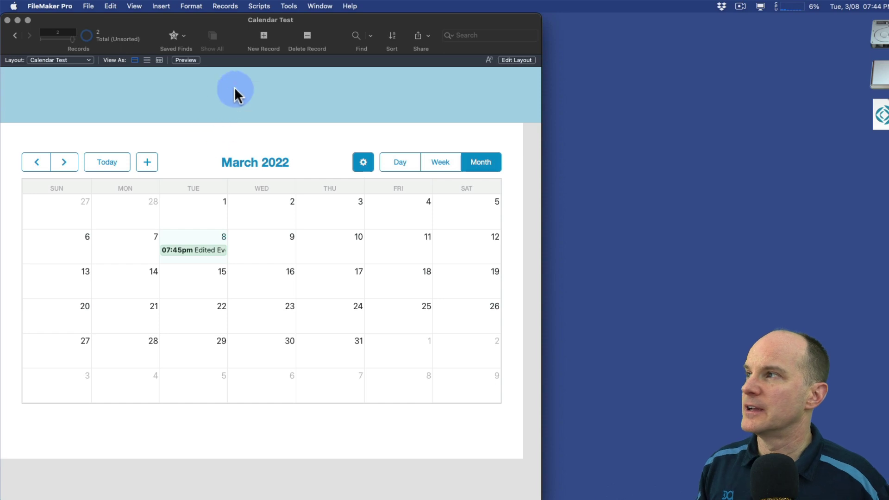
{"action": "left_click", "coordinate": [289, 7]}
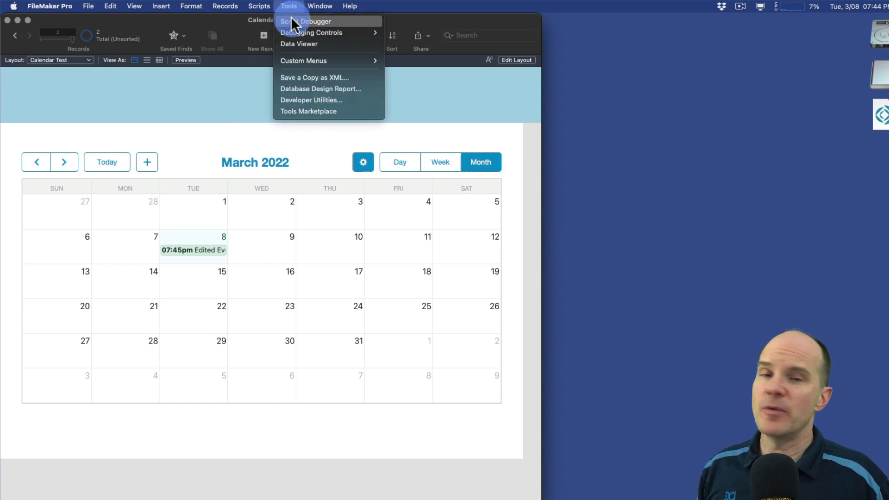
{"action": "left_click", "coordinate": [155, 107]}
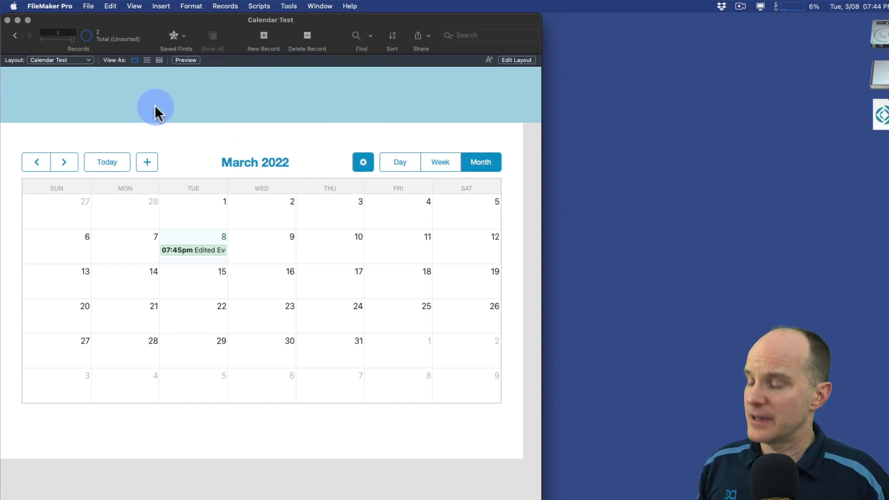
- Open the Event Display layout from the FCCalendar Addon's sample folder in Manage Layouts, examine it, and close both windows
{"action": "key", "text": "super+shift+l"}
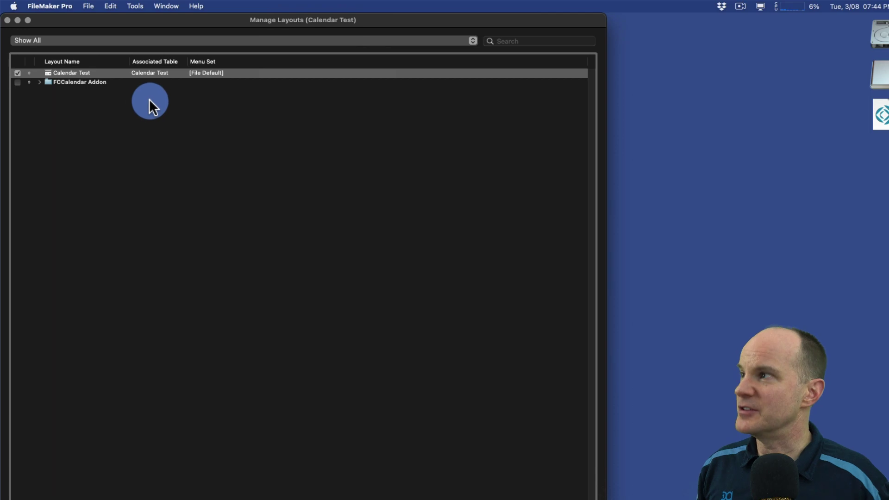
{"action": "left_click", "coordinate": [48, 83]}
{"action": "left_click", "coordinate": [40, 82]}
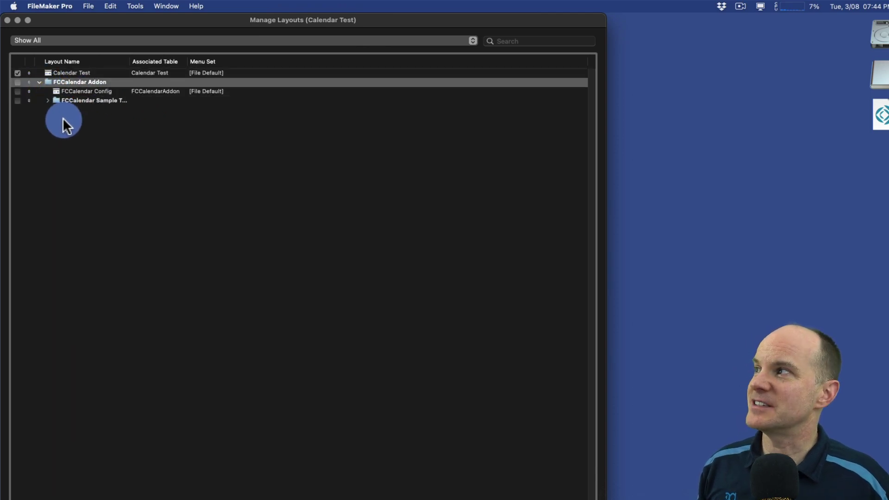
{"action": "left_click", "coordinate": [47, 100]}
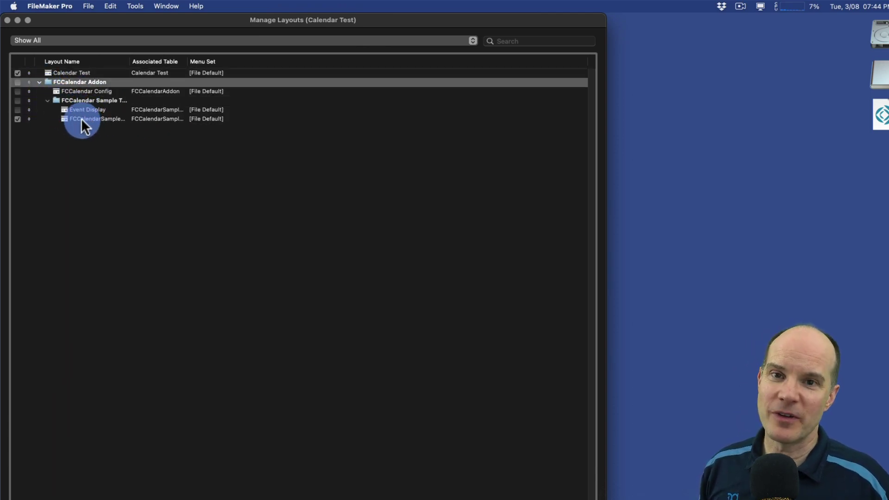
{"action": "left_click", "coordinate": [103, 110]}
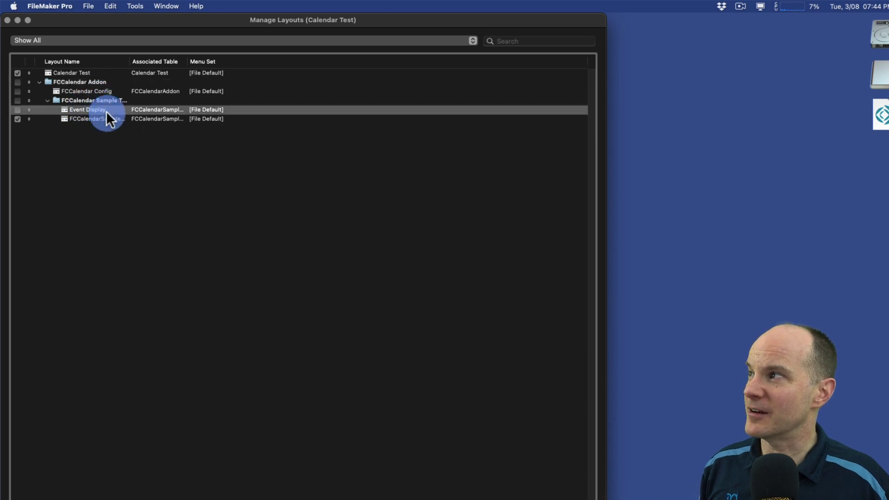
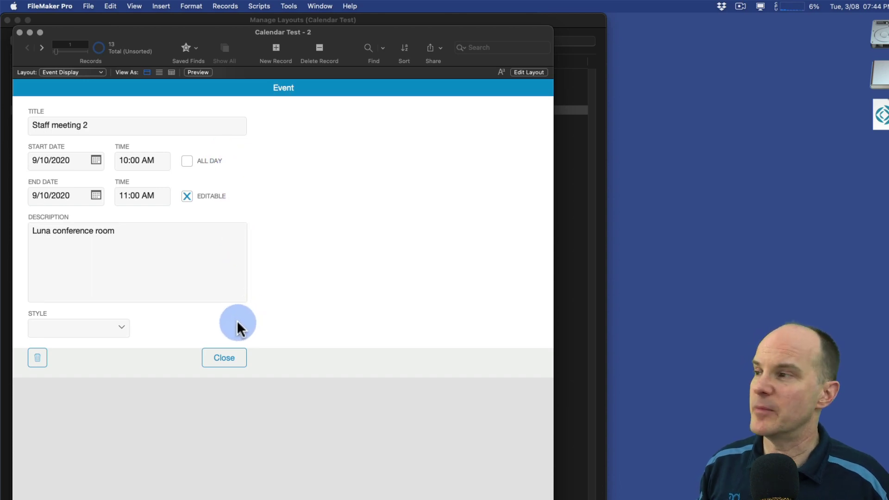
{"action": "left_click", "coordinate": [19, 32]}
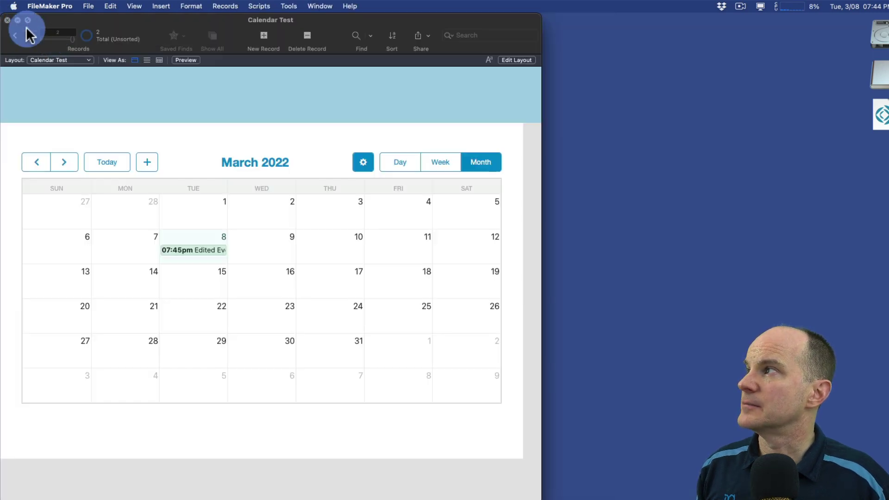
{"action": "left_click", "coordinate": [7, 20]}
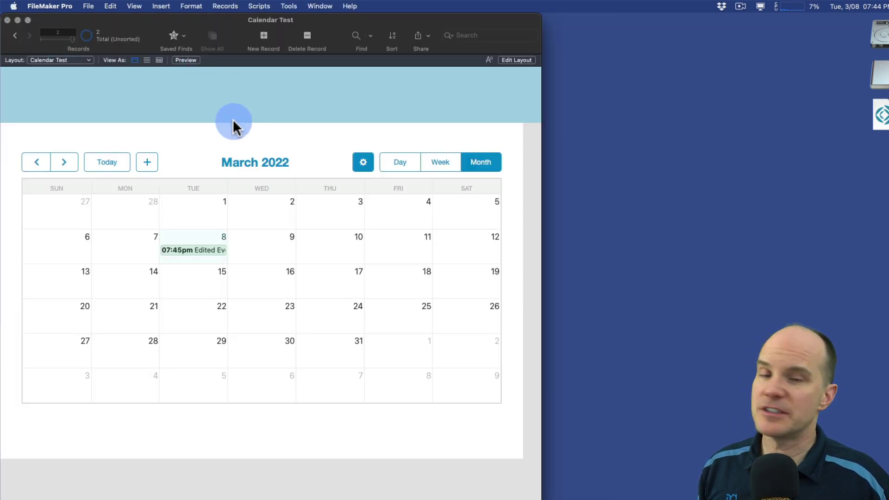
- Reopen the Script Debugger, trigger the add-event action, and step through FCCalendar Add Event Button into FCCalendar Add Event
{"action": "left_click", "coordinate": [288, 6]}
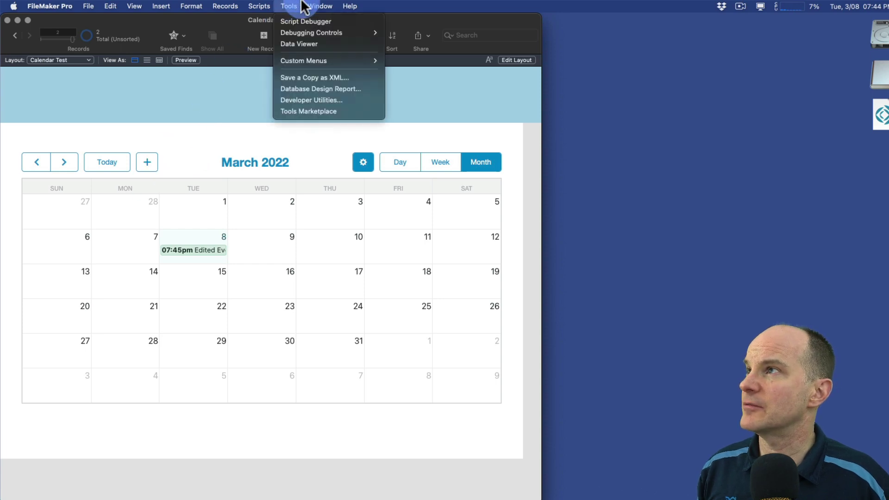
{"action": "left_click", "coordinate": [297, 22]}
{"action": "left_click", "coordinate": [152, 158]}
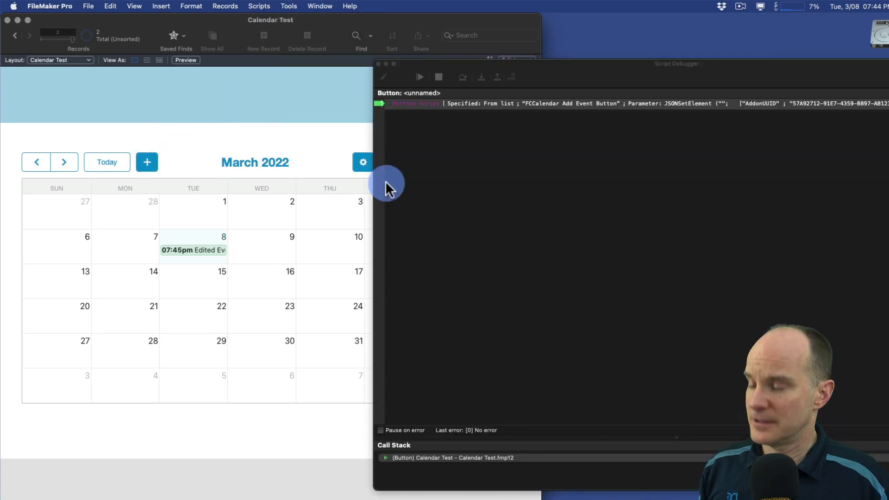
{"action": "key", "text": "F6"}
{"action": "key", "text": "F5"}
{"action": "key", "text": "F5"}
{"action": "key", "text": "F5"}
{"action": "key", "text": "F5"}
{"action": "key", "text": "F5"}
{"action": "key", "text": "F5"}
{"action": "key", "text": "F5"}
{"action": "key", "text": "F5"}
{"action": "key", "text": "F5"}
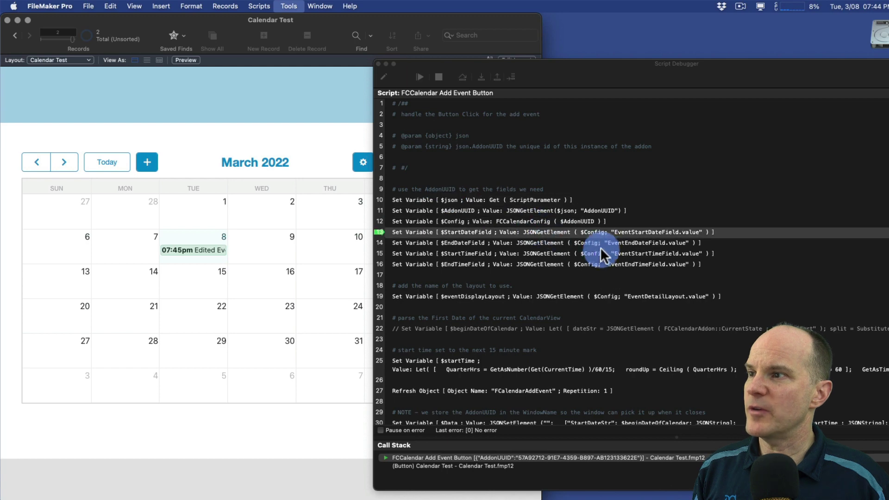
{"action": "key", "text": "F5"}
{"action": "key", "text": "F5"}
{"action": "key", "text": "F5"}
{"action": "key", "text": "F5"}
{"action": "key", "text": "F5"}
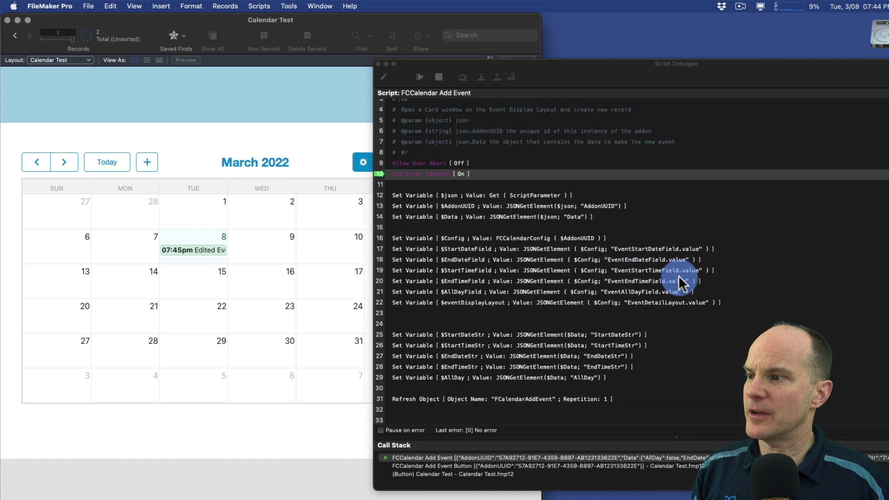
- Step through FCCalendar Add Event past its New Window and New Record/Request steps
{"action": "key", "text": "F5"}
{"action": "key", "text": "F5"}
{"action": "key", "text": "F5"}
{"action": "key", "text": "F5"}
{"action": "key", "text": "F5"}
{"action": "key", "text": "F5"}
{"action": "key", "text": "F5"}
{"action": "key", "text": "F5"}
{"action": "key", "text": "F5"}
{"action": "key", "text": "F5"}
{"action": "key", "text": "F5"}
{"action": "key", "text": "F5"}
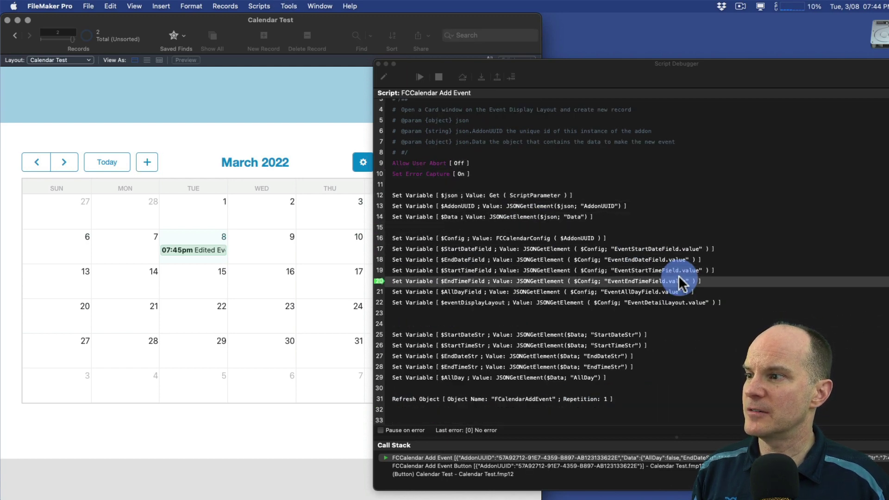
{"action": "key", "text": "F5"}
{"action": "key", "text": "F5"}
{"action": "key", "text": "F5"}
{"action": "key", "text": "F5"}
{"action": "key", "text": "F5"}
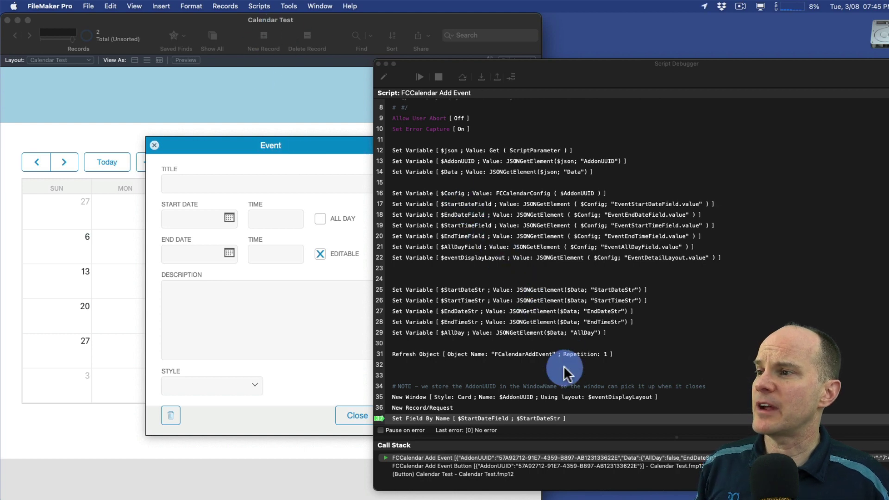
- Select the New Window script step and check the $eventDisplayLayout variable in the Data Viewer
{"action": "left_click", "coordinate": [538, 397]}
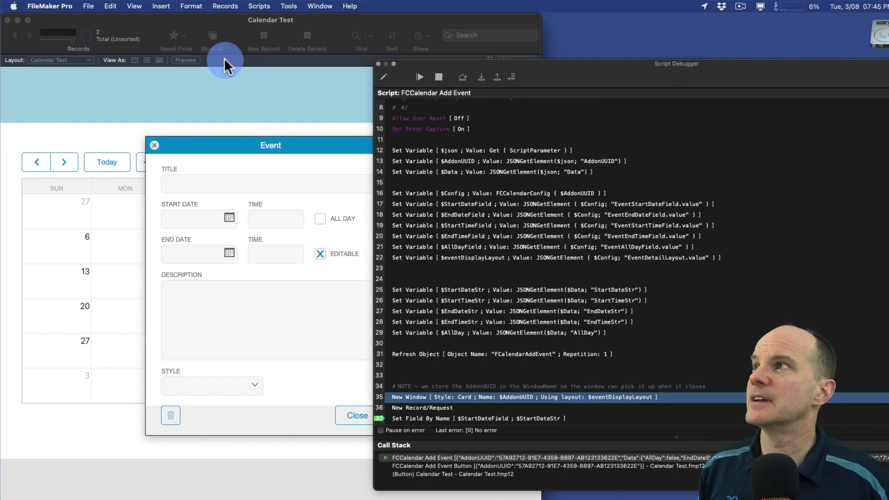
{"action": "left_click", "coordinate": [289, 6]}
{"action": "left_click", "coordinate": [296, 43]}
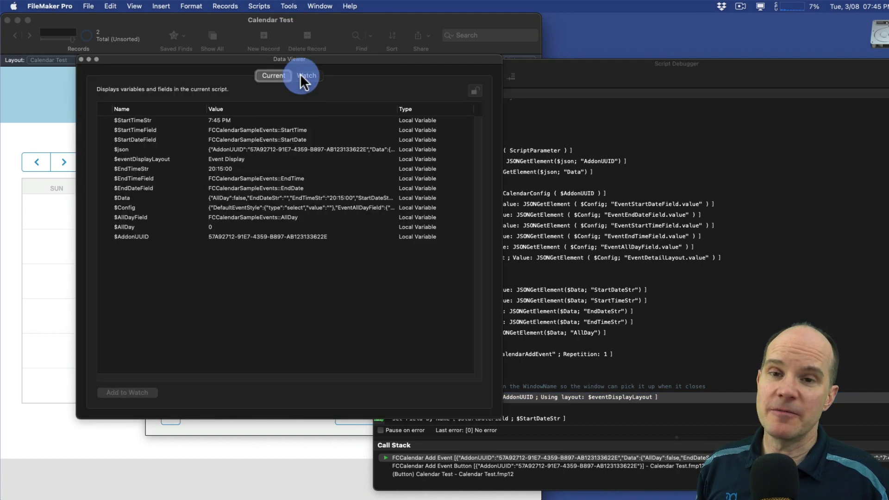
{"action": "left_click", "coordinate": [158, 159]}
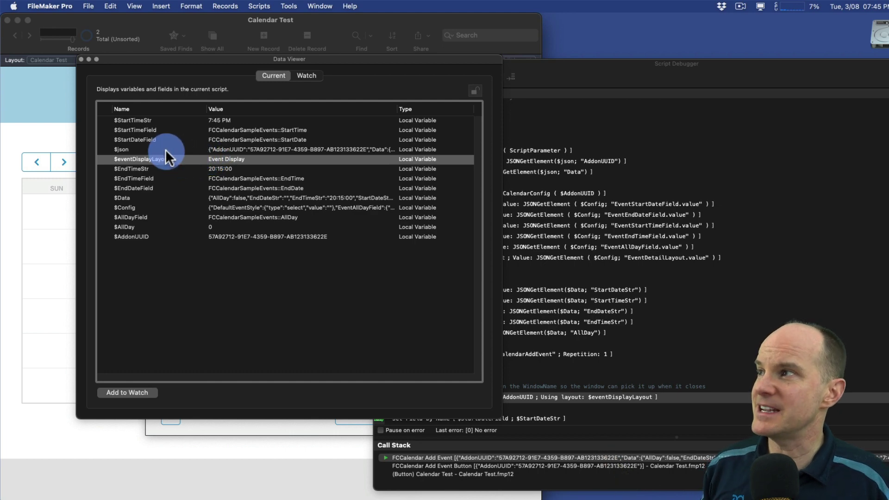
{"action": "left_click", "coordinate": [80, 59]}
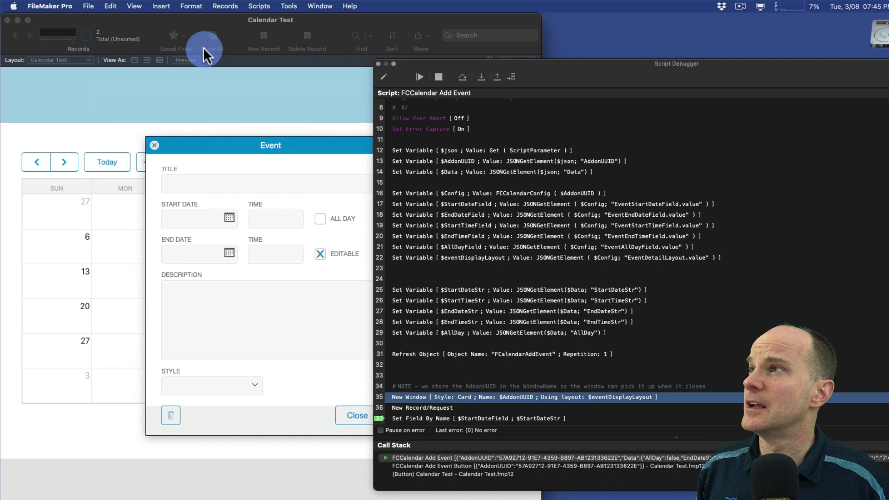
- Evaluate Get(LayoutName) as a Data Viewer watch expression to check the current layout, discard it, and close the viewer
{"action": "left_click", "coordinate": [289, 6]}
{"action": "left_click", "coordinate": [299, 45]}
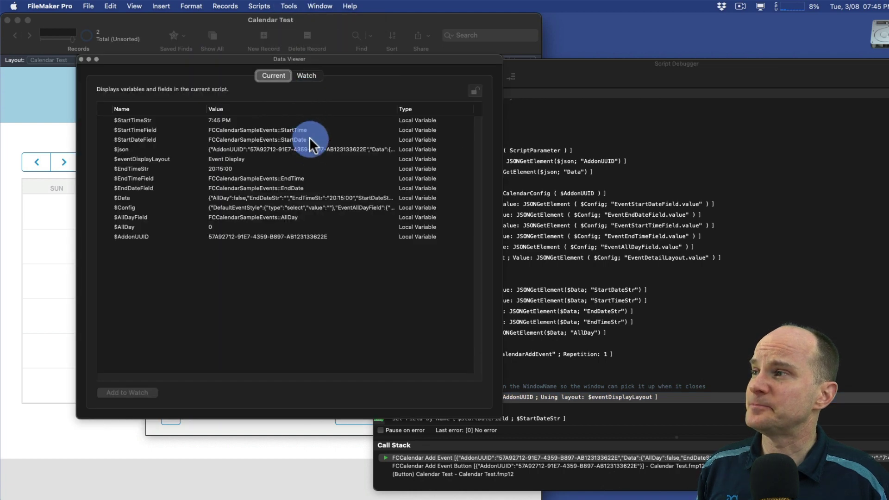
{"action": "left_click", "coordinate": [307, 76]}
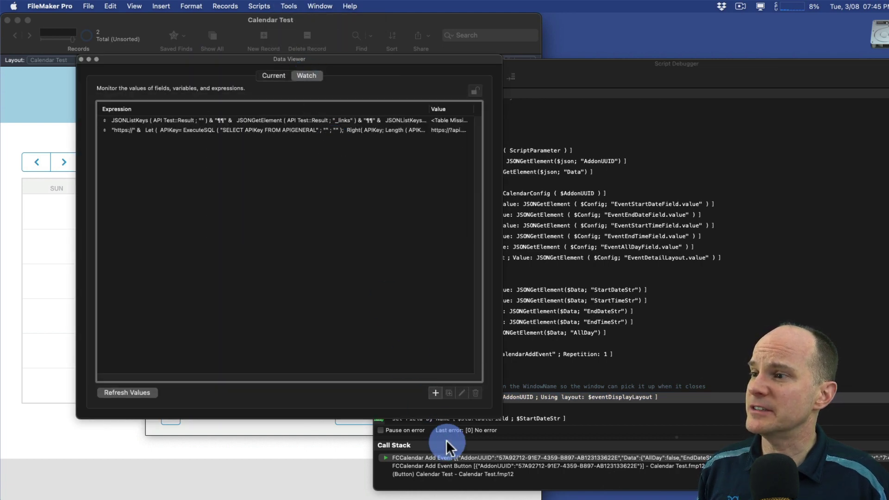
{"action": "left_click", "coordinate": [436, 394]}
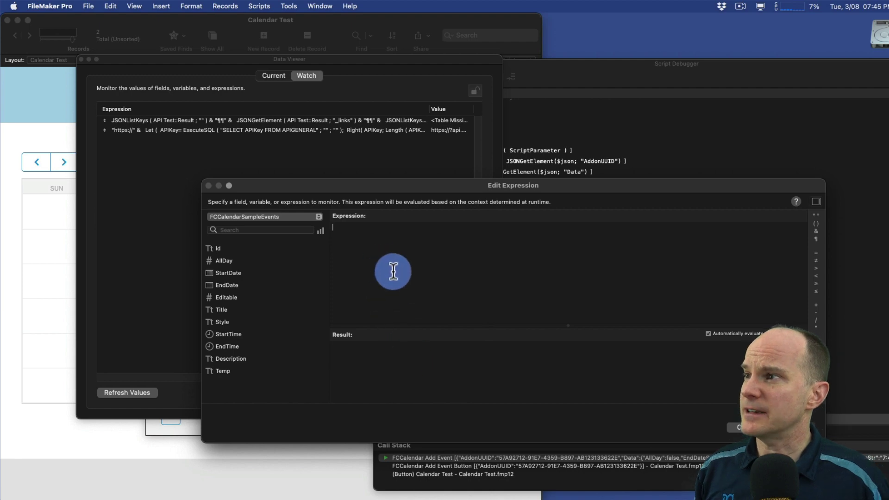
{"action": "type", "text": "Get(layou"}
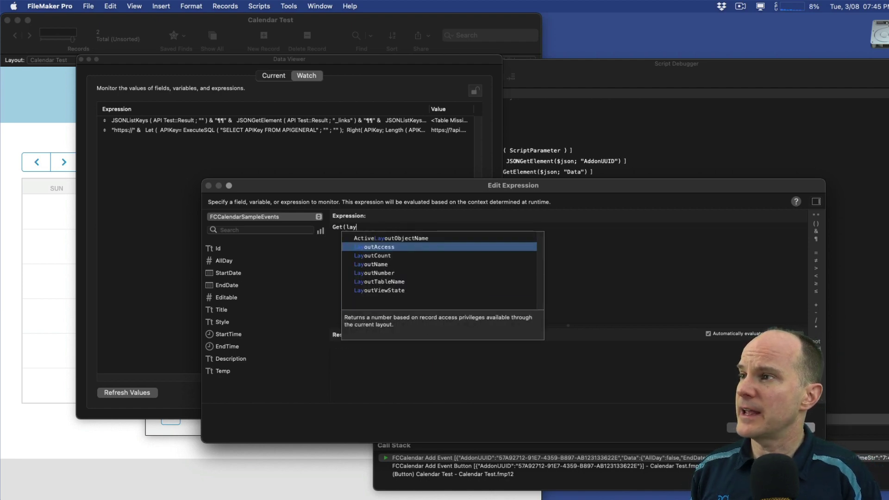
{"action": "key", "text": "Down"}
{"action": "key", "text": "Down"}
{"action": "key", "text": "Return"}
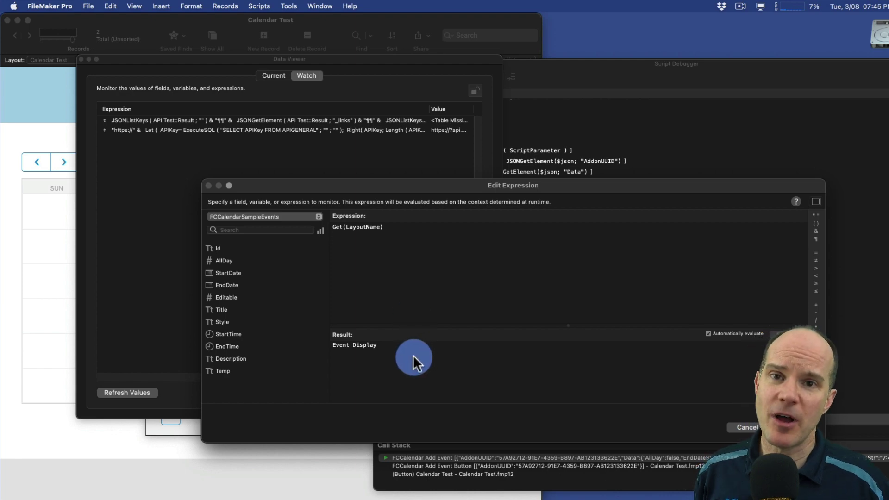
{"action": "left_click_drag", "start_coordinate": [381, 345], "coordinate": [287, 332]}
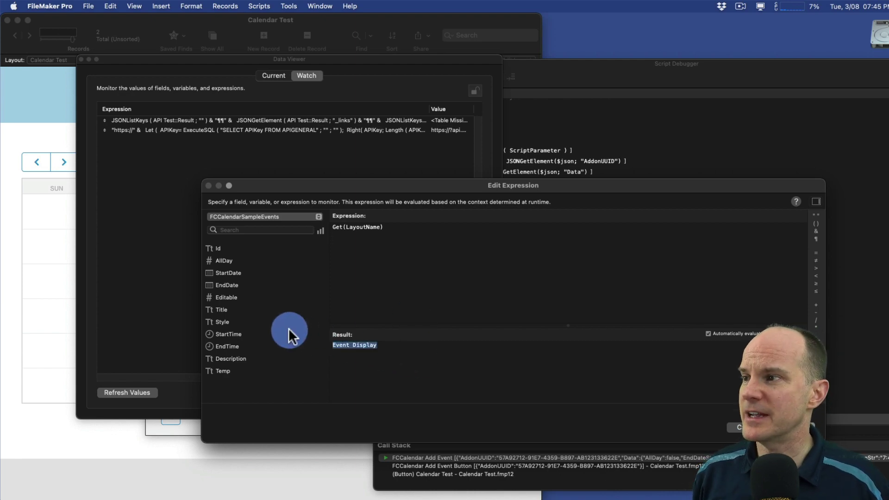
{"action": "left_click", "coordinate": [742, 427]}
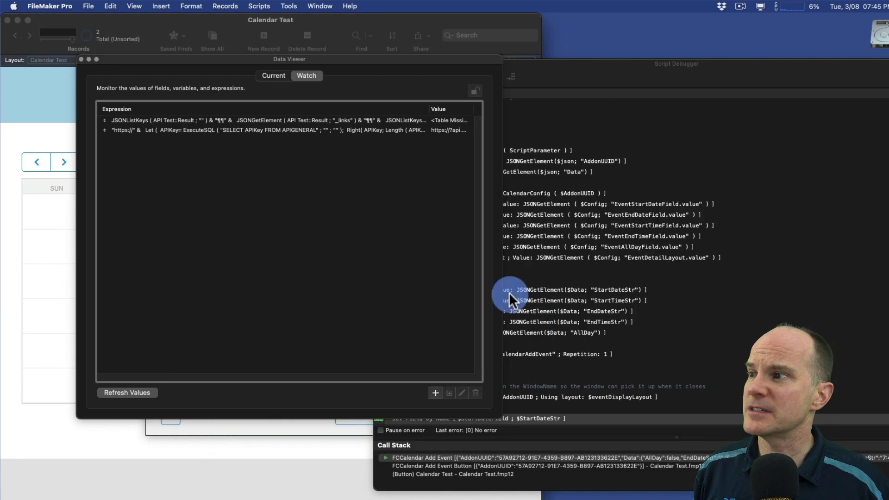
{"action": "left_click", "coordinate": [242, 138]}
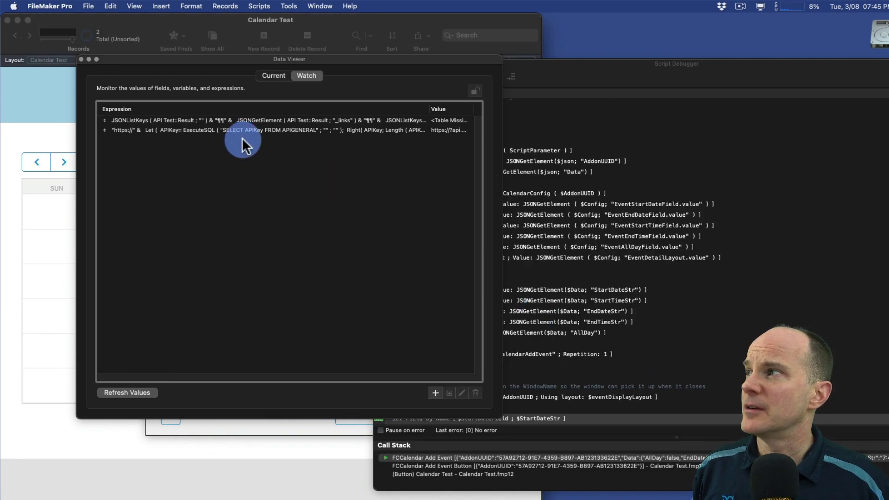
{"action": "left_click", "coordinate": [81, 59]}
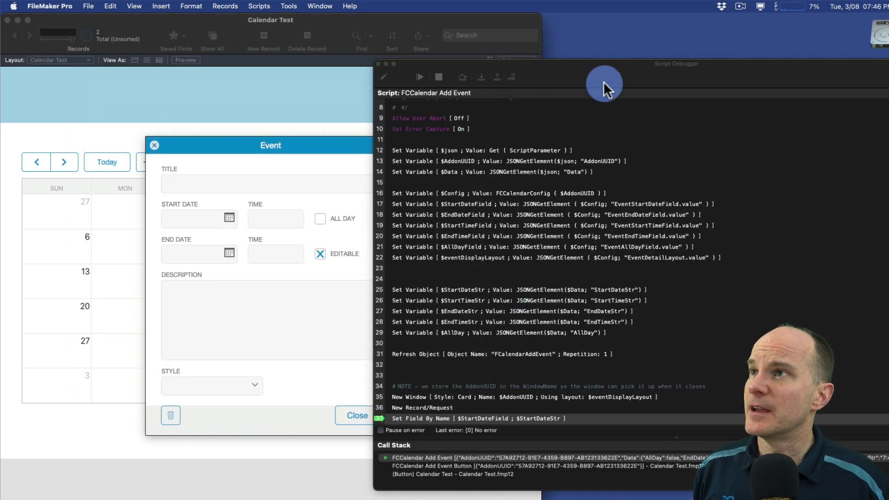
- Run the rest of the FCCalendar Add Event script and close the Script Debugger
{"action": "left_click", "coordinate": [604, 67]}
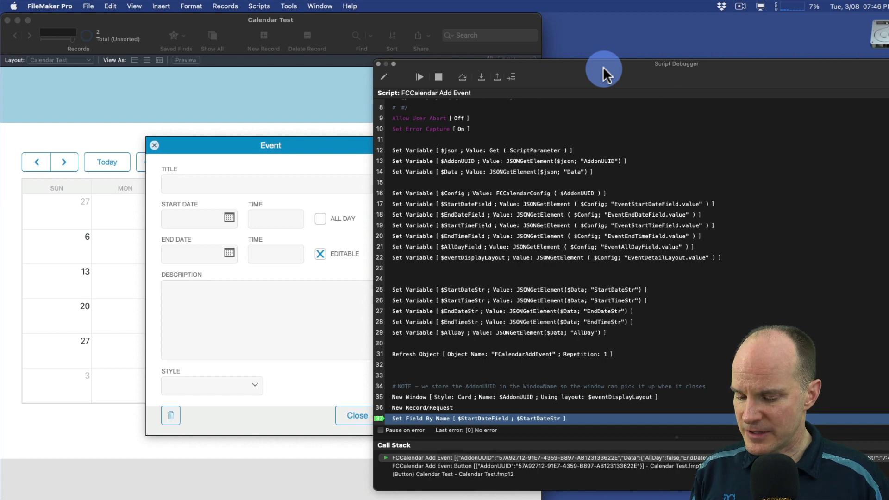
{"action": "key", "text": "F8"}
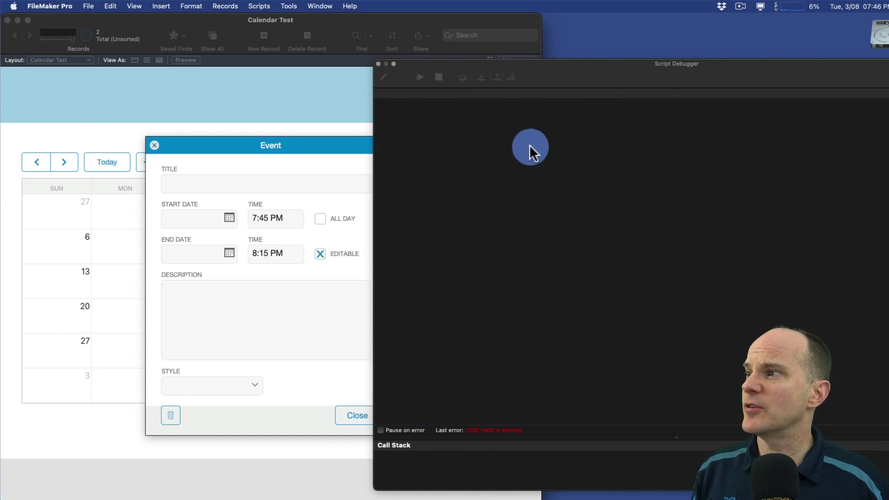
{"action": "left_click", "coordinate": [378, 64]}
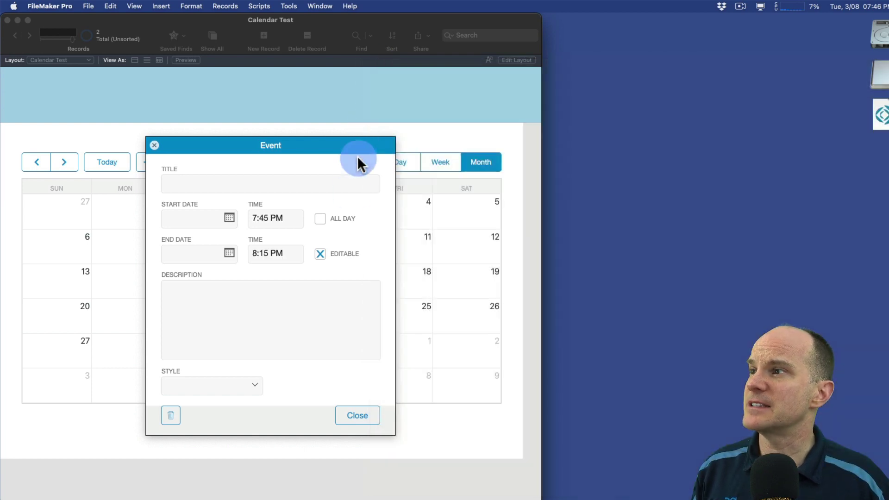
- Title the new calendar event "Edit 3"
{"action": "left_click", "coordinate": [312, 308]}
{"action": "left_click", "coordinate": [221, 182]}
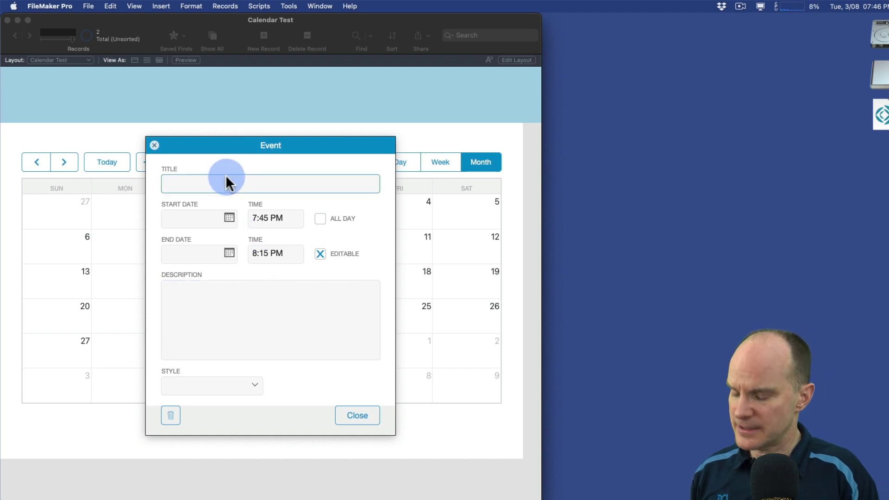
{"action": "type", "text": "Ed"}
{"action": "key", "text": "BackSpace"}
{"action": "key", "text": "BackSpace"}
{"action": "type", "text": "Edit "}
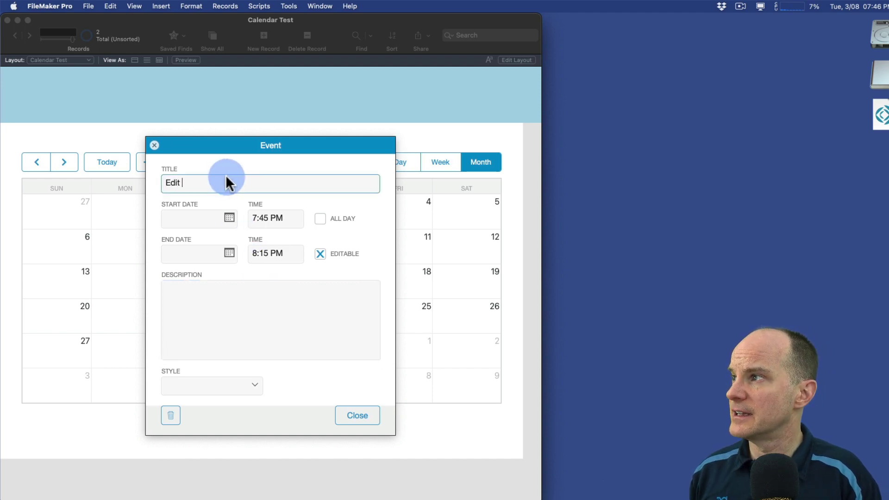
{"action": "type", "text": "3"}
- Set the Edit 3 event's start and end dates to 3/9/2022 and its style to Yellow
{"action": "left_click", "coordinate": [229, 217]}
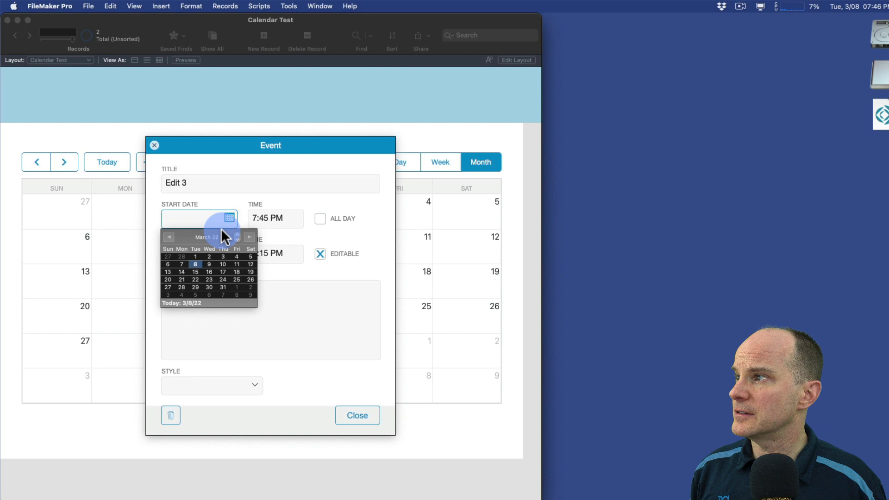
{"action": "left_click", "coordinate": [208, 265]}
{"action": "left_click", "coordinate": [229, 255]}
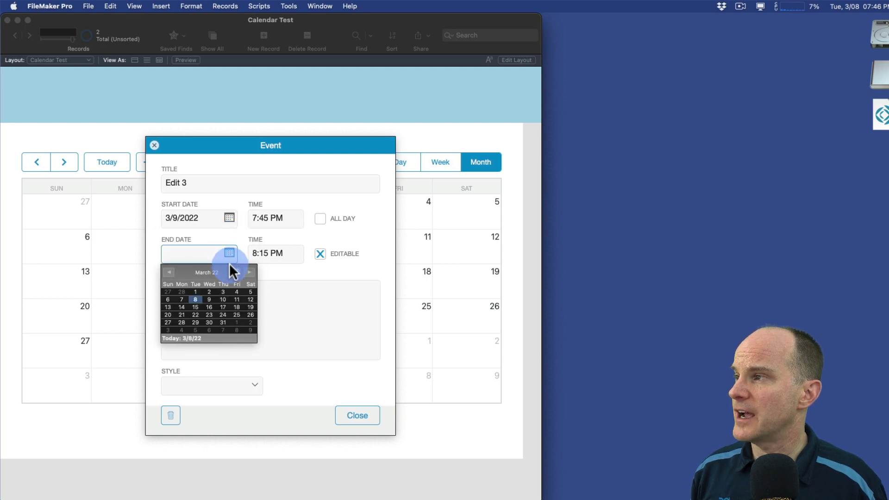
{"action": "left_click", "coordinate": [209, 300]}
{"action": "left_click", "coordinate": [199, 385]}
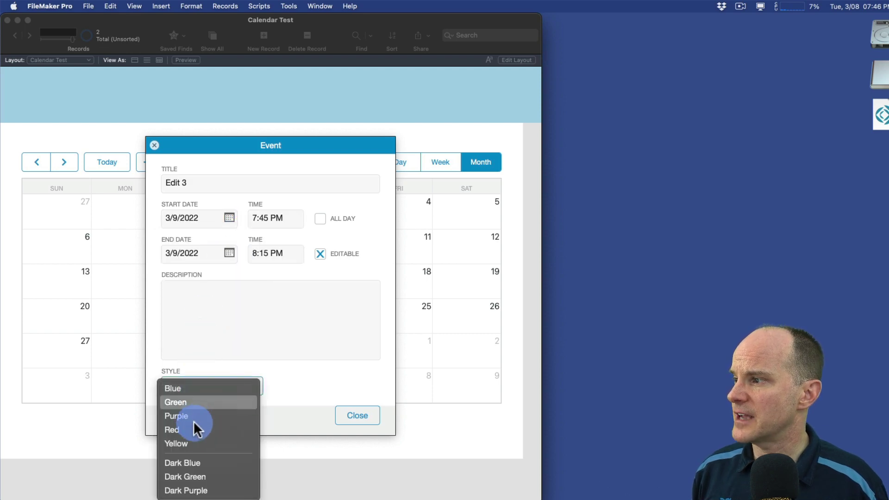
{"action": "left_click", "coordinate": [211, 443]}
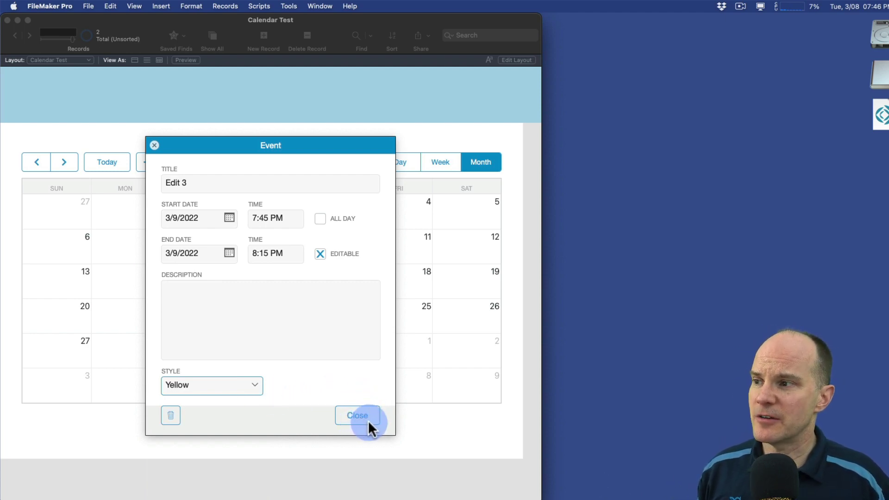
- Debug the event card's Close button, stepping into the FCCalendar Close Event Card Window Button script
{"action": "left_click", "coordinate": [289, 6]}
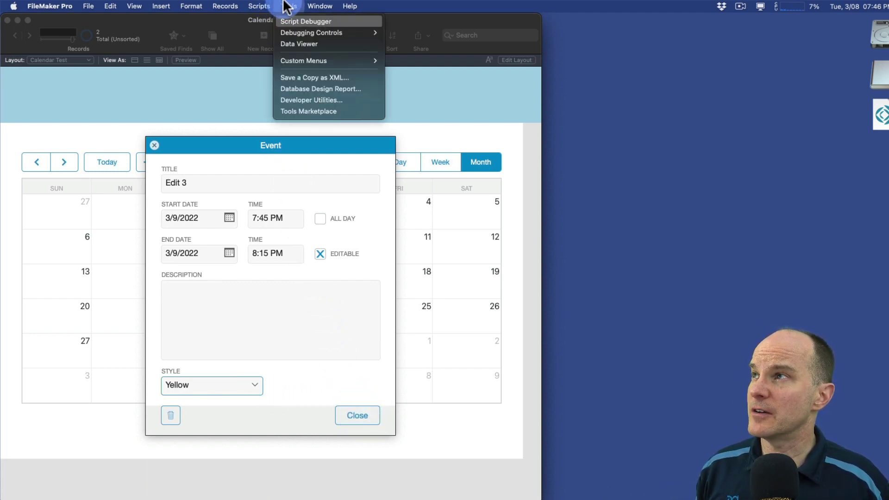
{"action": "left_click", "coordinate": [343, 217]}
{"action": "left_click", "coordinate": [354, 413]}
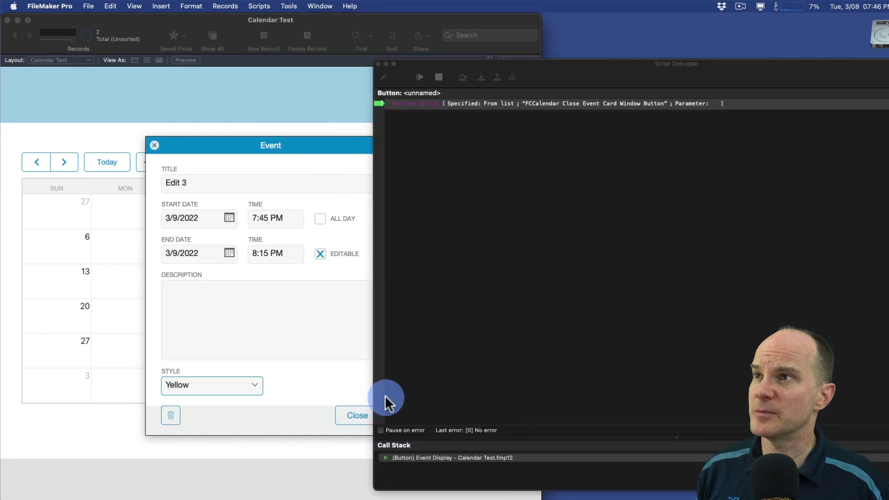
{"action": "key", "text": "F7"}
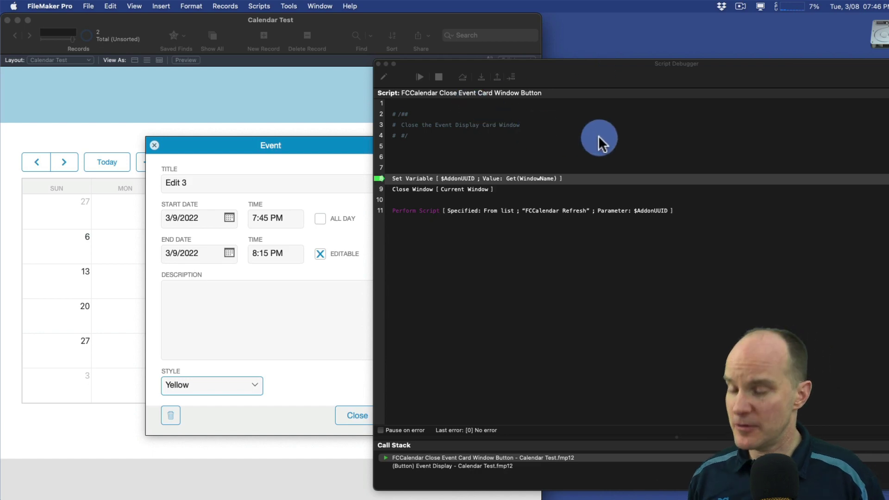
- Take a screenshot of the script name header in the Script Debugger for reference
{"action": "key", "text": "super+shift+4"}
{"action": "left_click_drag", "start_coordinate": [373, 74], "coordinate": [577, 109]}
{"action": "left_click", "coordinate": [488, 221]}
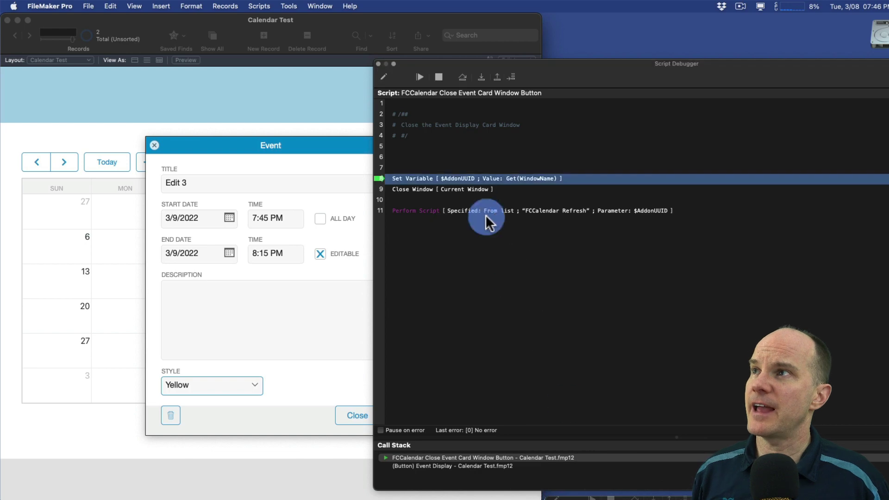
- Halt the debugged script, then close the Edit 3 event card with its Close button and the debugger off
{"action": "left_click", "coordinate": [438, 77]}
{"action": "left_click", "coordinate": [378, 64]}
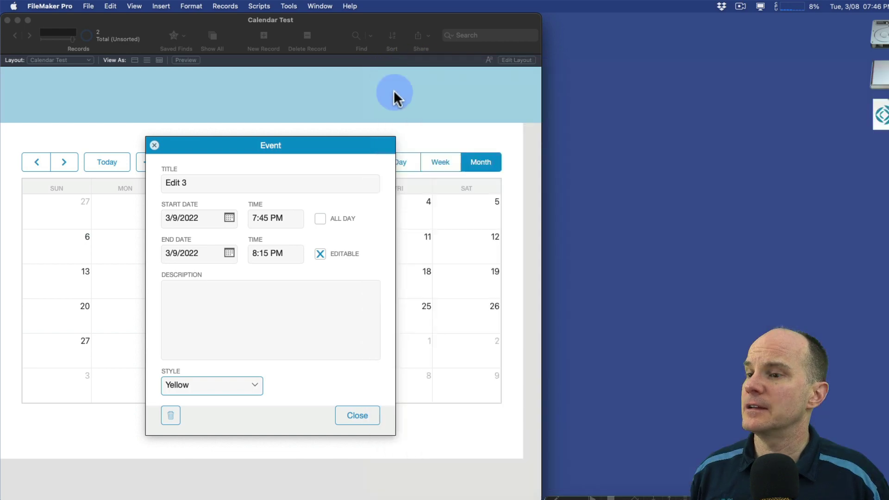
{"action": "left_click", "coordinate": [357, 416]}
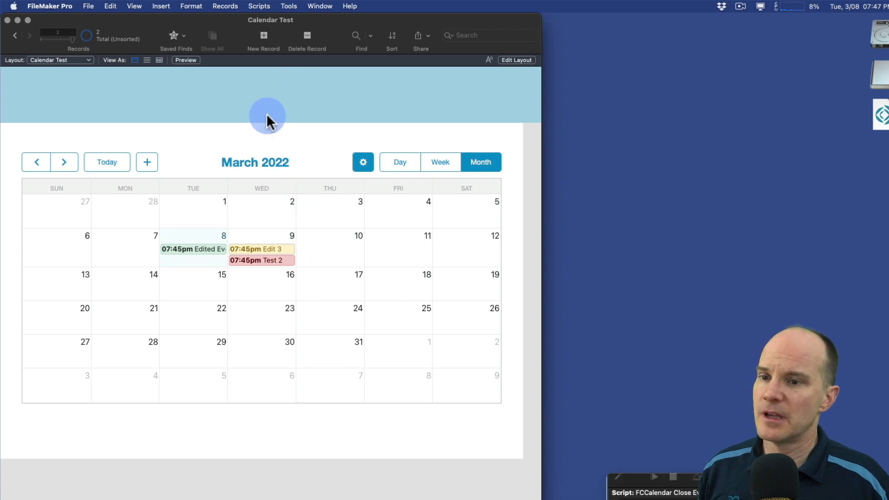
- Open the Layout Setup of the Event Display layout from Manage Layouts
{"action": "left_click", "coordinate": [225, 6]}
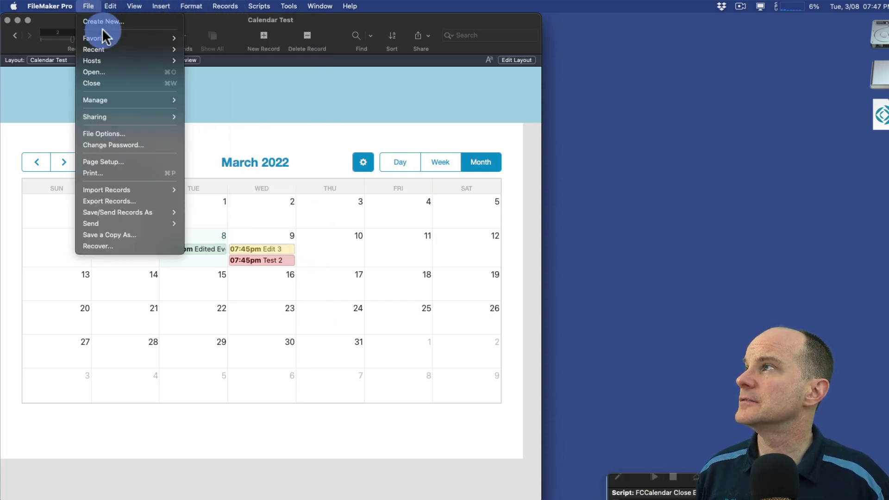
{"action": "mouse_move", "coordinate": [164, 101]}
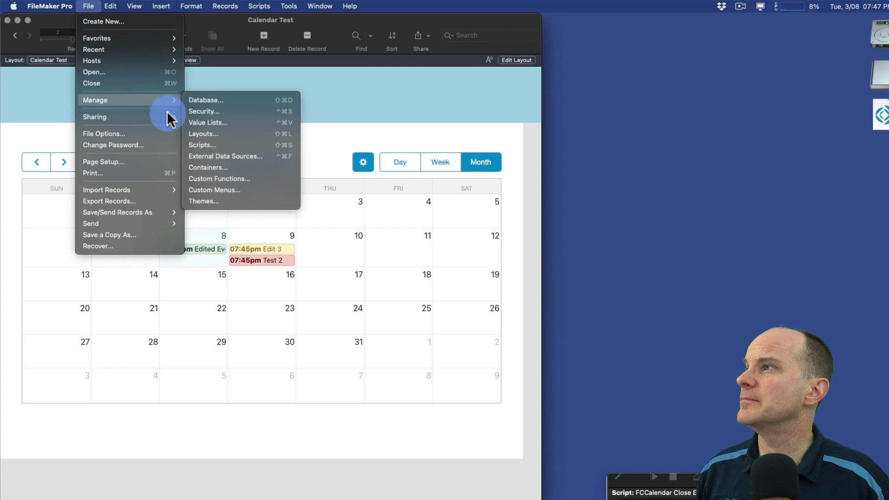
{"action": "left_click", "coordinate": [285, 133]}
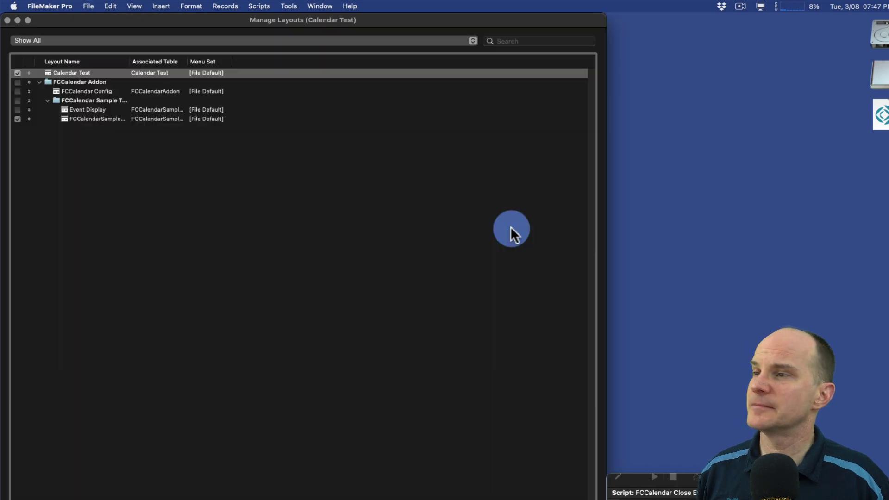
{"action": "double_click", "coordinate": [101, 112]}
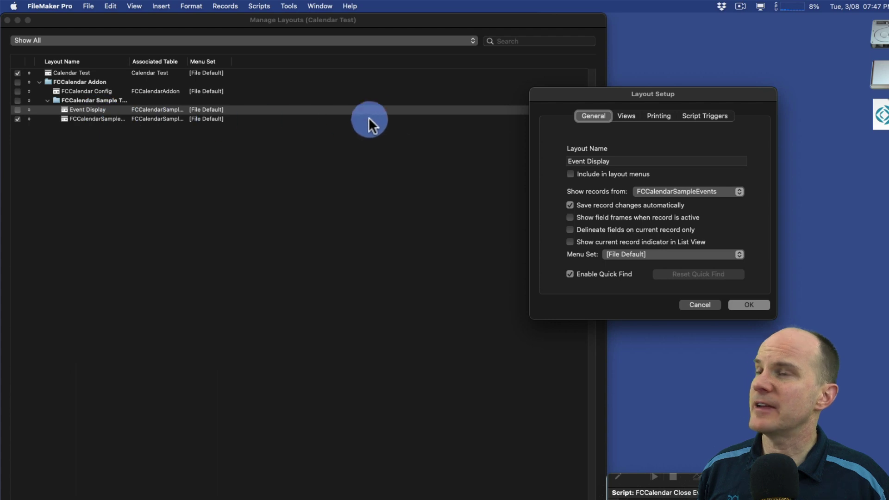
{"action": "left_click_drag", "start_coordinate": [655, 95], "coordinate": [485, 134]}
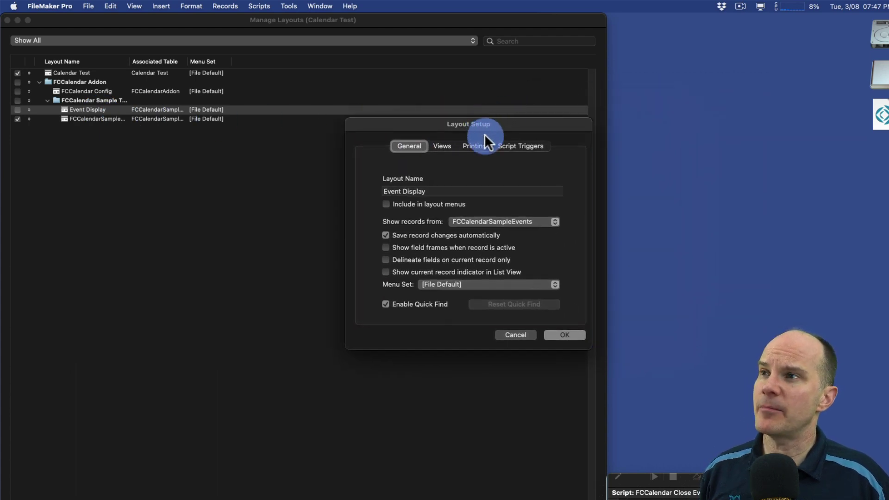
- Assign FCCalendar Close Event Card Window Button to the Event Display layout's OnLayoutExit trigger and close Manage Layouts
{"action": "left_click", "coordinate": [520, 146]}
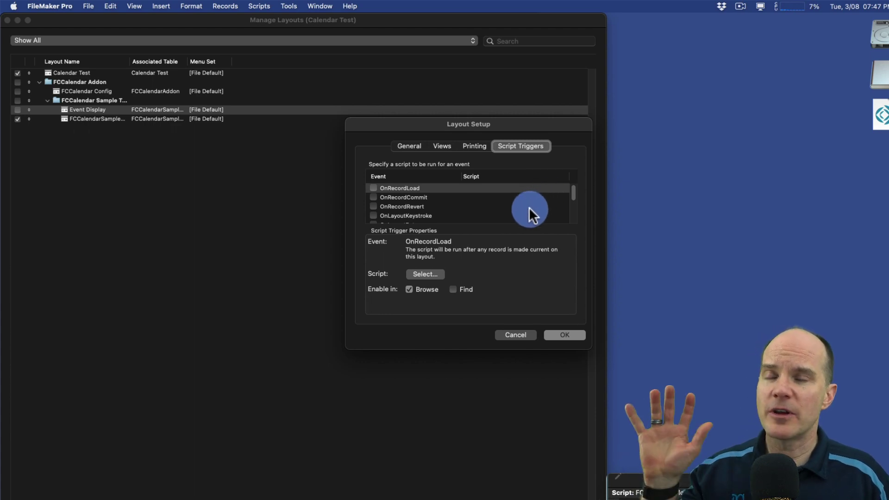
{"action": "scroll", "coordinate": [366, 207], "scroll_direction": "down", "scroll_amount": 3}
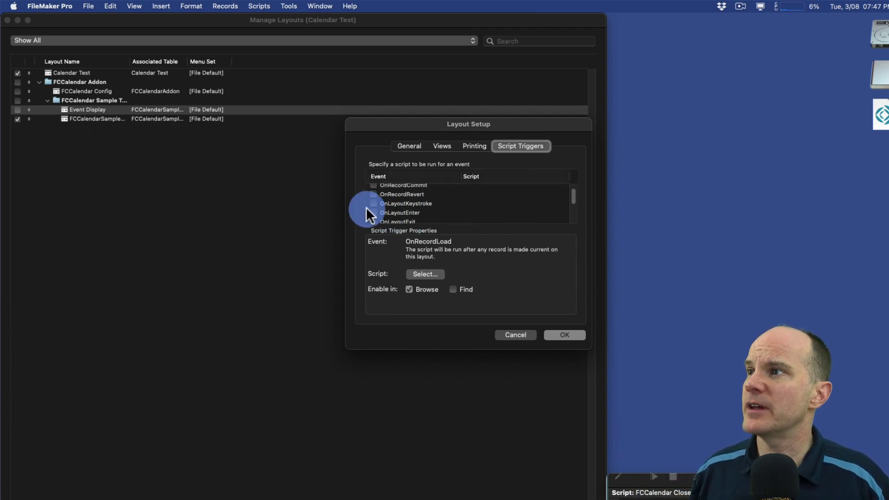
{"action": "left_click", "coordinate": [373, 208]}
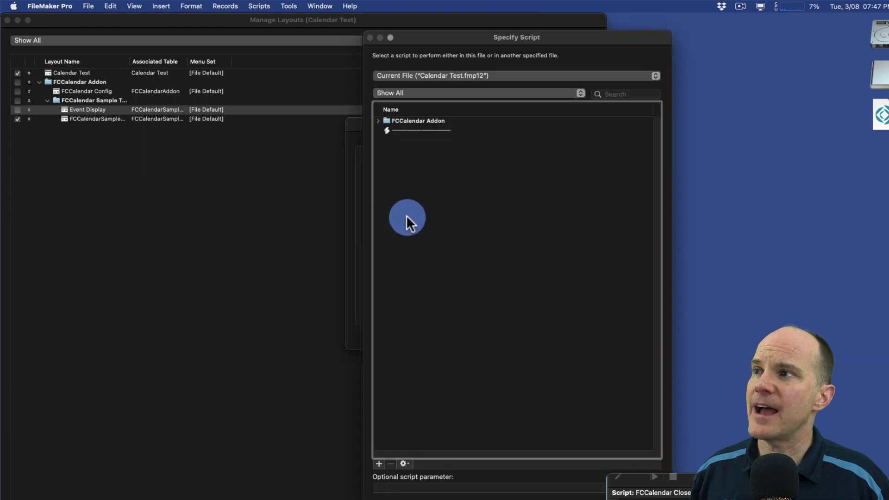
{"action": "left_click", "coordinate": [379, 121]}
{"action": "left_click", "coordinate": [620, 94]}
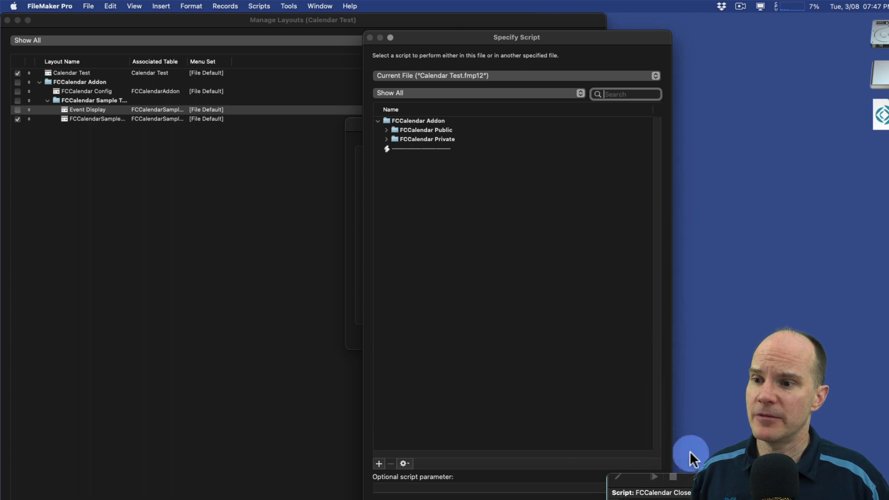
{"action": "left_click_drag", "start_coordinate": [685, 477], "coordinate": [752, 109]}
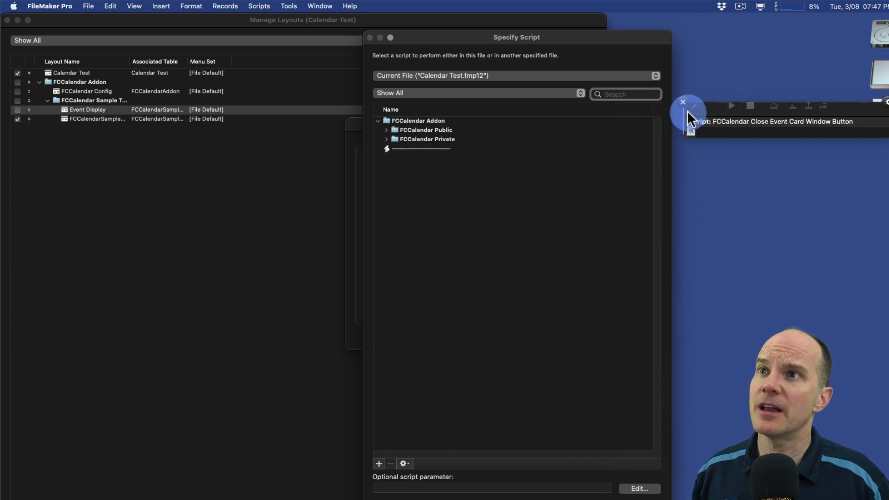
{"action": "left_click", "coordinate": [636, 96]}
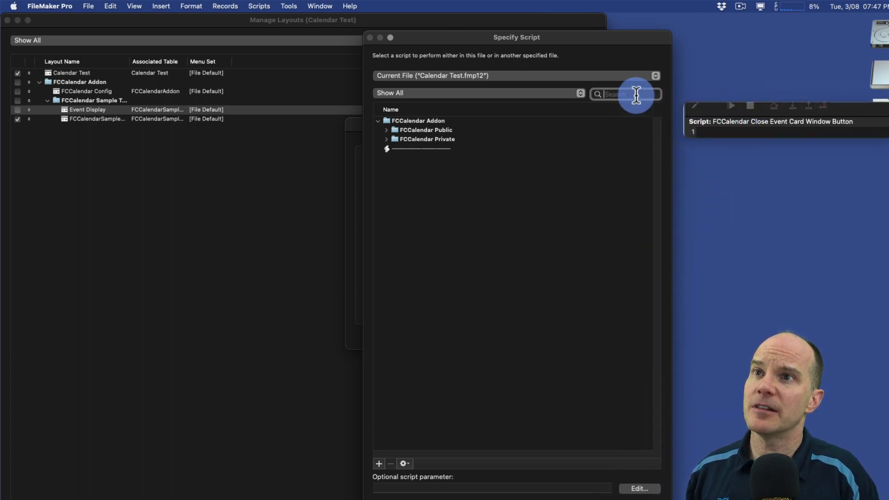
{"action": "type", "text": "close"}
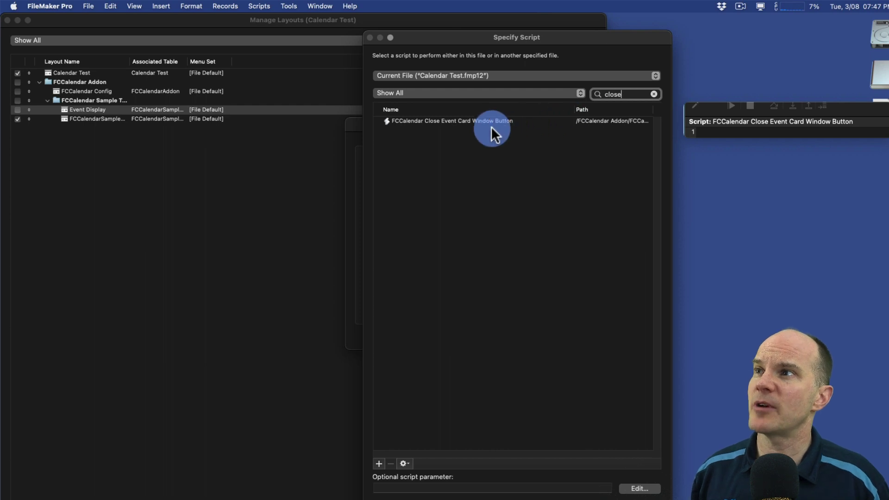
{"action": "left_click", "coordinate": [449, 123]}
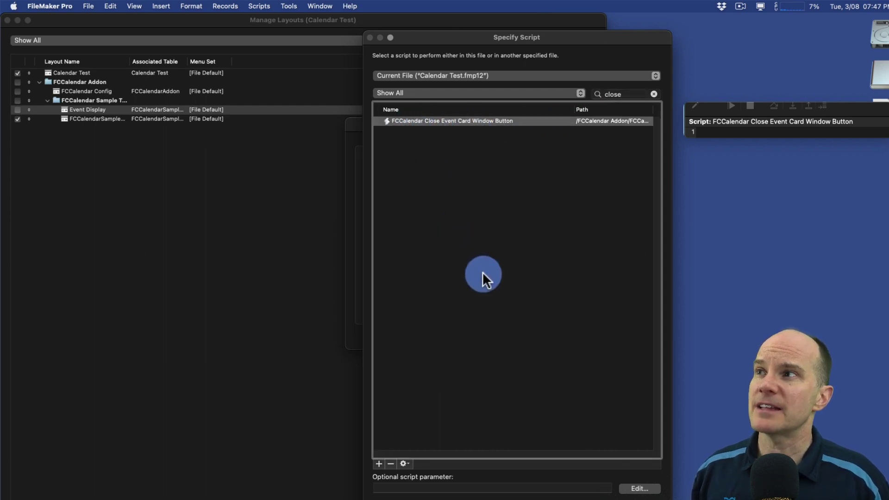
{"action": "left_click", "coordinate": [644, 499]}
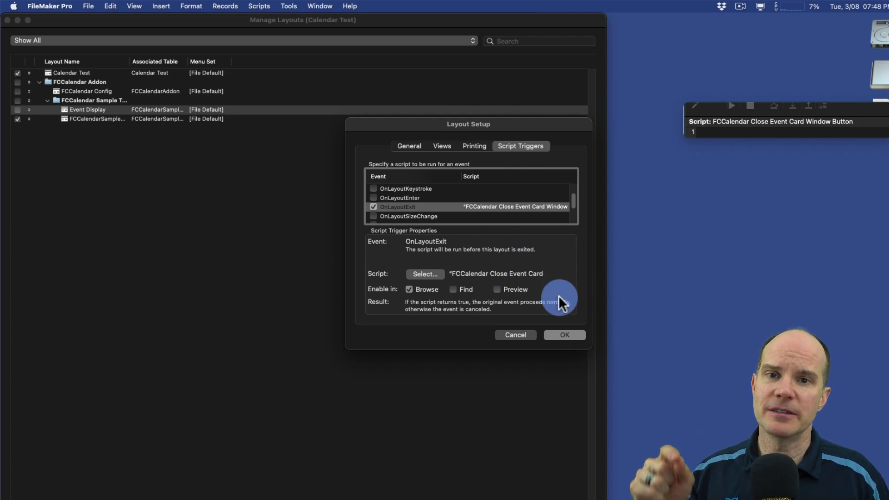
{"action": "left_click", "coordinate": [571, 333]}
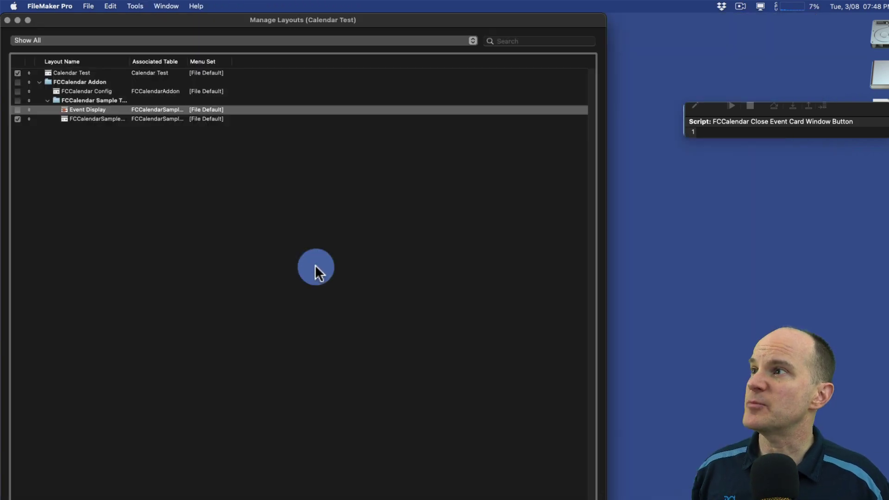
{"action": "key", "text": "super+w"}
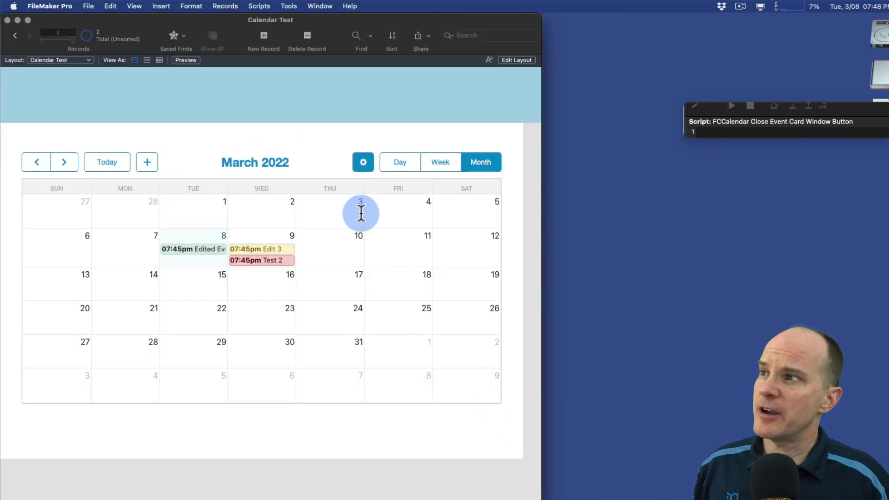
- Add a new event titled "Final Event on the 3rd" with start and end dates of 3/3/2022
{"action": "left_click", "coordinate": [147, 159]}
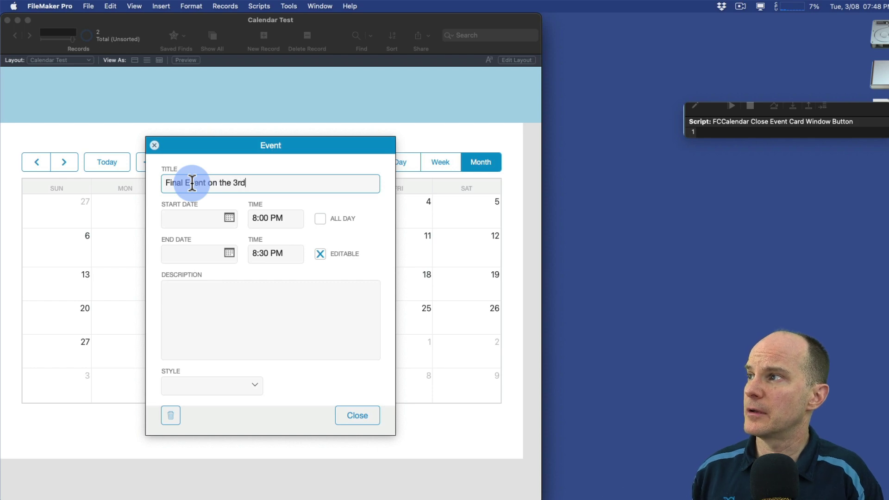
{"action": "key", "text": "Tab"}
{"action": "left_click", "coordinate": [217, 218]}
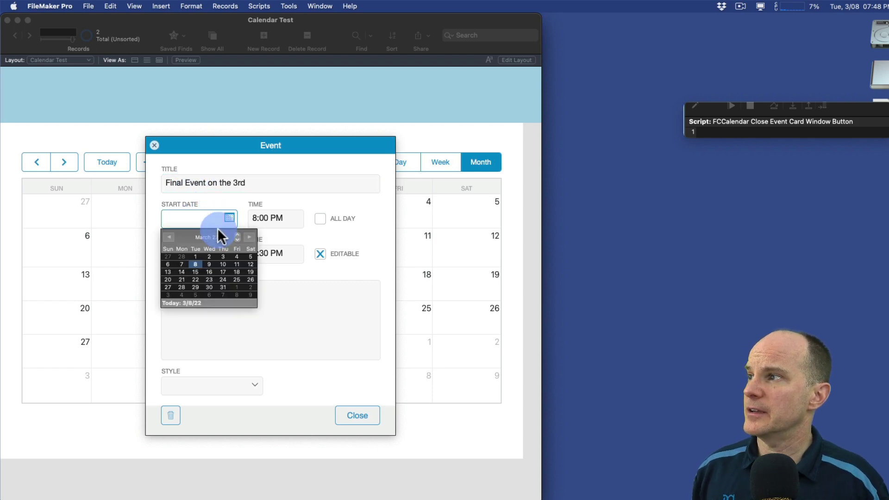
{"action": "left_click", "coordinate": [223, 257]}
{"action": "left_click", "coordinate": [224, 254]}
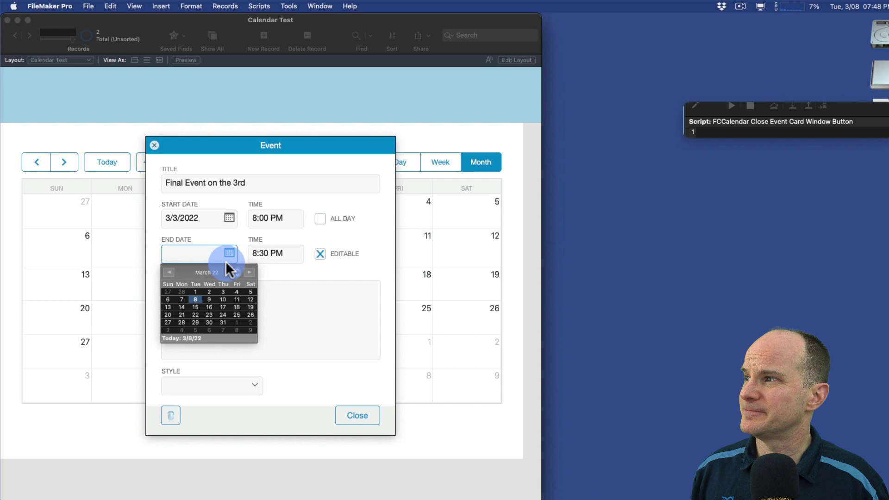
{"action": "left_click", "coordinate": [222, 292]}
- Enter "test" as the event's description, set its style to Dark Blue, and close the card with its corner X
{"action": "left_click", "coordinate": [224, 309]}
{"action": "type", "text": "test"}
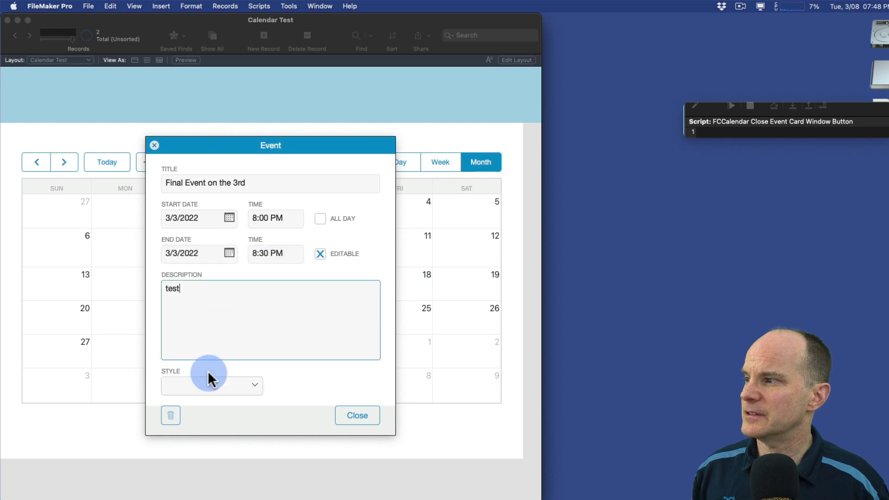
{"action": "left_click", "coordinate": [200, 395]}
{"action": "left_click", "coordinate": [193, 463]}
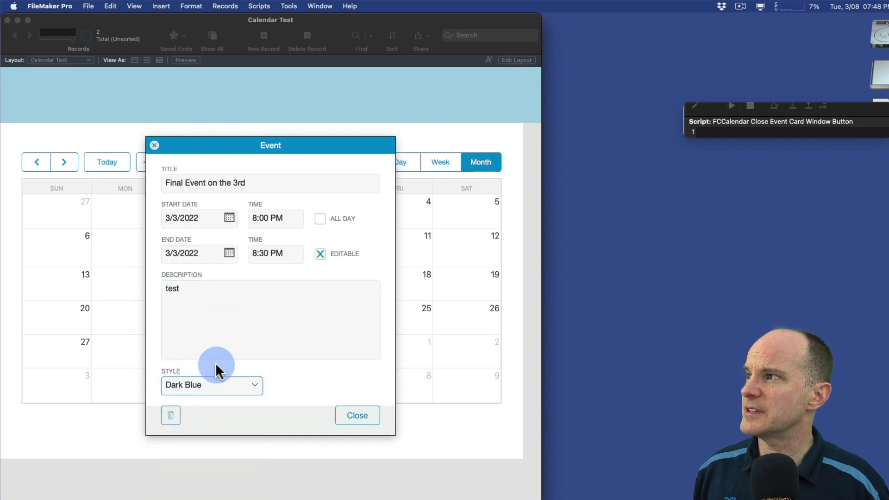
{"action": "left_click", "coordinate": [154, 145]}
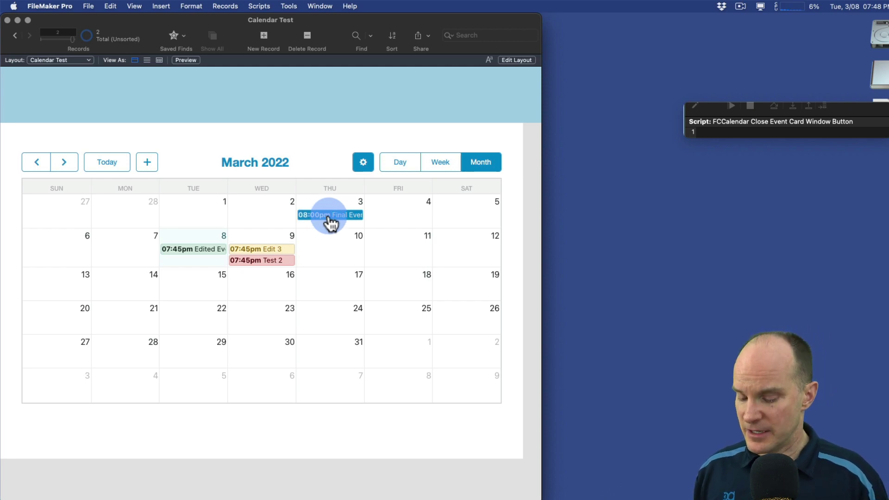
- Open the event card of the Final Event on March 3, check its corner for an X, and close the card
{"action": "key", "text": "super+shift+l"}
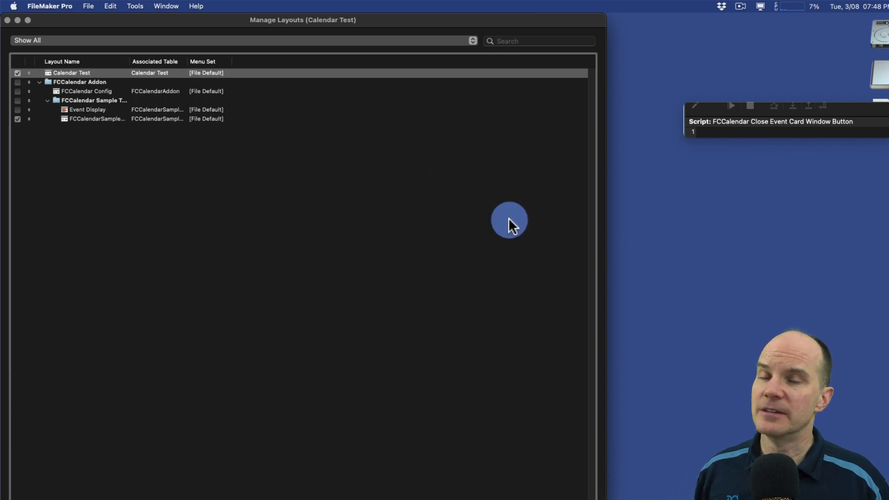
{"action": "left_click", "coordinate": [8, 20]}
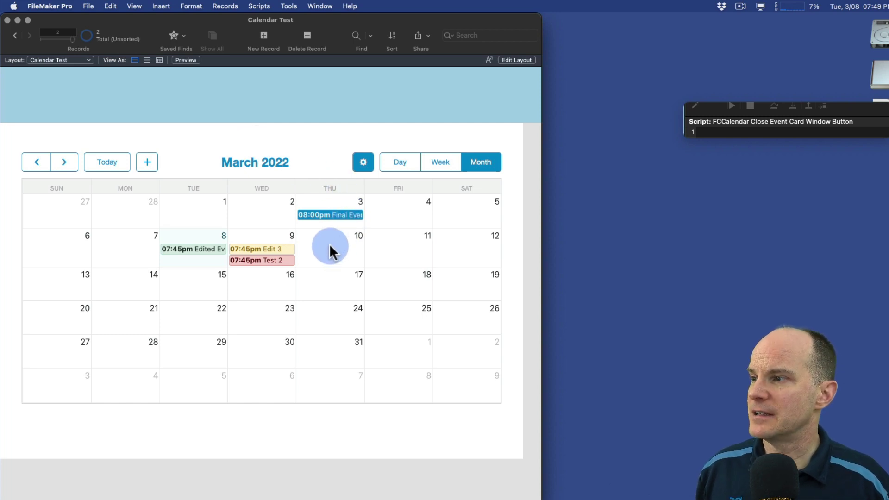
{"action": "left_click", "coordinate": [344, 214]}
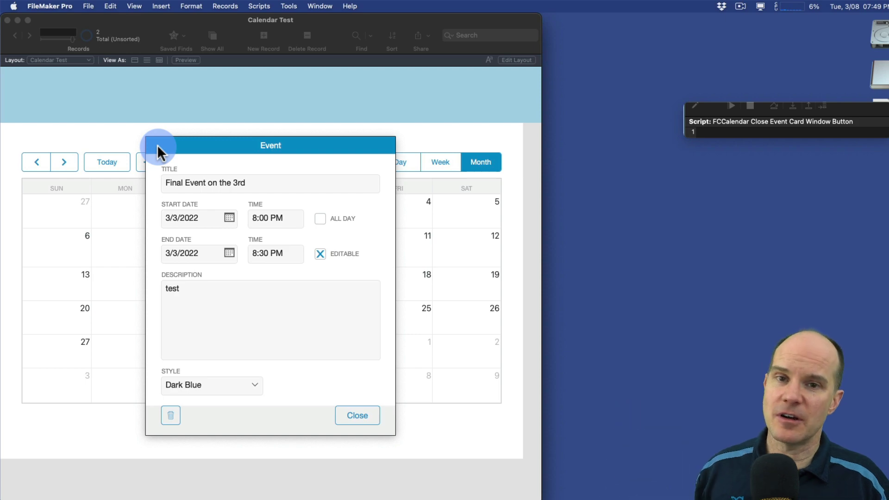
{"action": "left_click", "coordinate": [365, 418]}
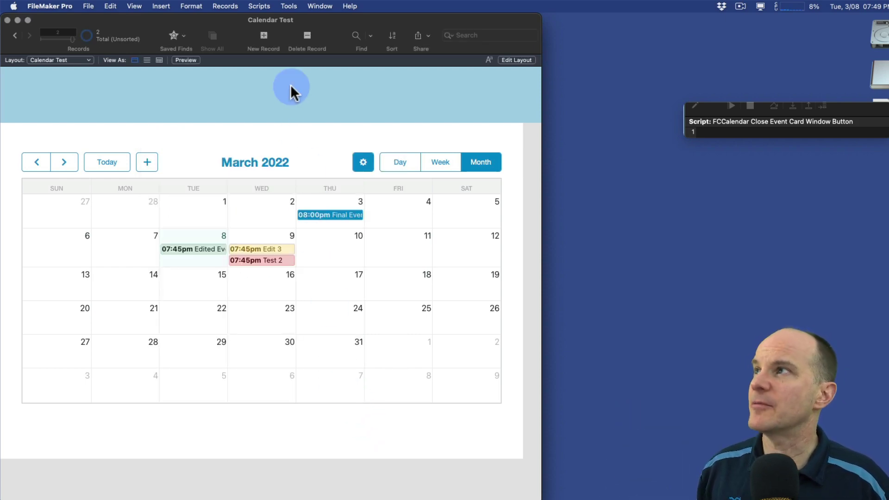
- Turn on the Script Debugger and reopen the Final Event on March 3 to trace the script it runs
{"action": "left_click", "coordinate": [289, 6]}
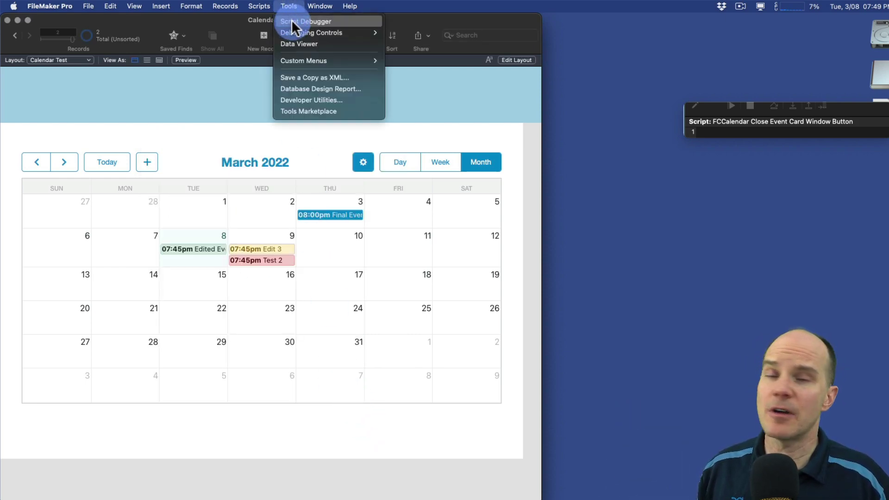
{"action": "left_click", "coordinate": [293, 24]}
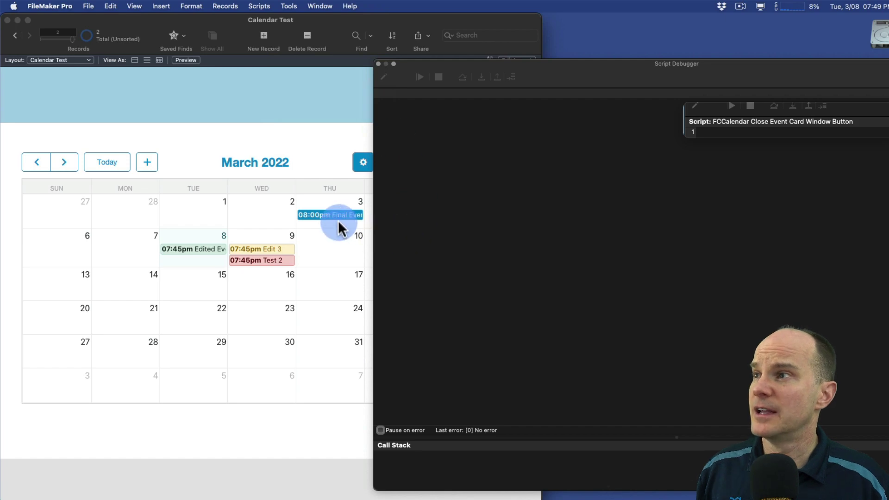
{"action": "left_click", "coordinate": [340, 226]}
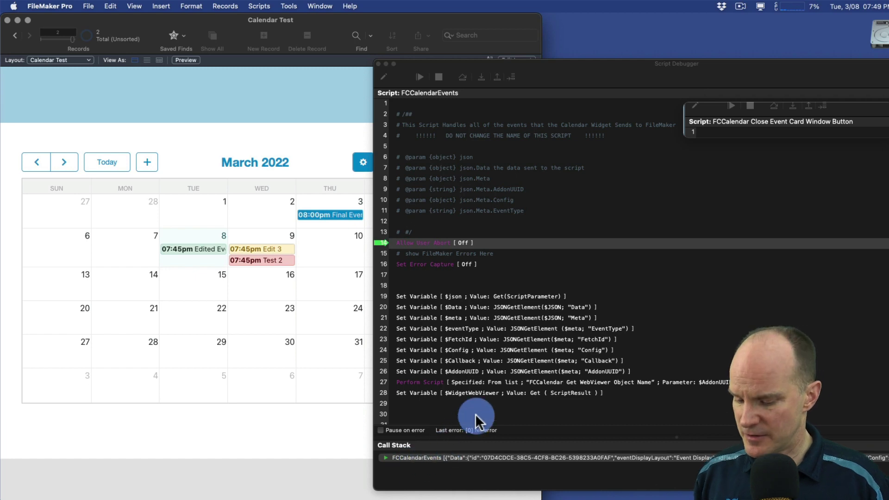
- Step through the FCCalendarEvents script up to the Perform Script step that calls FCCalendar Get WebViewer Object Name
{"action": "key", "text": "F5"}
{"action": "key", "text": "F5"}
{"action": "key", "text": "F5"}
{"action": "key", "text": "F5"}
{"action": "key", "text": "F5"}
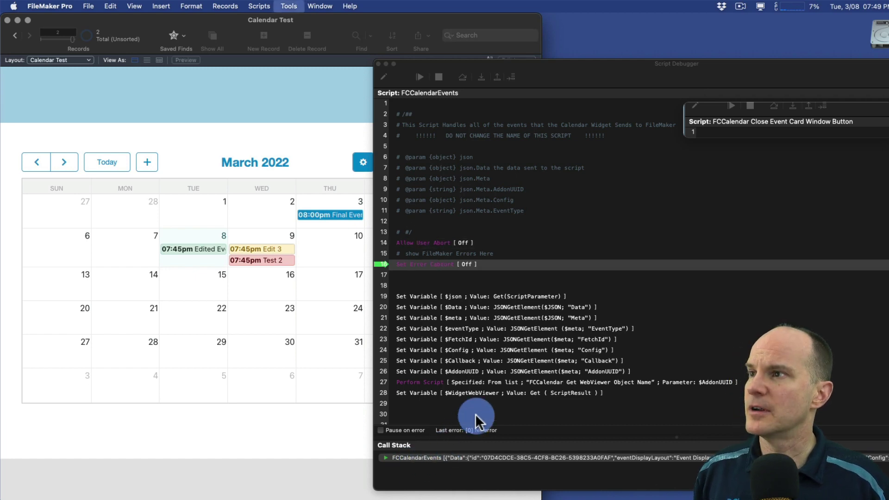
{"action": "key", "text": "F5"}
{"action": "key", "text": "F5"}
{"action": "key", "text": "F5"}
{"action": "key", "text": "F5"}
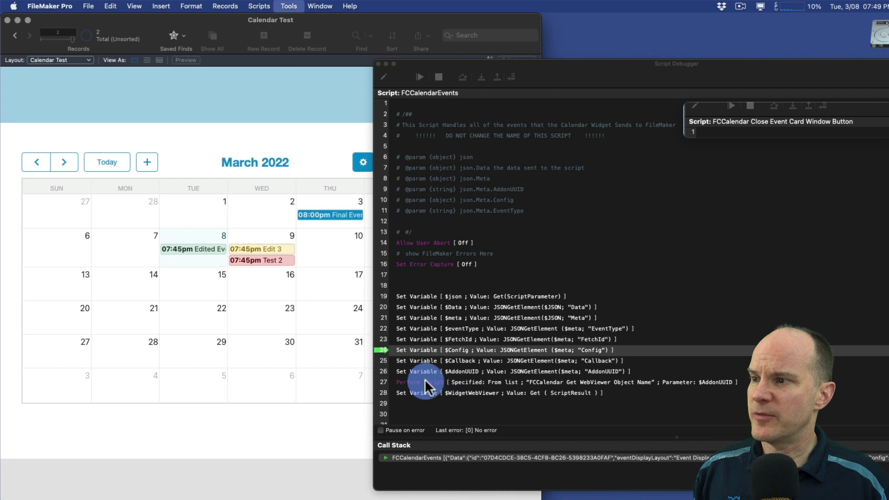
{"action": "key", "text": "F5"}
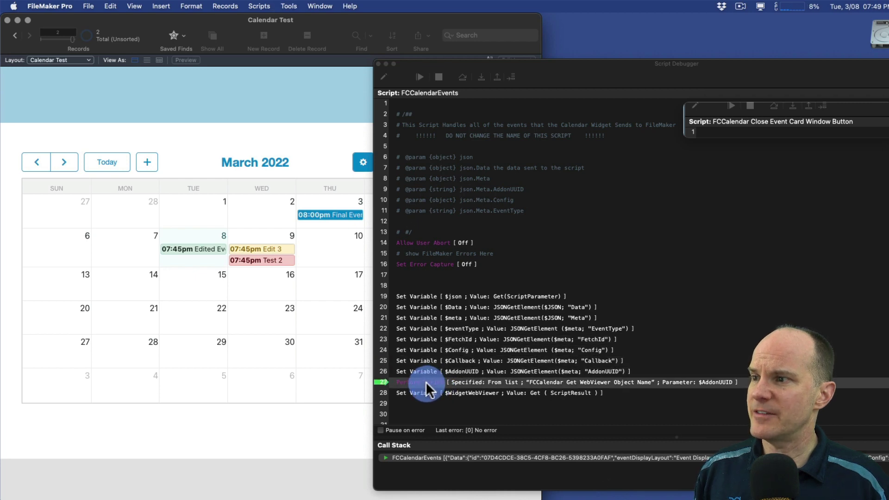
- Step into FCCalendar Get WebViewer Object Name and through its steps until execution returns to FCCalendarEvents
{"action": "key", "text": "F6"}
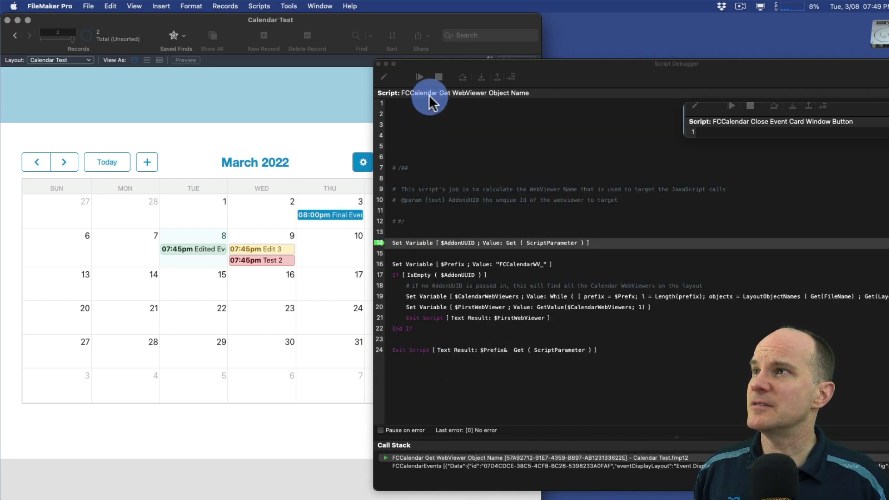
{"action": "key", "text": "F5"}
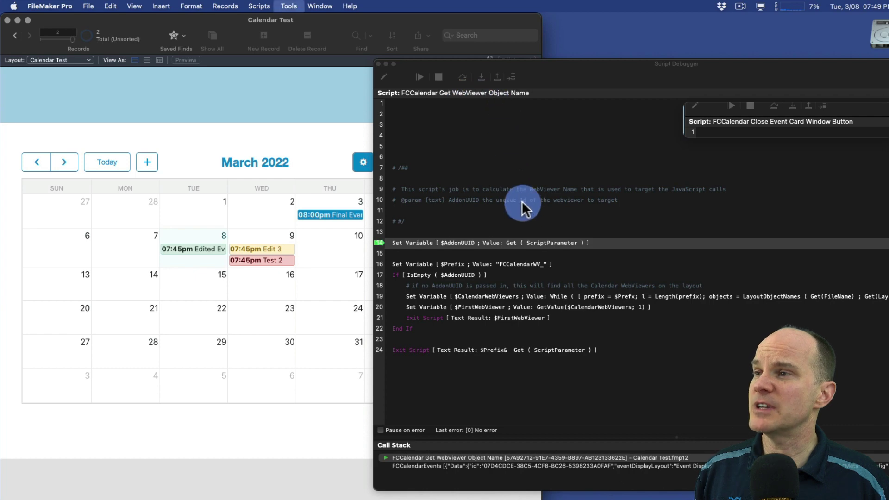
{"action": "key", "text": "F5"}
{"action": "key", "text": "F5"}
{"action": "key", "text": "F5"}
{"action": "key", "text": "F5"}
{"action": "key", "text": "F5"}
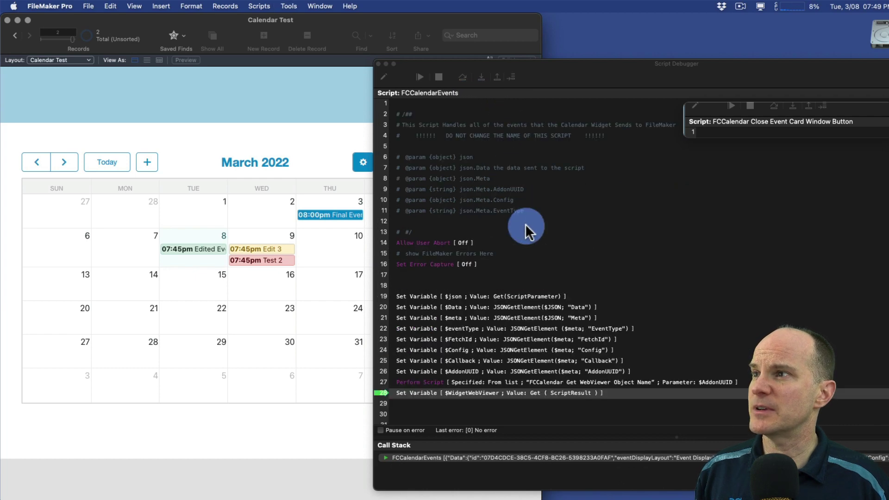
- Step through the EventClick branch of FCCalendarEvents, past the New Window step that opens the card and past Enter Find Mode
{"action": "scroll", "coordinate": [515, 357], "scroll_direction": "down", "scroll_amount": 1}
{"action": "key", "text": "F5"}
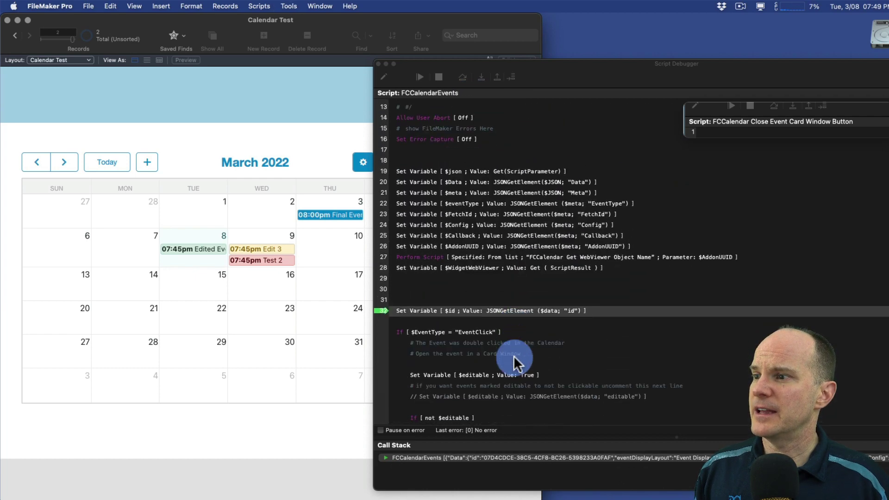
{"action": "scroll", "coordinate": [514, 362], "scroll_direction": "down", "scroll_amount": 4}
{"action": "key", "text": "F5"}
{"action": "key", "text": "F5"}
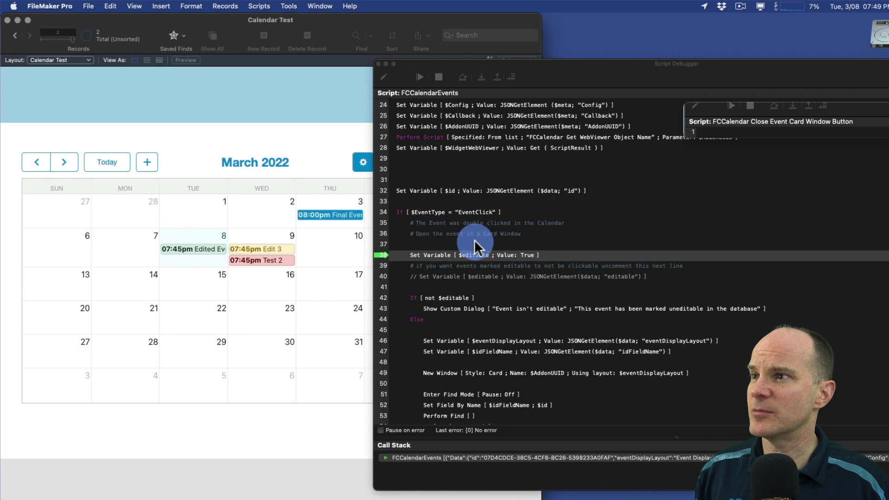
{"action": "key", "text": "F5"}
{"action": "key", "text": "F5"}
{"action": "key", "text": "F5"}
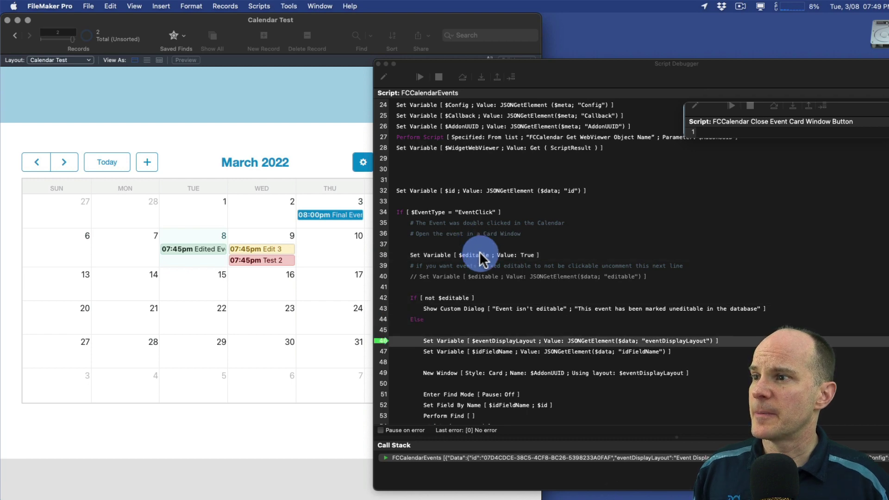
{"action": "key", "text": "F5"}
{"action": "key", "text": "F5"}
{"action": "key", "text": "F5"}
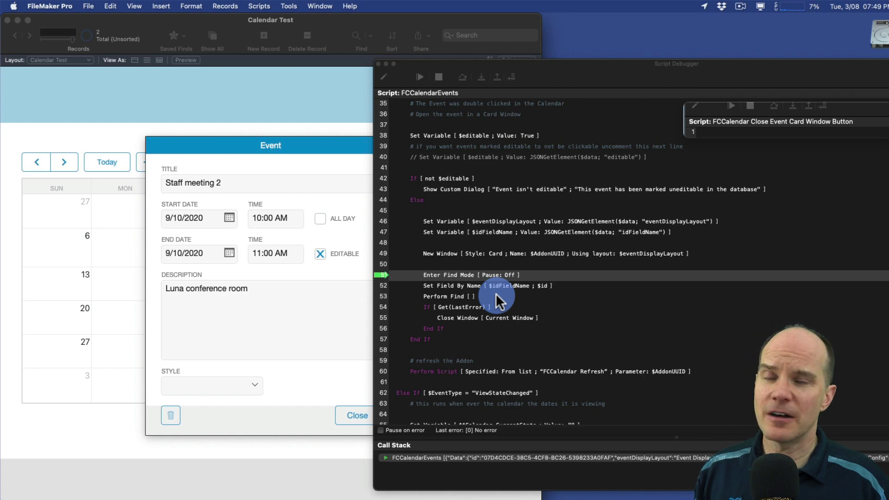
{"action": "key", "text": "F5"}
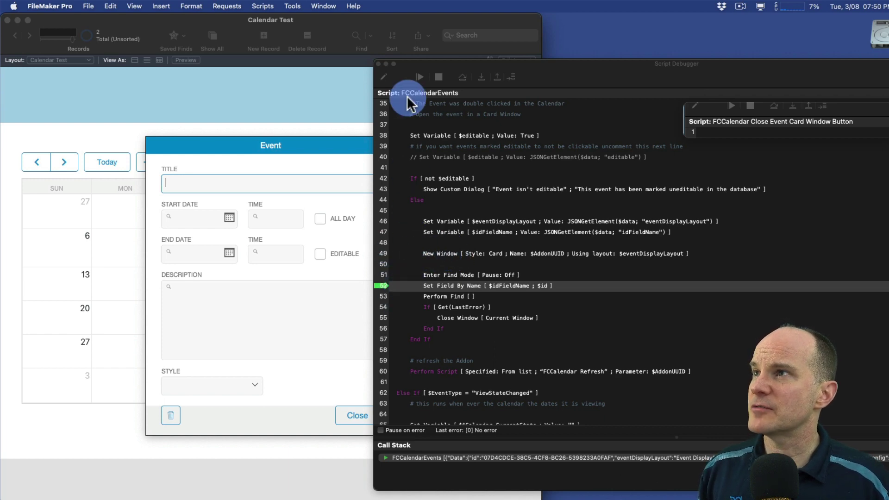
- Capture the script name FCCalendarEvents from the Script Debugger as a floating reference snippet
{"action": "key", "text": "super+shift+4"}
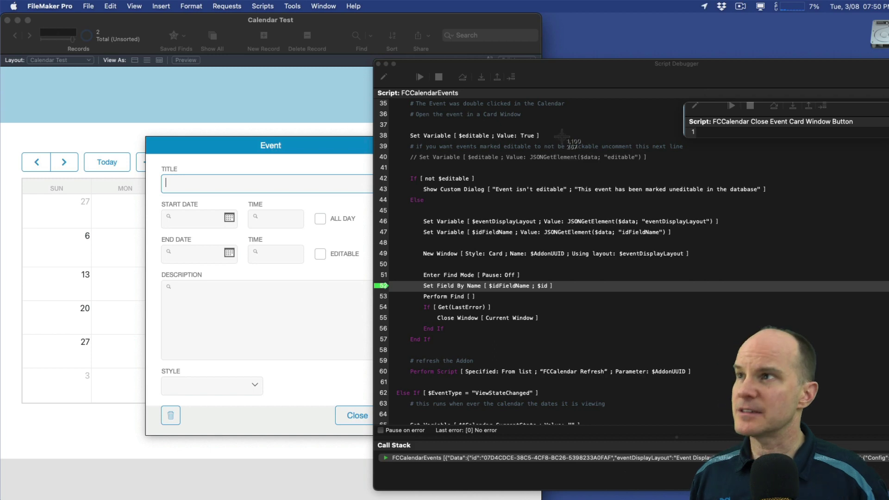
{"action": "left_click_drag", "start_coordinate": [422, 89], "coordinate": [489, 116]}
{"action": "left_click", "coordinate": [575, 139]}
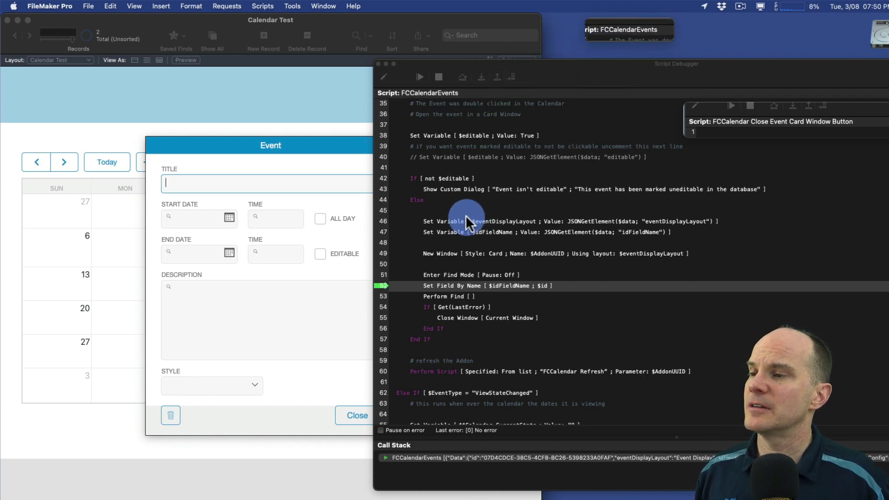
- Let the paused script run to its end, and close the Script Debugger and the event card
{"action": "left_click", "coordinate": [410, 77]}
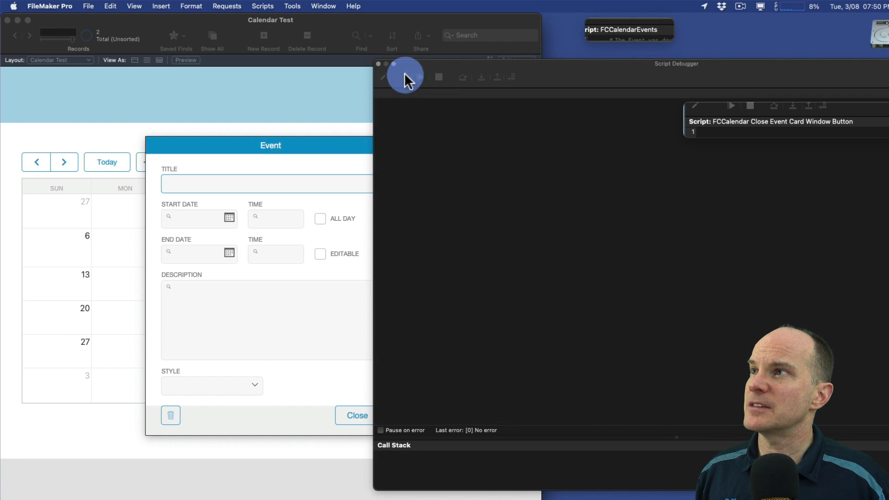
{"action": "left_click", "coordinate": [378, 63]}
{"action": "left_click", "coordinate": [388, 208]}
{"action": "left_click", "coordinate": [360, 416]}
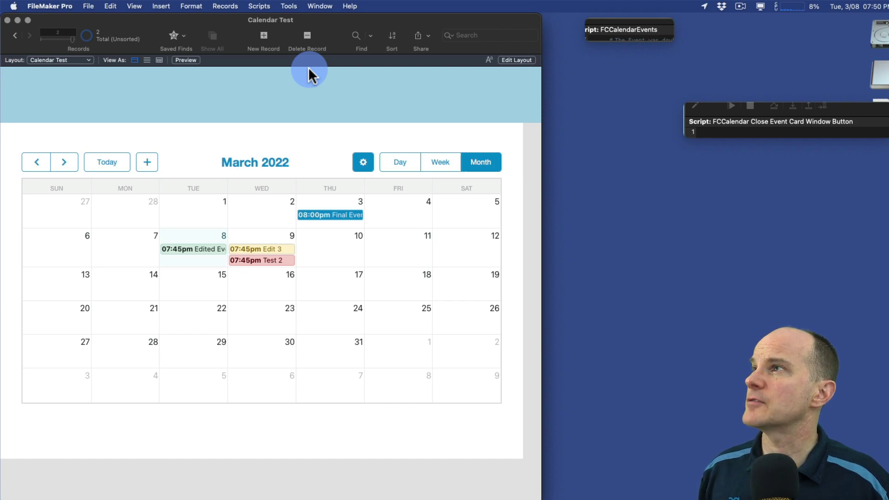
- Search the Script Workspace for "events", open the FCCalendarEvents script, and dismiss the floating snippets
{"action": "left_click", "coordinate": [277, 5]}
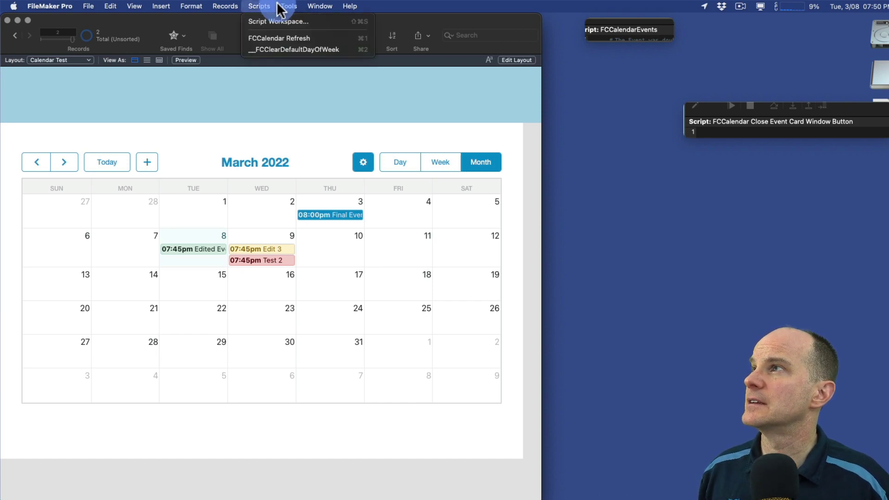
{"action": "left_click", "coordinate": [277, 21]}
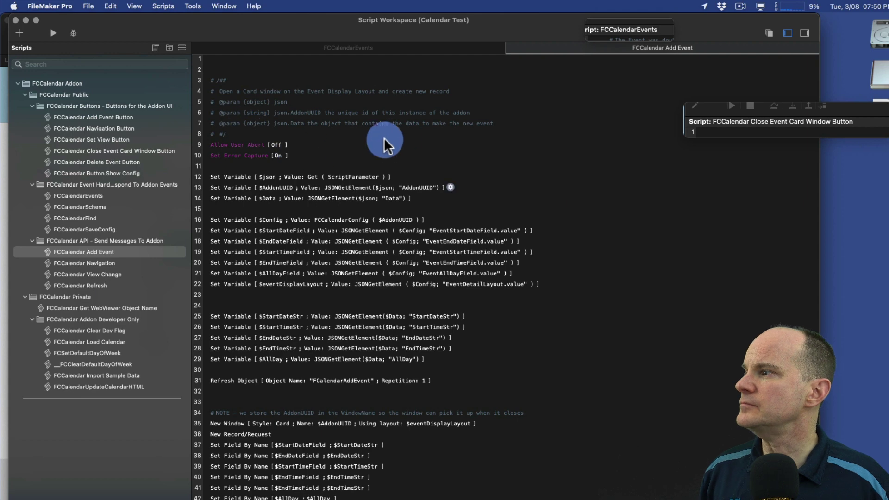
{"action": "left_click_drag", "start_coordinate": [596, 37], "coordinate": [255, 294]}
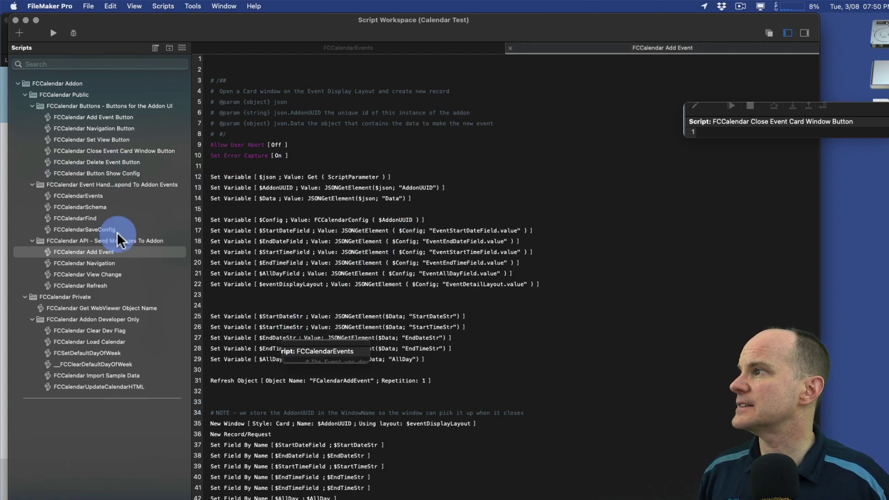
{"action": "left_click", "coordinate": [109, 118]}
{"action": "left_click", "coordinate": [98, 64]}
{"action": "type", "text": "events"}
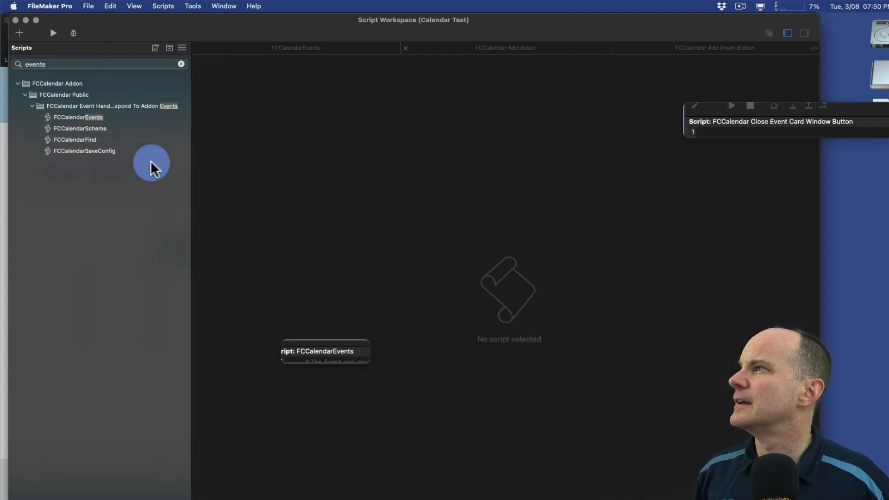
{"action": "left_click_drag", "start_coordinate": [288, 345], "coordinate": [98, 192]}
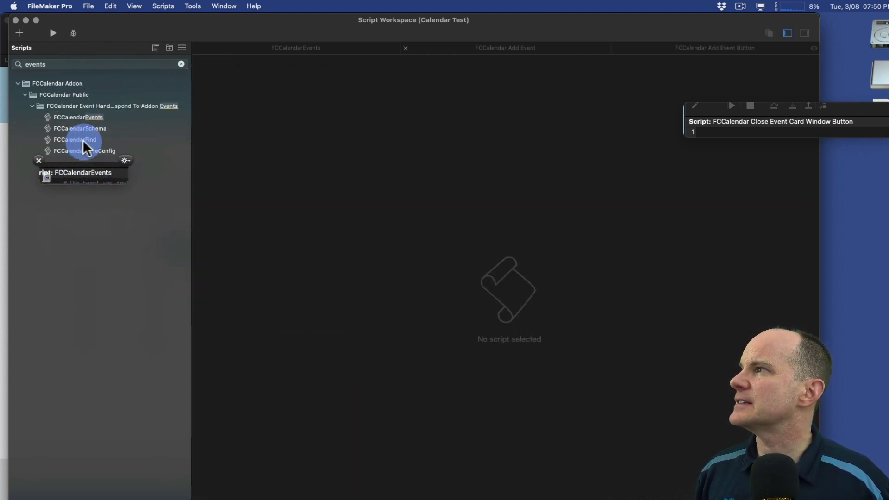
{"action": "left_click", "coordinate": [88, 117]}
{"action": "left_click", "coordinate": [589, 177]}
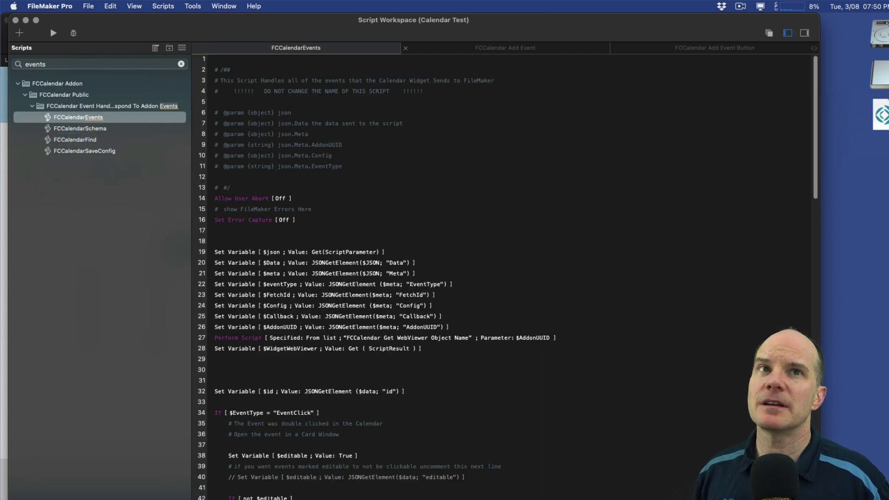
- Enable the Close window option for the New Window card step in the EventClick branch of FCCalendarEvents
{"action": "left_click", "coordinate": [487, 262]}
{"action": "scroll", "coordinate": [463, 278], "scroll_direction": "down", "scroll_amount": 5}
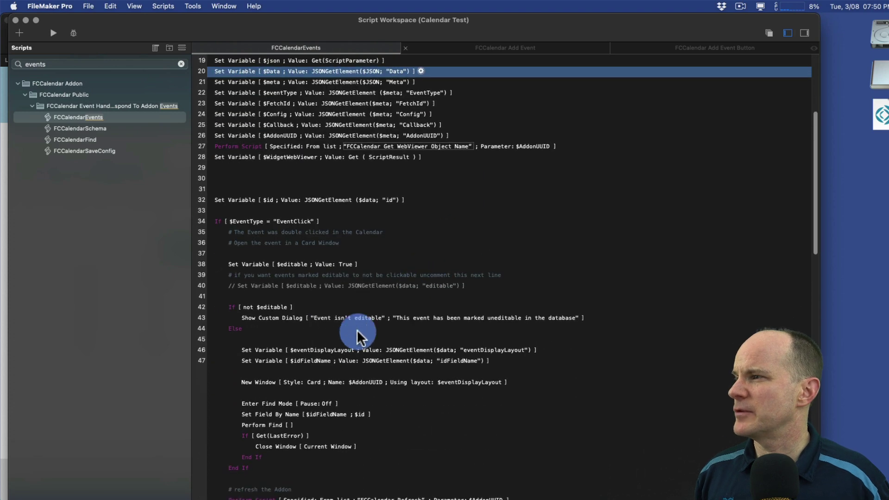
{"action": "left_click", "coordinate": [240, 392]}
{"action": "left_click", "coordinate": [217, 371]}
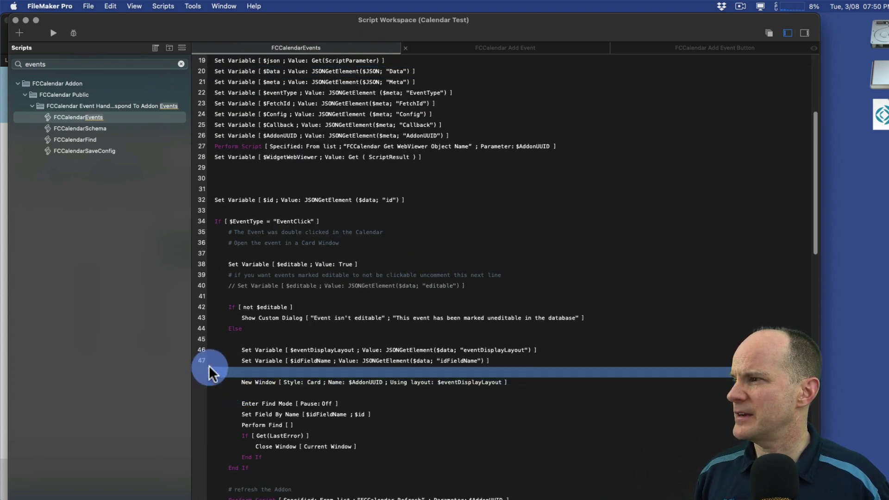
{"action": "double_click", "coordinate": [218, 381]}
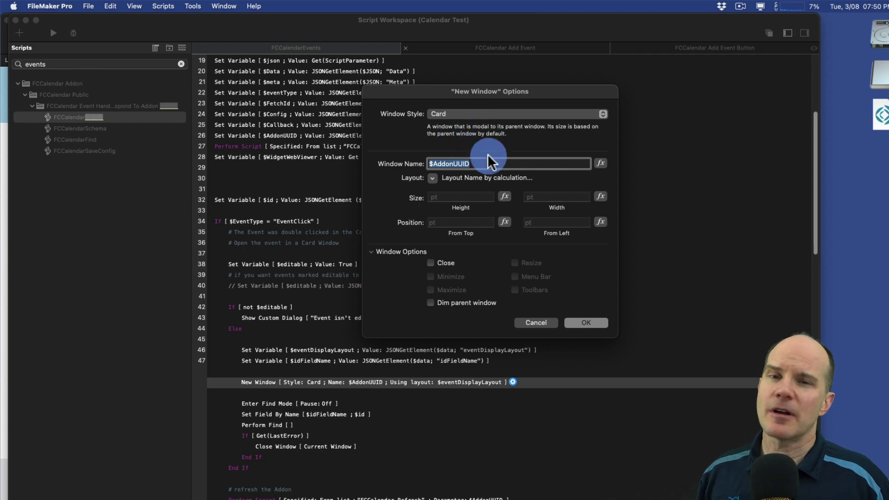
{"action": "left_click", "coordinate": [438, 268]}
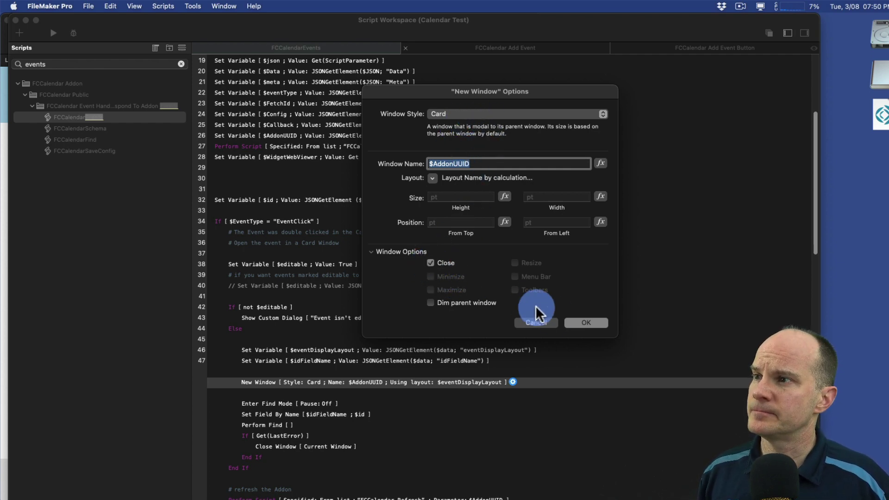
{"action": "left_click", "coordinate": [591, 323]}
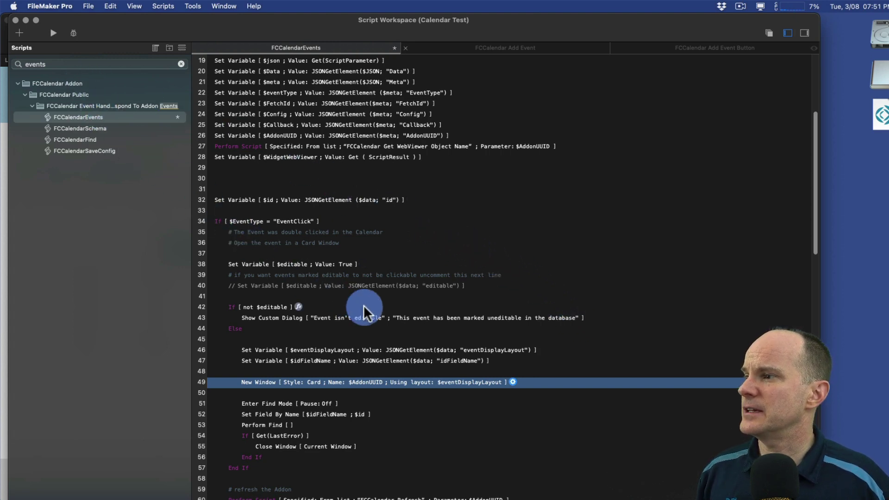
- Save the changes to the FCCalendarEvents script and close the Script Workspace
{"action": "scroll", "coordinate": [417, 301], "scroll_direction": "down", "scroll_amount": 2}
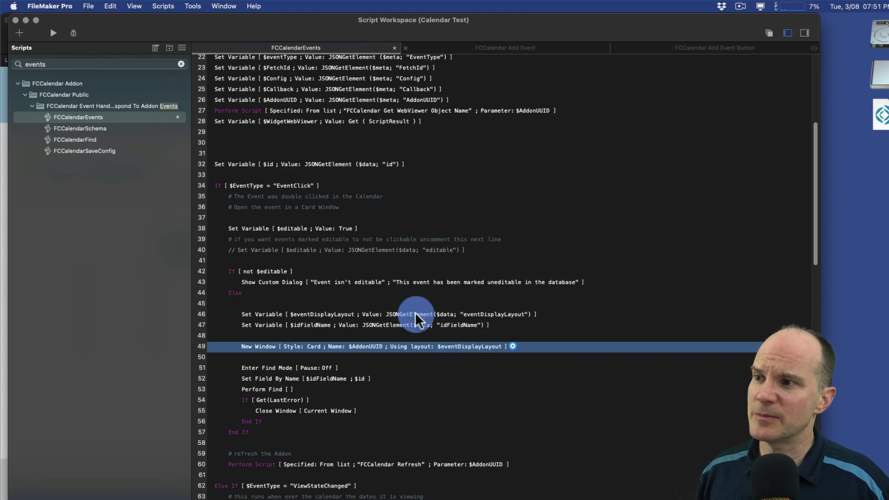
{"action": "left_click", "coordinate": [16, 20]}
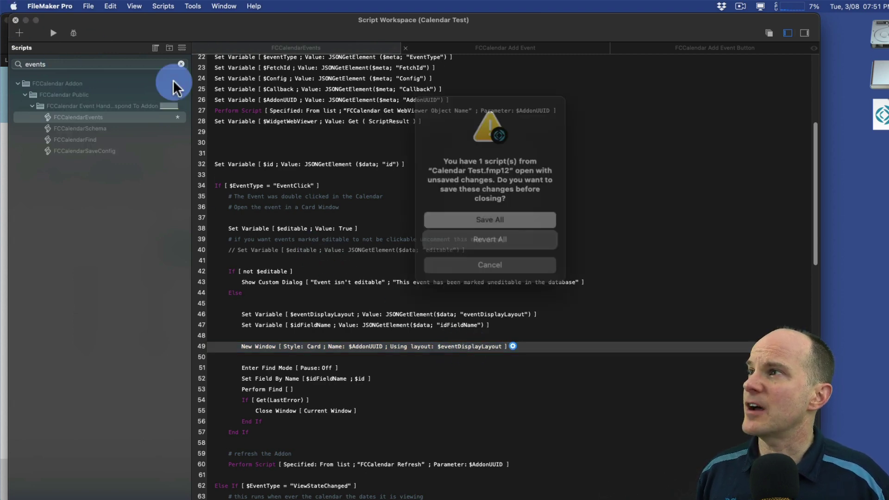
{"action": "left_click", "coordinate": [521, 221]}
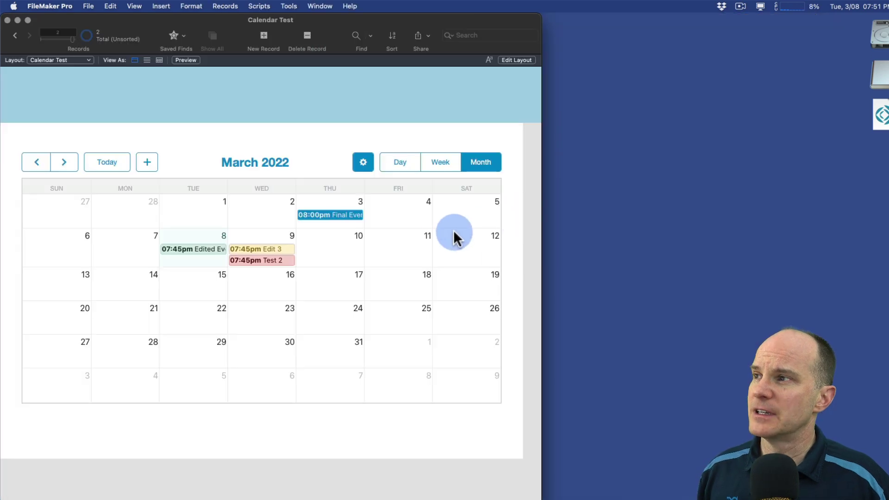
{"action": "key", "text": "super+shift+l"}
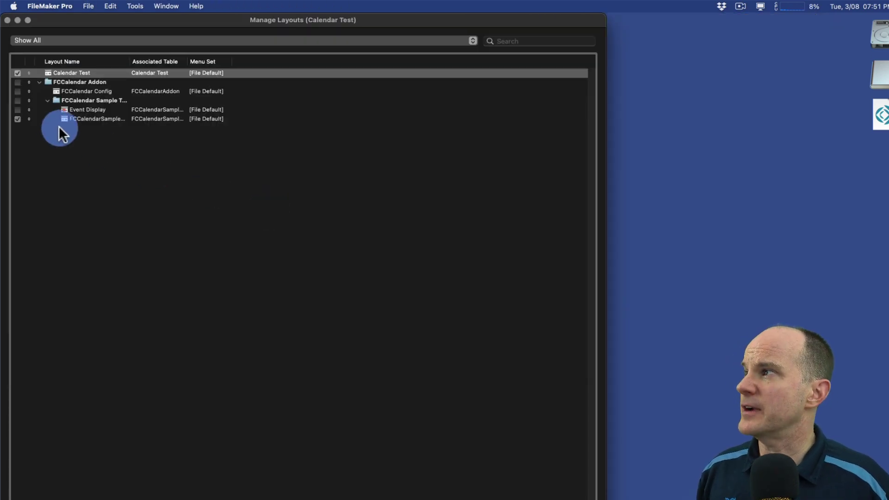
{"action": "left_click", "coordinate": [81, 110]}
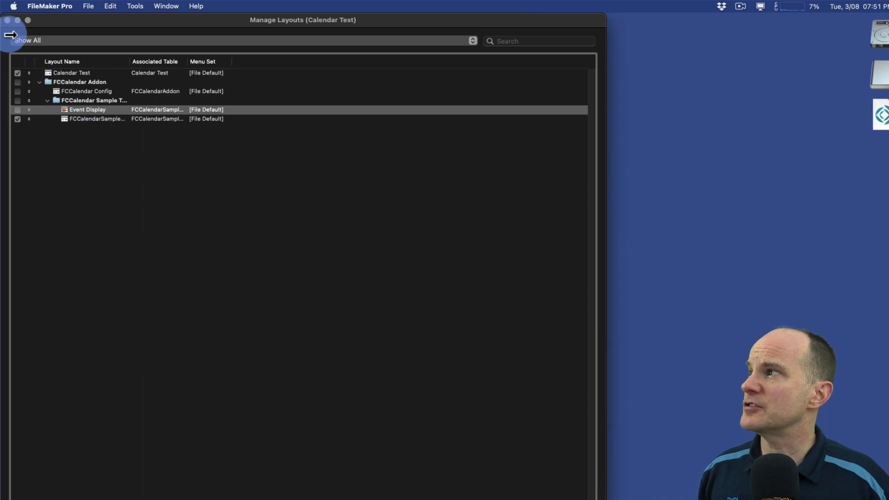
{"action": "left_click", "coordinate": [7, 20]}
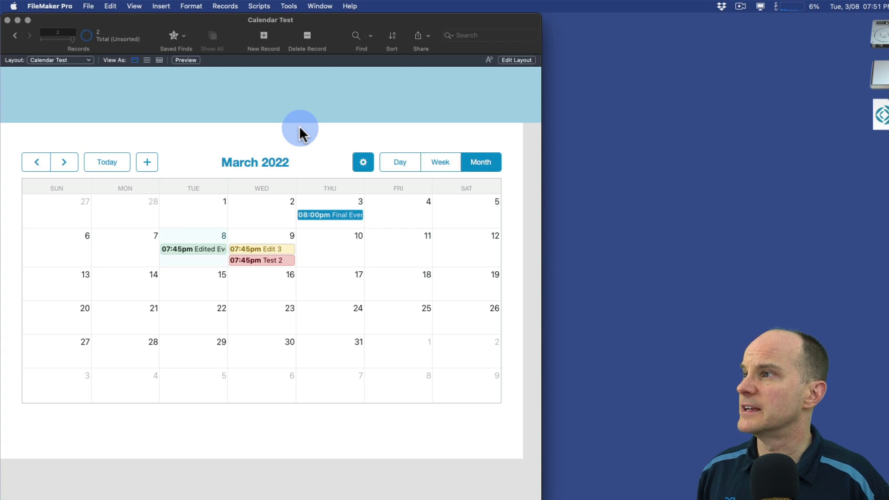
- Open the Event Display layout in its own window from the layout manager
{"action": "key", "text": "super+shift+l"}
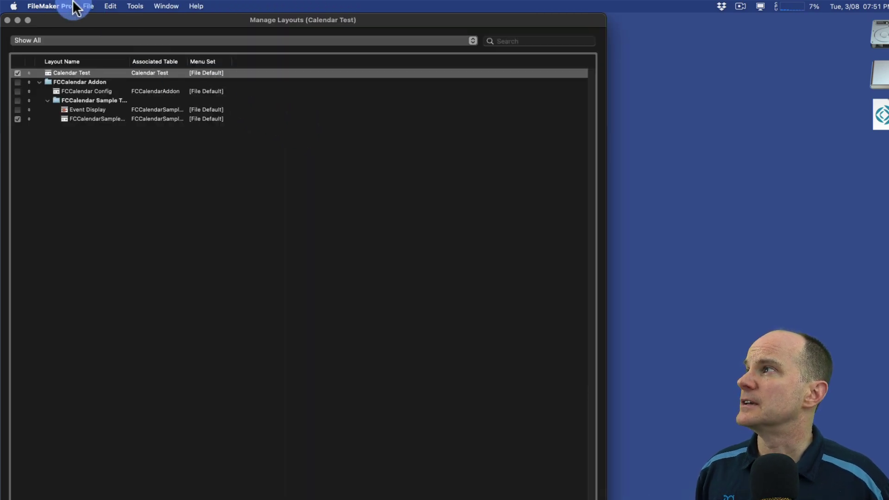
{"action": "left_click", "coordinate": [85, 6]}
{"action": "mouse_move", "coordinate": [105, 100]}
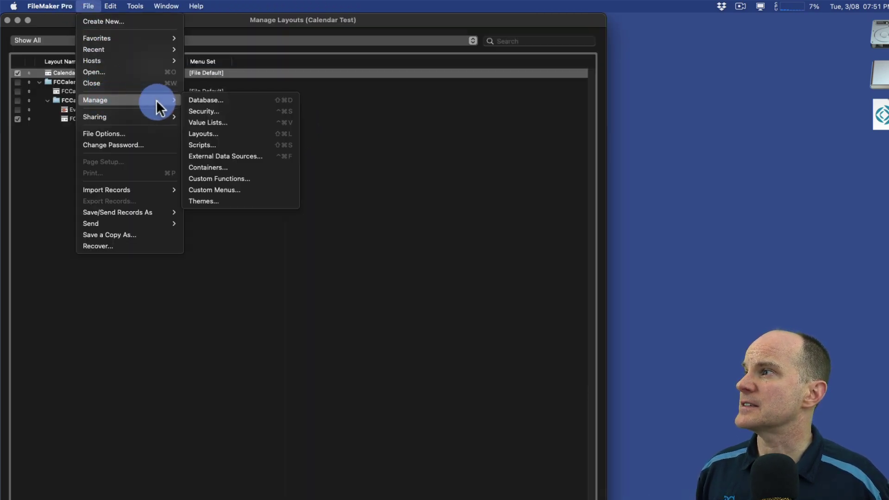
{"action": "left_click", "coordinate": [336, 124]}
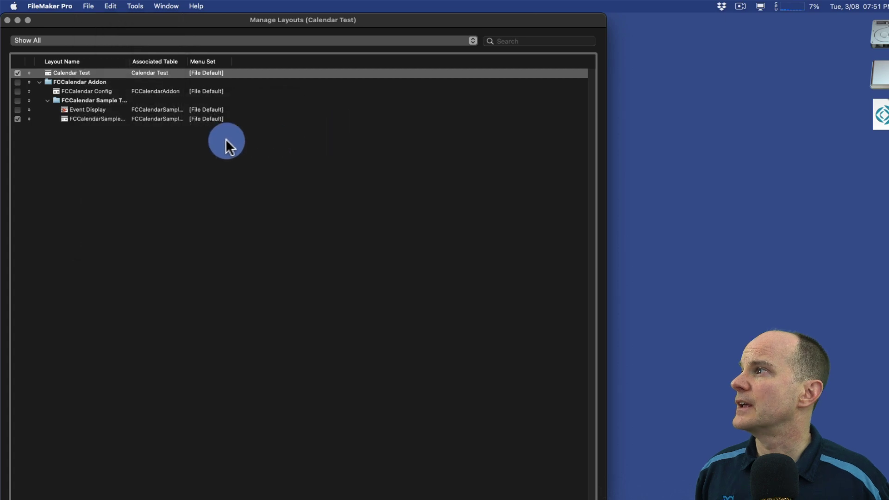
{"action": "left_click", "coordinate": [85, 109]}
{"action": "left_click", "coordinate": [477, 494]}
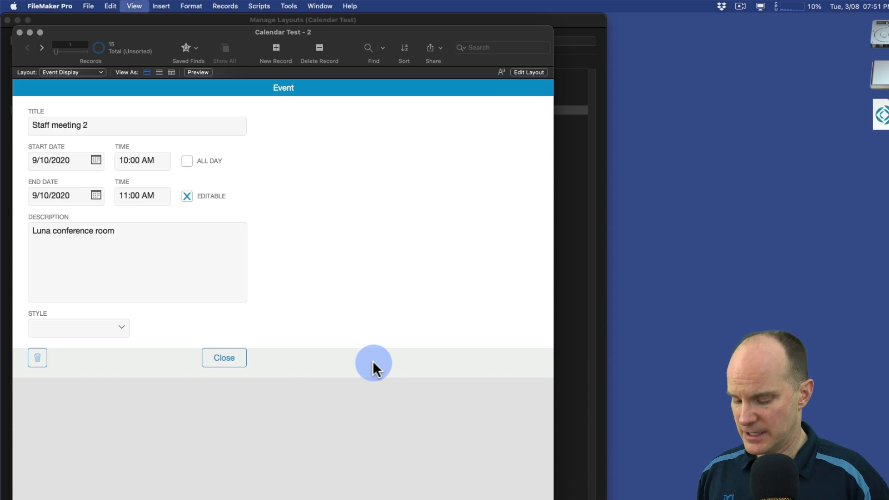
- Delete the Close button from the Event Display layout's footer, return to Browse mode, and close the layout windows
{"action": "key", "text": "super+l"}
{"action": "left_click", "coordinate": [443, 356]}
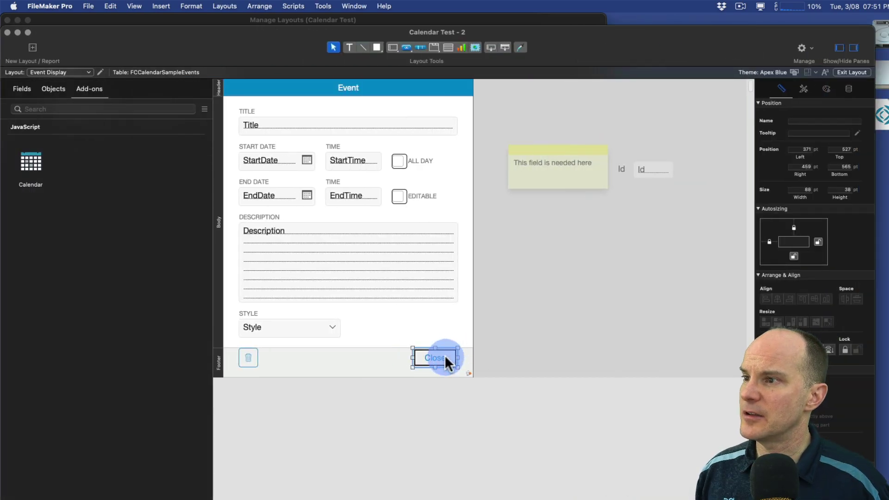
{"action": "double_click", "coordinate": [442, 356]}
{"action": "left_click", "coordinate": [431, 382]}
{"action": "left_click", "coordinate": [430, 358]}
{"action": "key", "text": "Delete"}
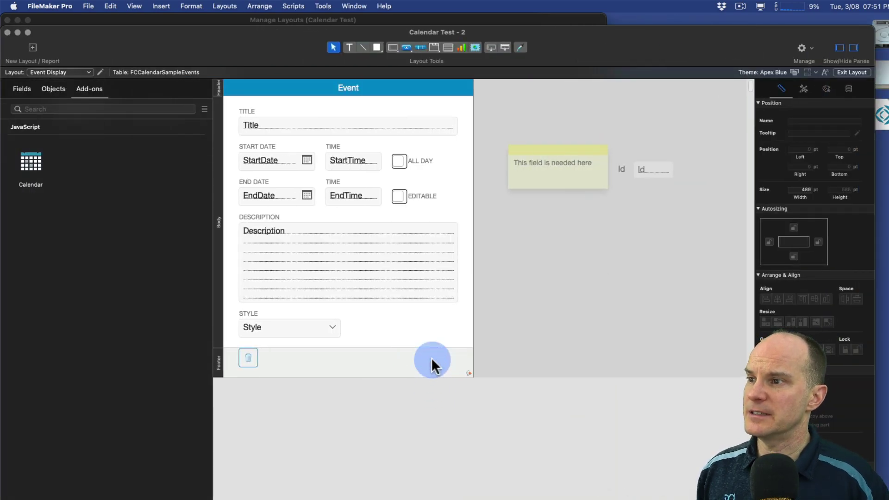
{"action": "key", "text": "super+b"}
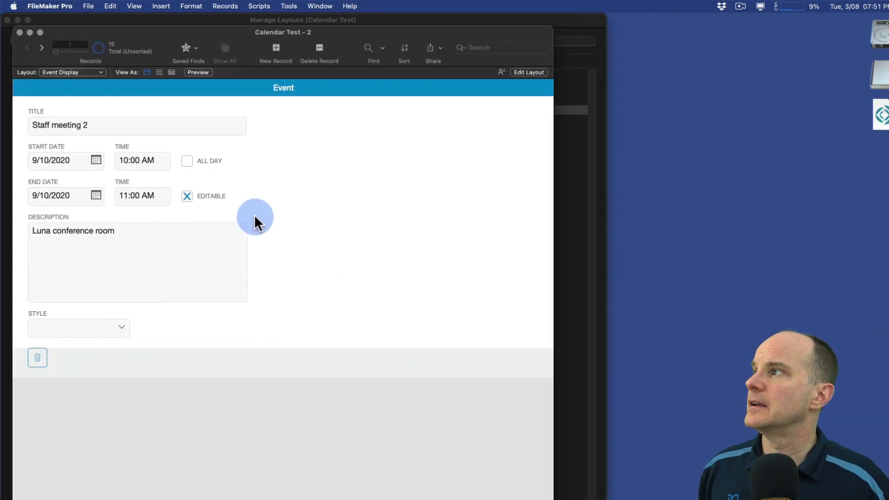
{"action": "left_click", "coordinate": [20, 32]}
{"action": "key", "text": "super+w"}
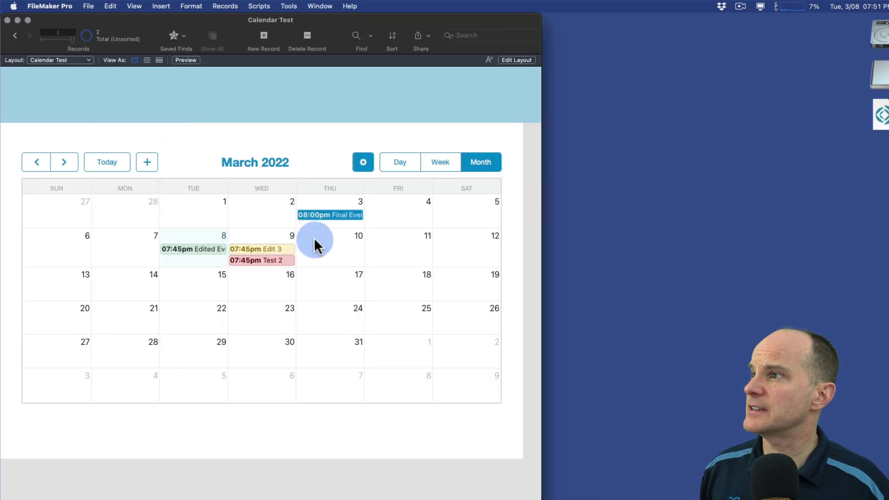
- Rename the Test 2 event on March 9 to "Test Changed" and close its card with the corner X
{"action": "left_click", "coordinate": [280, 262]}
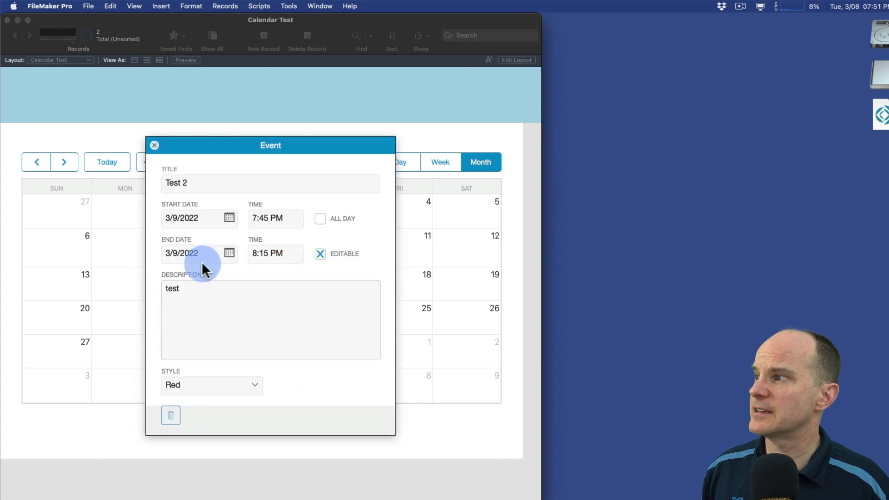
{"action": "double_click", "coordinate": [201, 182]}
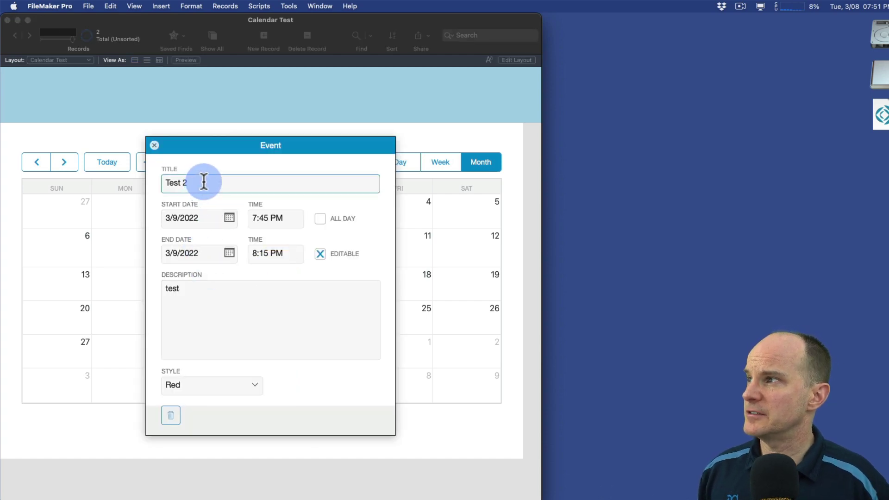
{"action": "type", "text": "Changed"}
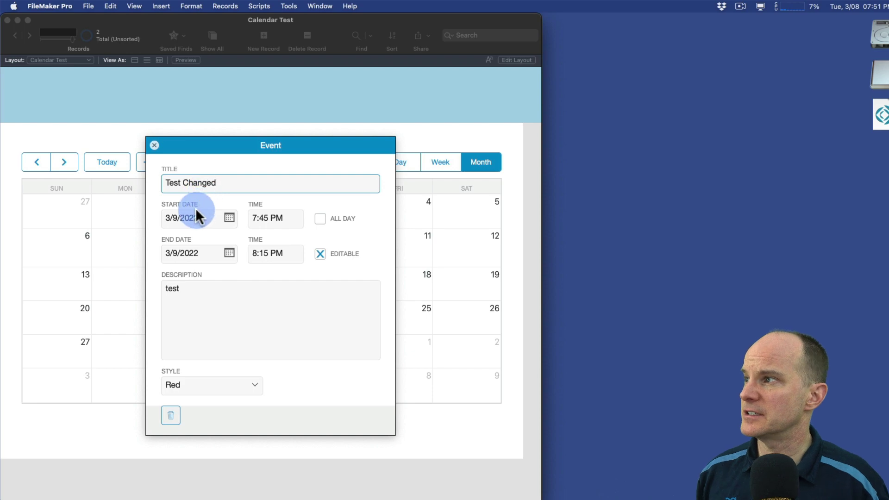
{"action": "left_click", "coordinate": [154, 146]}
{"action": "left_click", "coordinate": [206, 214]}
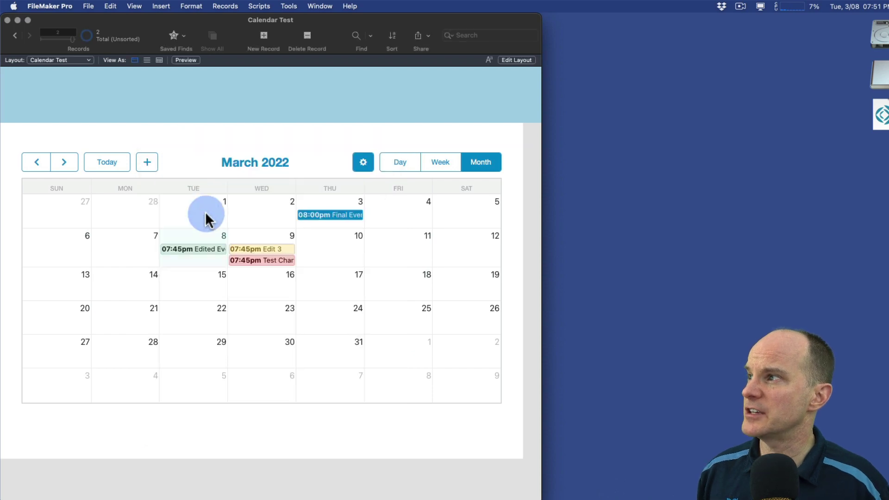
- Reopen the Test Changed event and start its Delete Event action with the Script Debugger on
{"action": "left_click", "coordinate": [275, 261]}
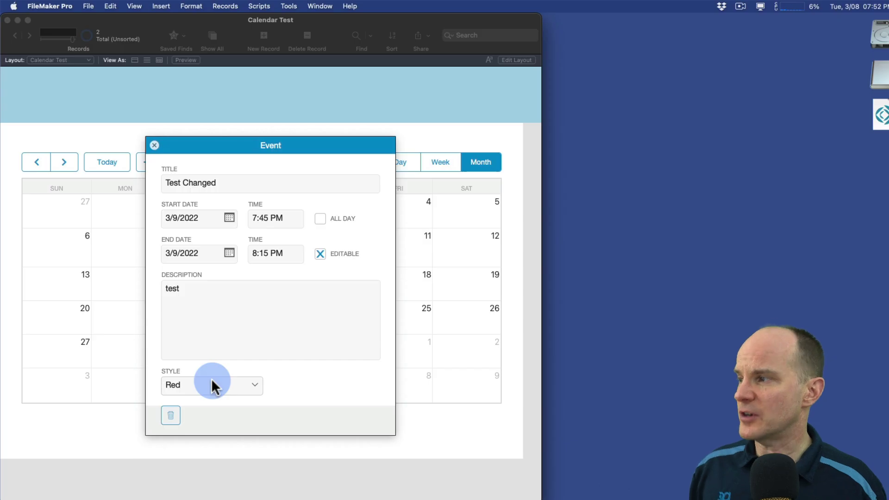
{"action": "left_click", "coordinate": [180, 418]}
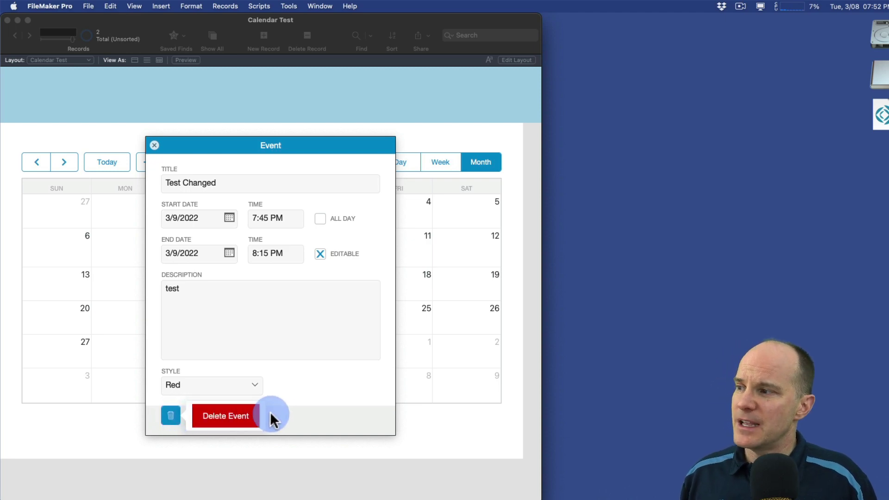
{"action": "left_click", "coordinate": [170, 417]}
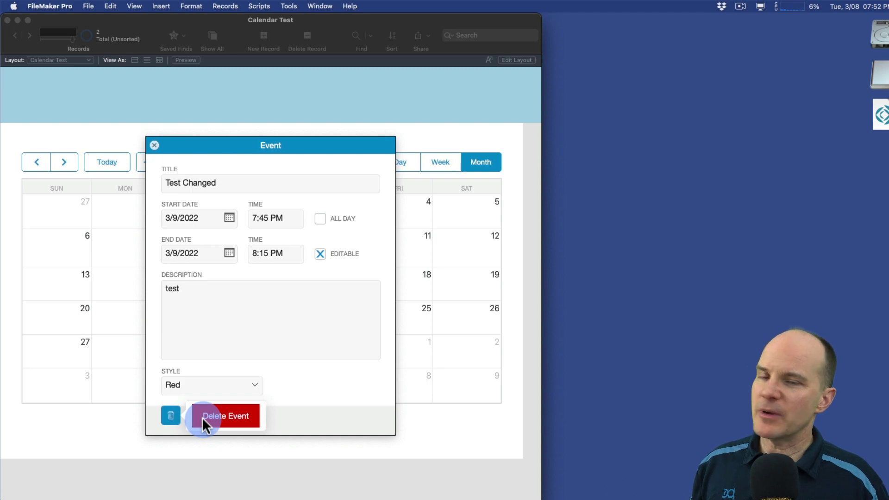
{"action": "left_click", "coordinate": [297, 6]}
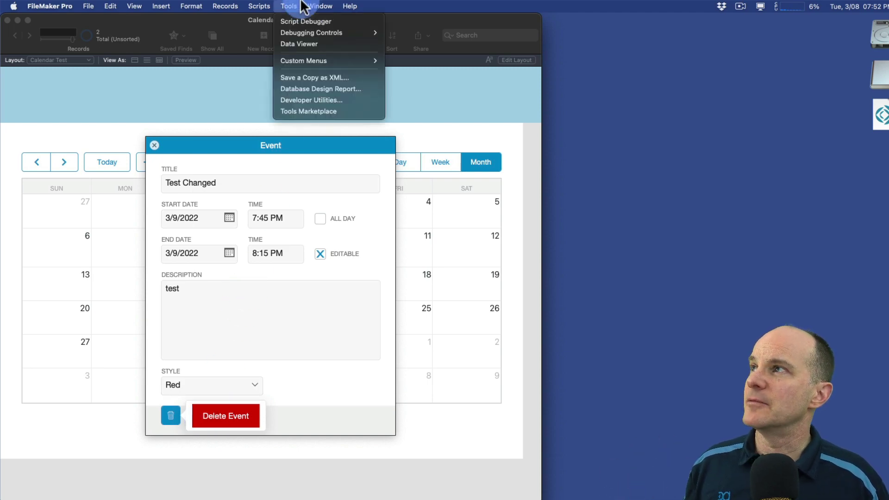
{"action": "left_click", "coordinate": [299, 21]}
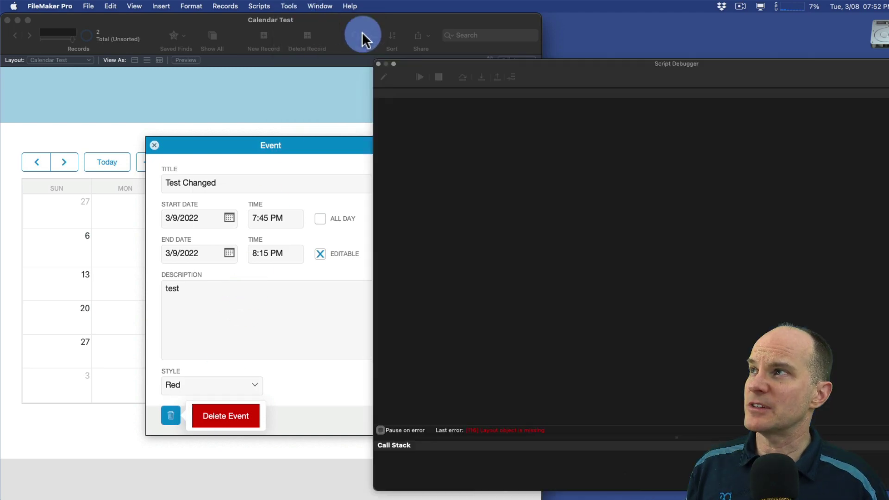
{"action": "left_click", "coordinate": [229, 422]}
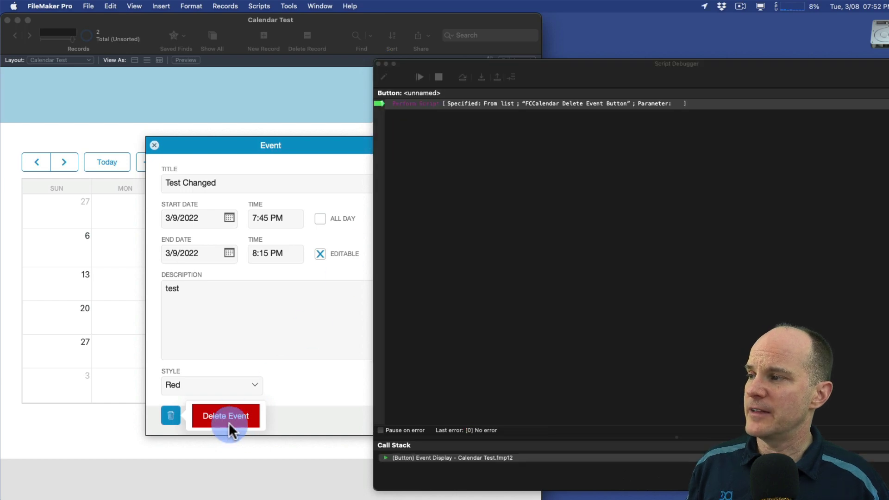
- Step into the FCCalendar Delete Event Button script and execute its variable, delete record and commit steps
{"action": "key", "text": "F6"}
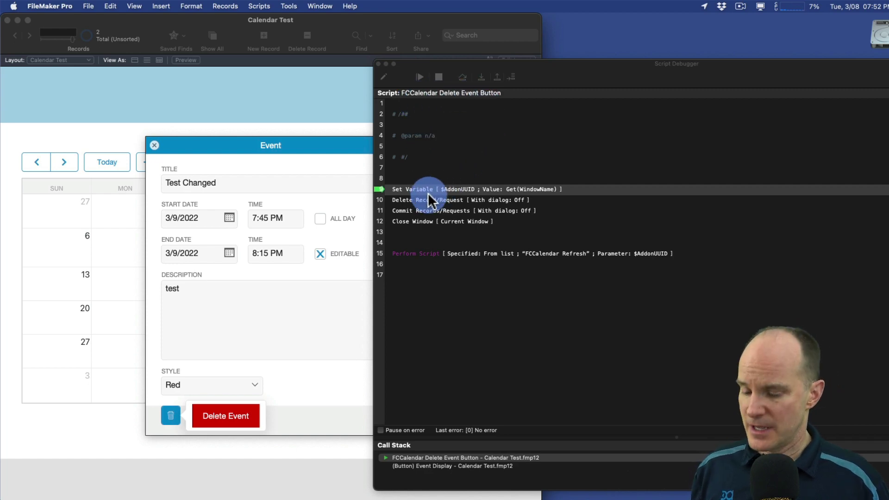
{"action": "key", "text": "F5"}
{"action": "key", "text": "F5"}
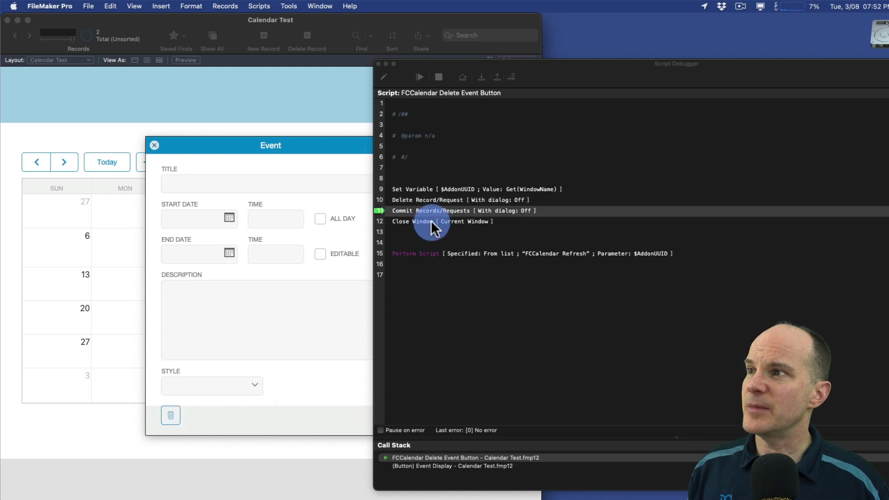
{"action": "key", "text": "F5"}
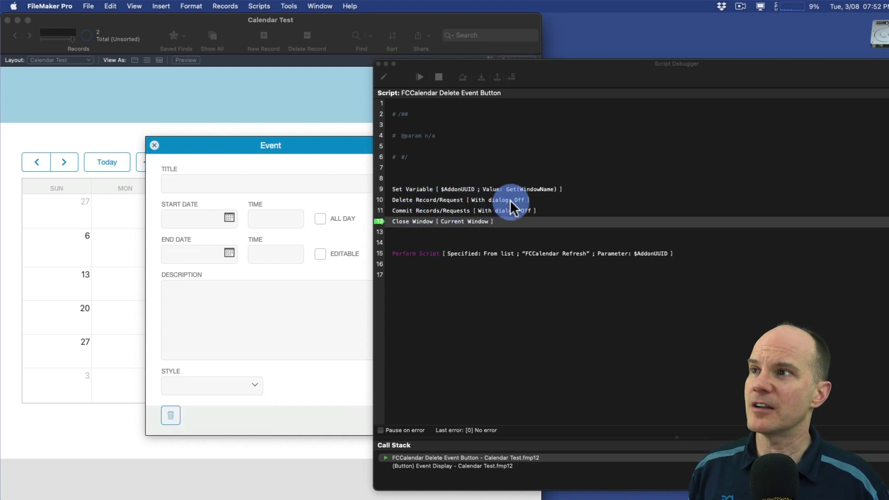
- Step through the Close Window step and the OnLayoutExit script it triggers, finish the deletion script, and close the Script Debugger
{"action": "key", "text": "F6"}
{"action": "key", "text": "F6"}
{"action": "key", "text": "F6"}
{"action": "key", "text": "F6"}
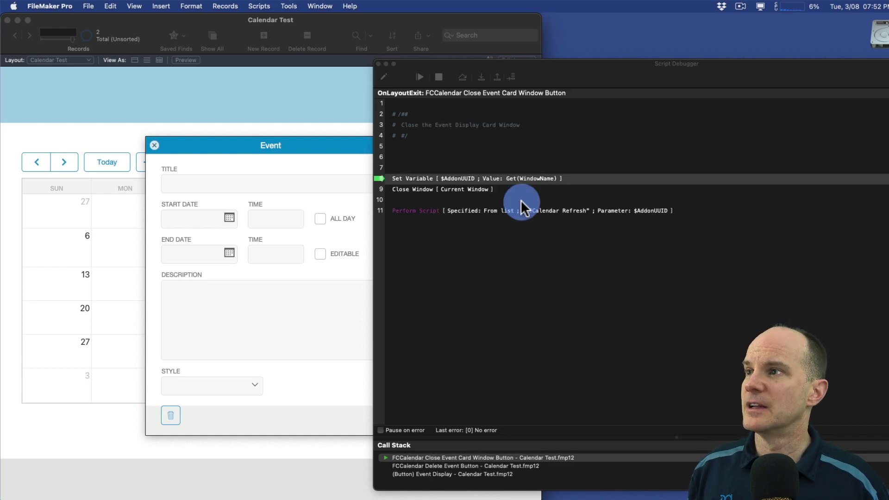
{"action": "key", "text": "F6"}
{"action": "key", "text": "F6"}
{"action": "key", "text": "F6"}
{"action": "key", "text": "F6"}
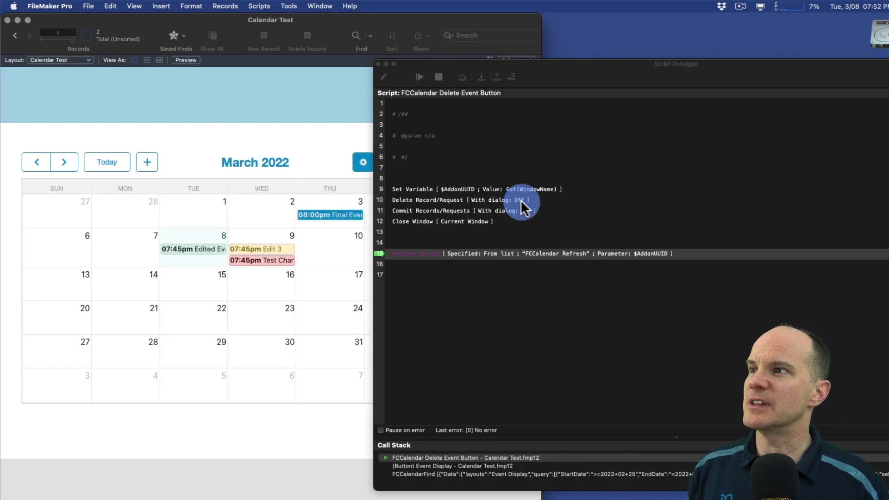
{"action": "key", "text": "F7"}
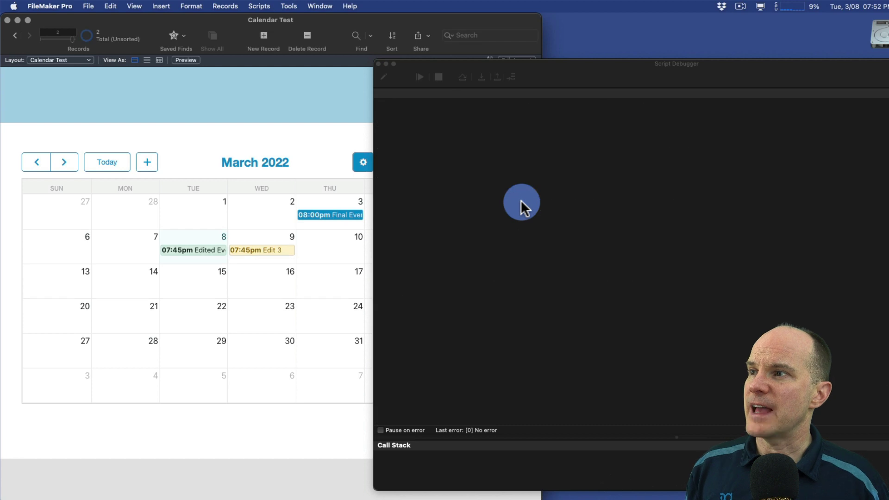
{"action": "left_click", "coordinate": [379, 65]}
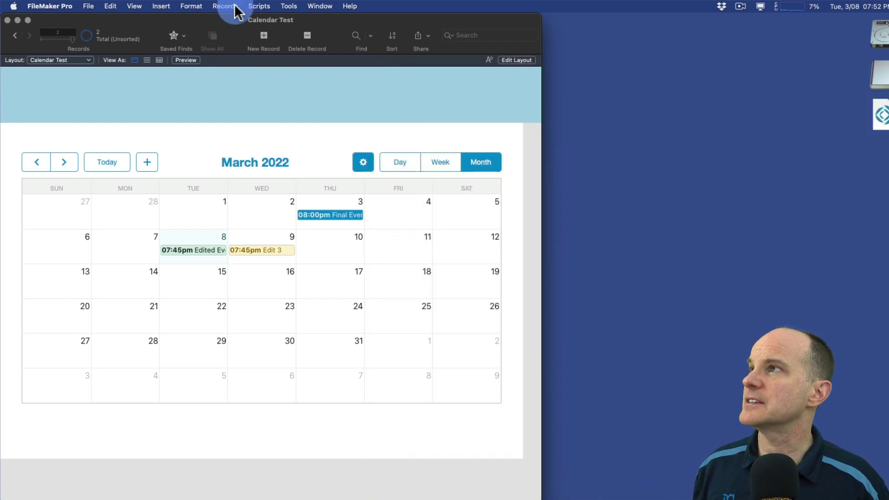
- Find the FCCalendar Delete Event Button script by searching for "del" and set its Delete Record/Request step to With dialog: On
{"action": "left_click", "coordinate": [256, 6]}
{"action": "left_click", "coordinate": [256, 16]}
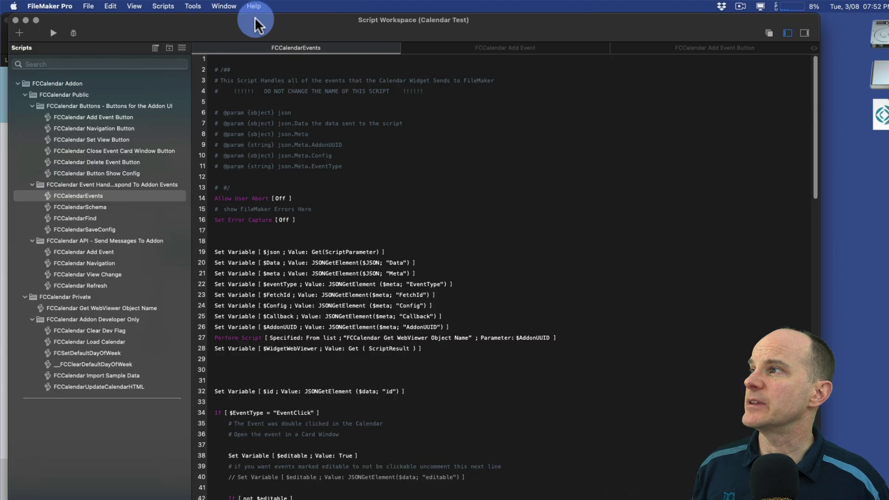
{"action": "left_click", "coordinate": [95, 64]}
{"action": "type", "text": "de"}
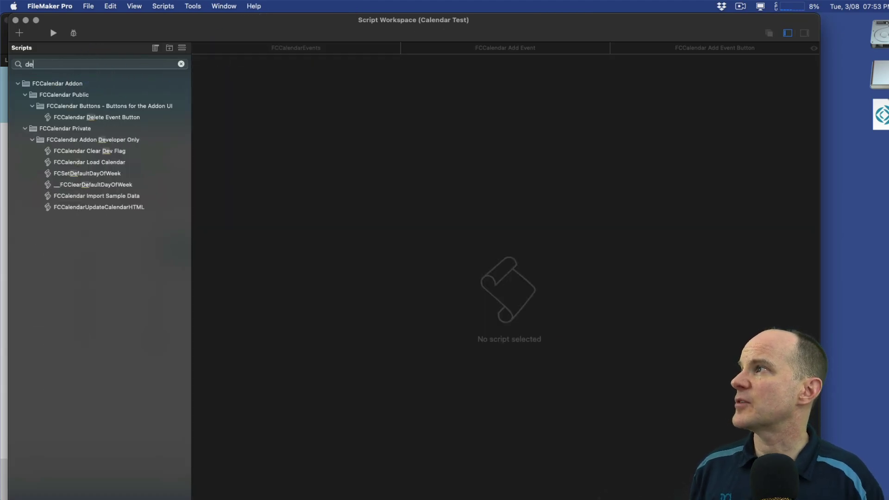
{"action": "type", "text": "l"}
{"action": "left_click", "coordinate": [71, 117]}
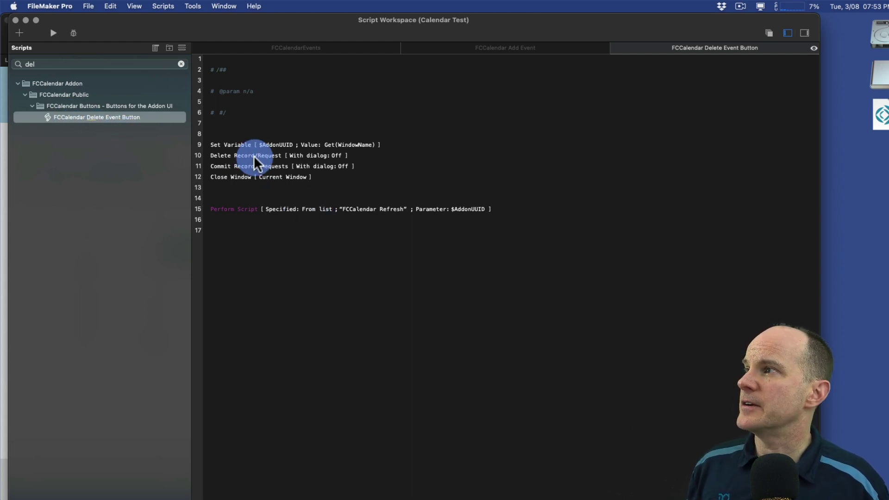
{"action": "left_click", "coordinate": [301, 156]}
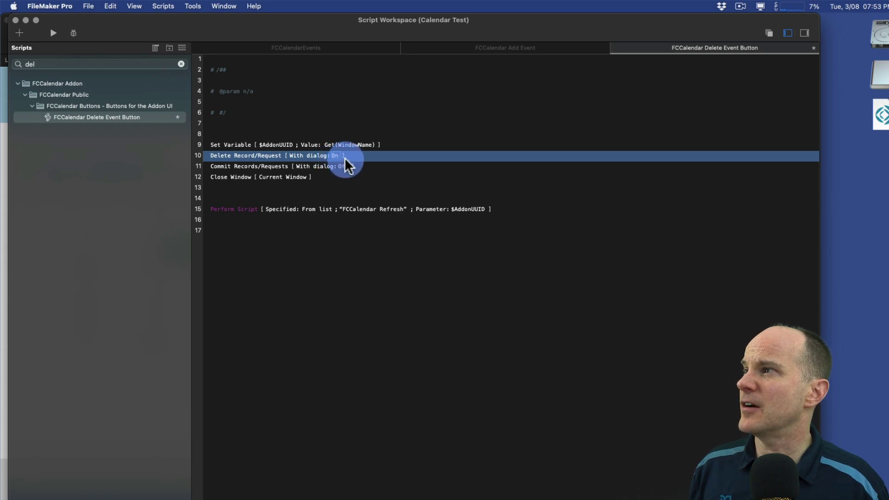
- Save and close the deletion script, and test Delete Event on Edit 3, cancelling the record deletion but continuing the script
{"action": "key", "text": "super+w"}
{"action": "left_click", "coordinate": [484, 216]}
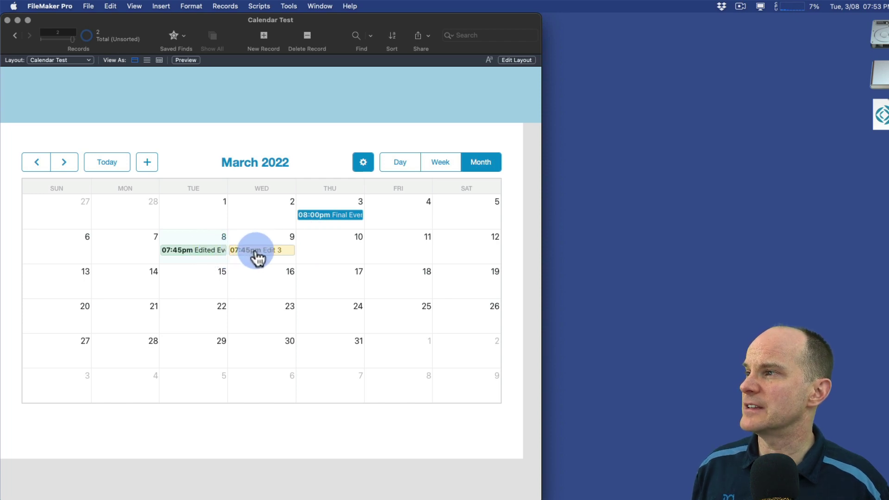
{"action": "left_click", "coordinate": [256, 257]}
{"action": "left_click", "coordinate": [170, 418]}
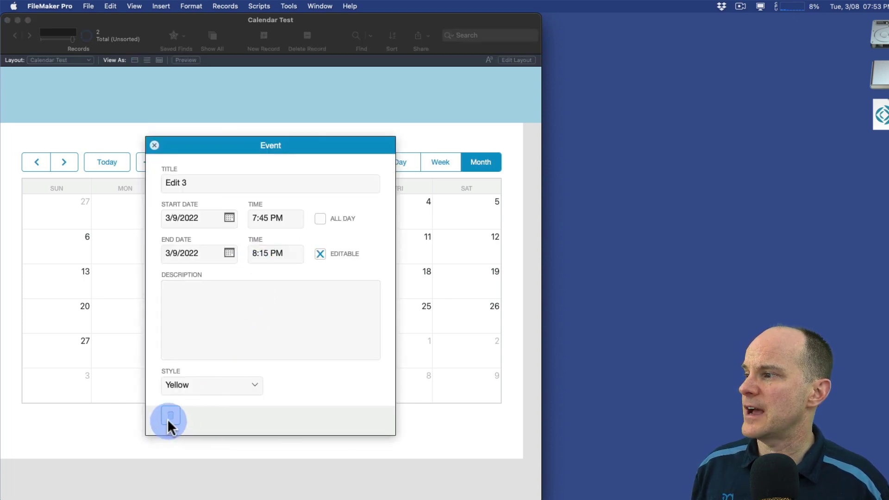
{"action": "left_click", "coordinate": [198, 420]}
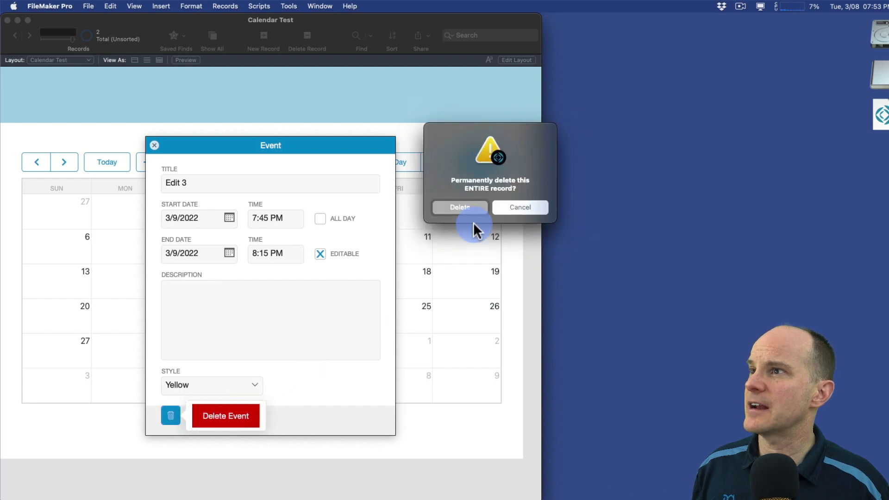
{"action": "left_click", "coordinate": [509, 211]}
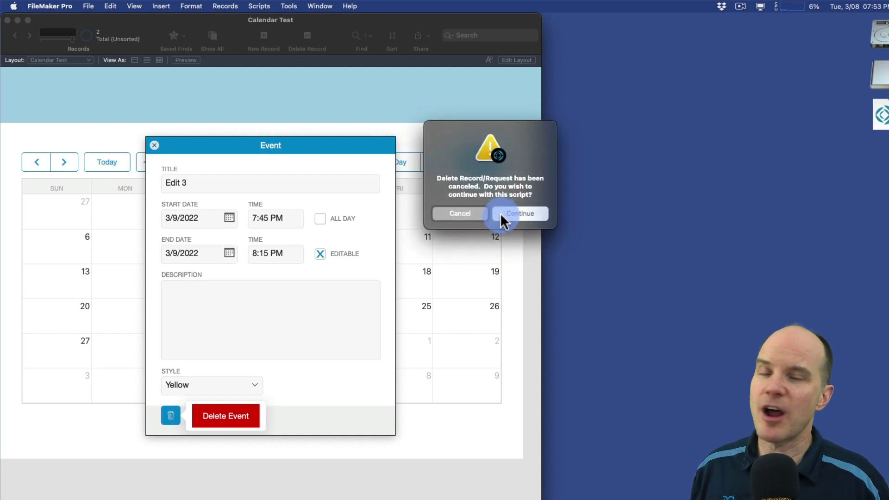
{"action": "left_click", "coordinate": [503, 215]}
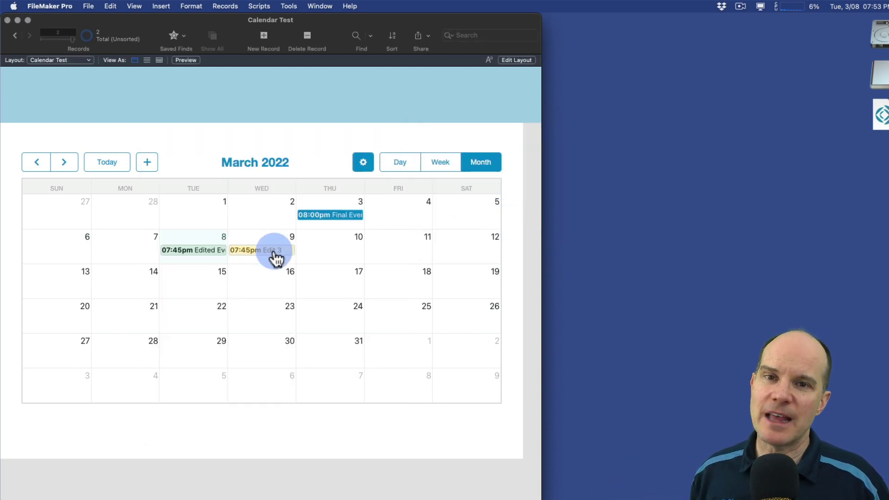
- Reopen the FCCalendar Delete Event Button script and examine its commit, Close Window and FCCalendar Refresh steps
{"action": "left_click", "coordinate": [237, 255]}
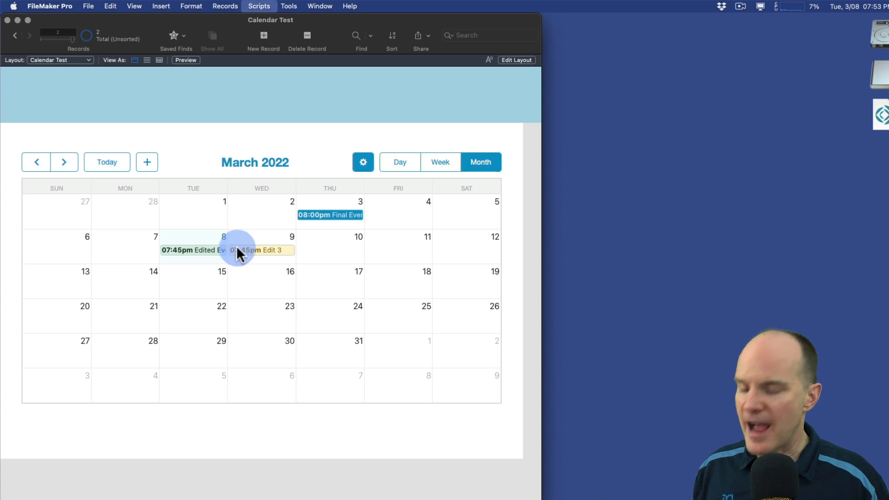
{"action": "key", "text": "super+shift+s"}
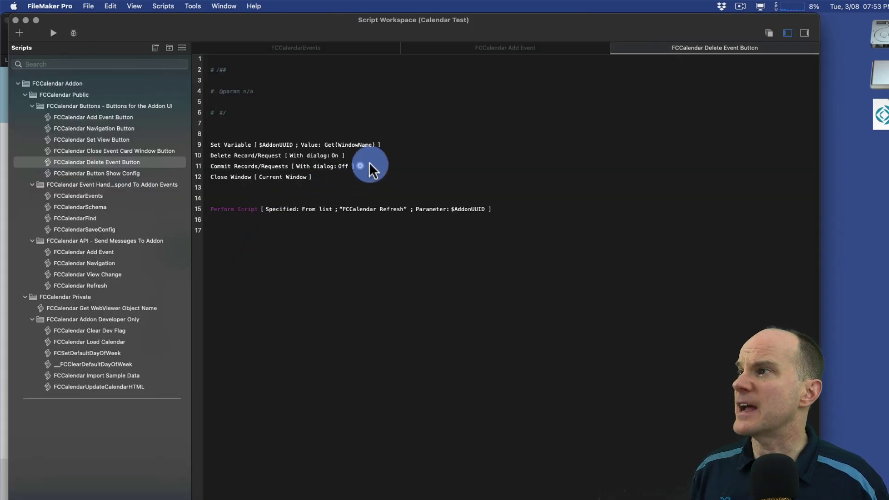
{"action": "left_click", "coordinate": [384, 157]}
{"action": "left_click", "coordinate": [367, 168]}
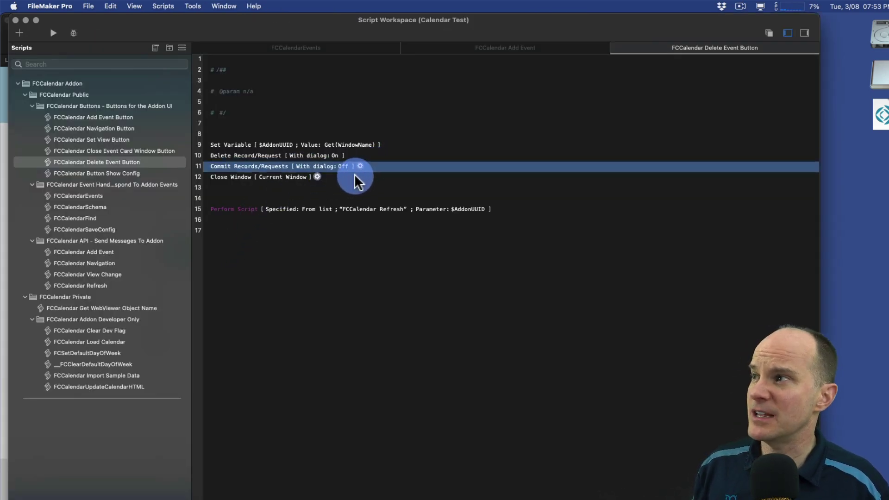
{"action": "left_click", "coordinate": [354, 175]}
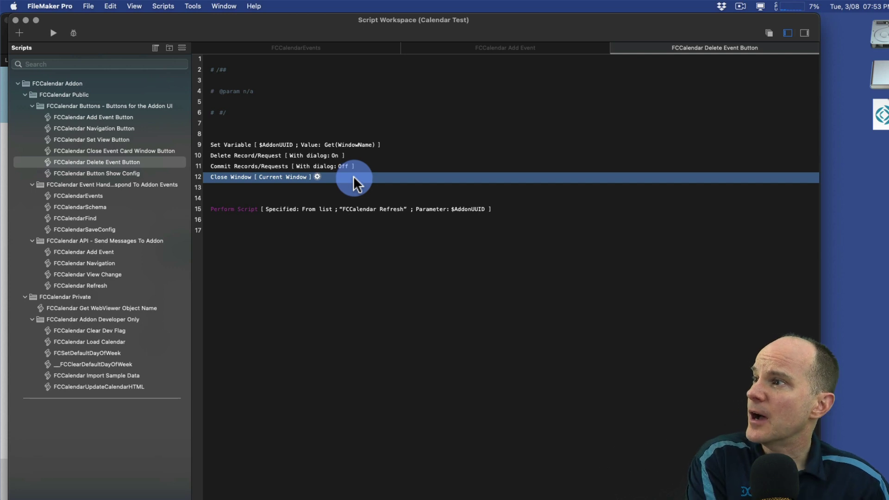
{"action": "left_click", "coordinate": [354, 209]}
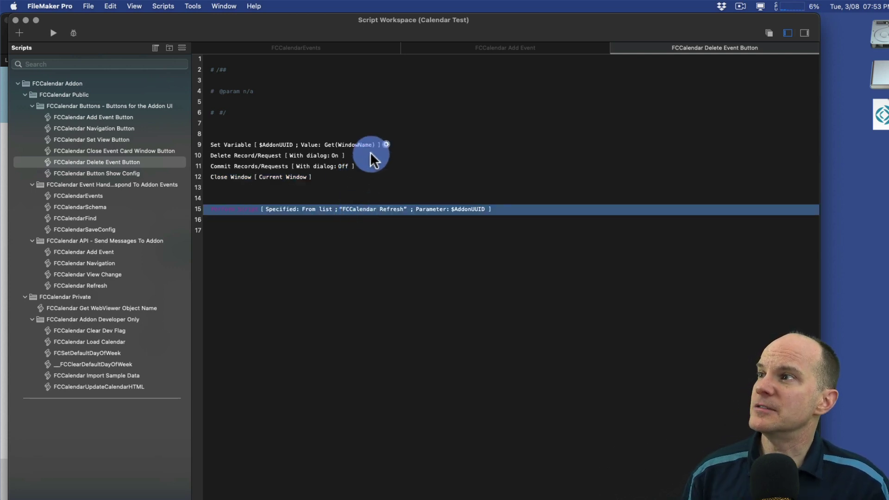
{"action": "left_click", "coordinate": [344, 105]}
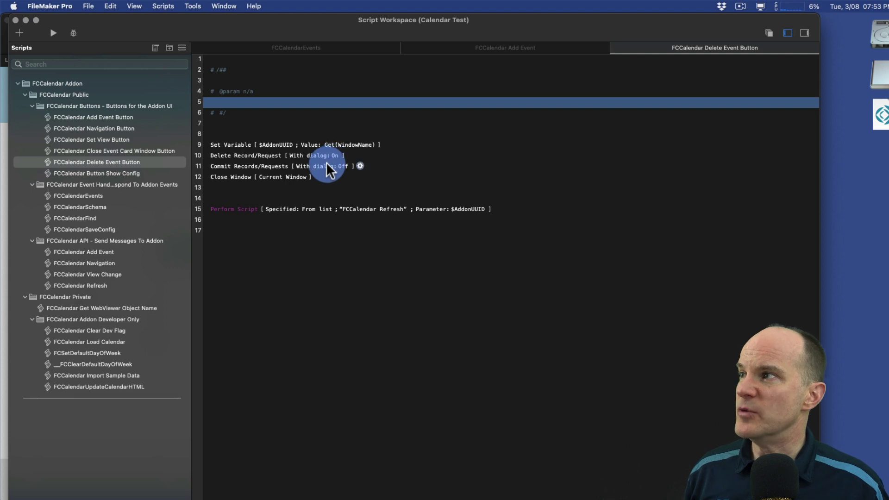
- Add a Set Error Capture [On] step on line 7, above the Set Variable step of the deletion script
{"action": "left_click", "coordinate": [370, 158]}
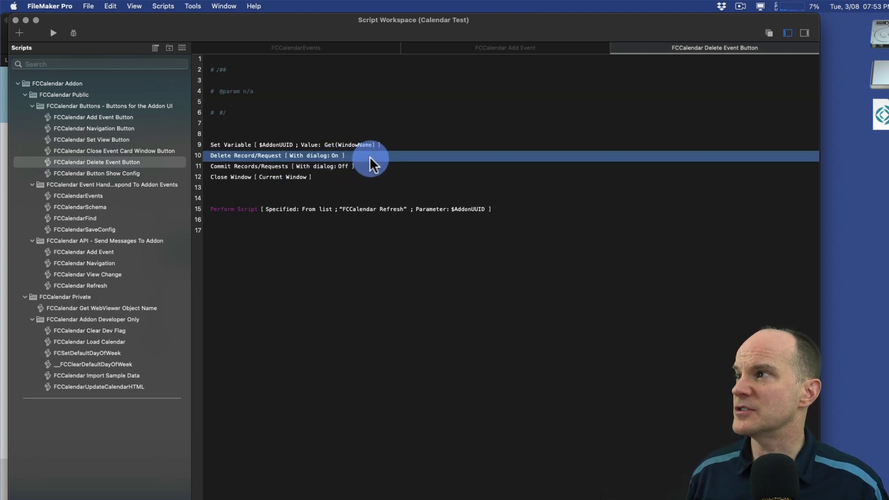
{"action": "key", "text": "Return"}
{"action": "key", "text": "BackSpace"}
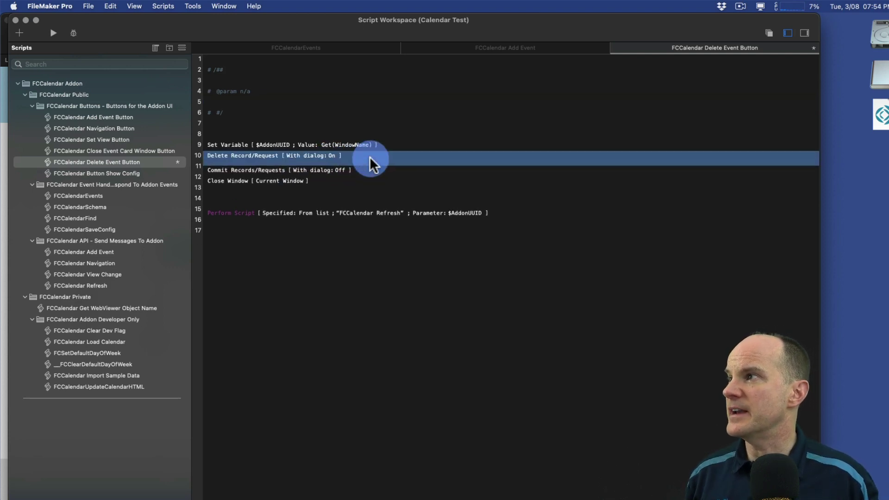
{"action": "key", "text": "Up"}
{"action": "key", "text": "Up"}
{"action": "key", "text": "Up"}
{"action": "type", "text": "SEt "}
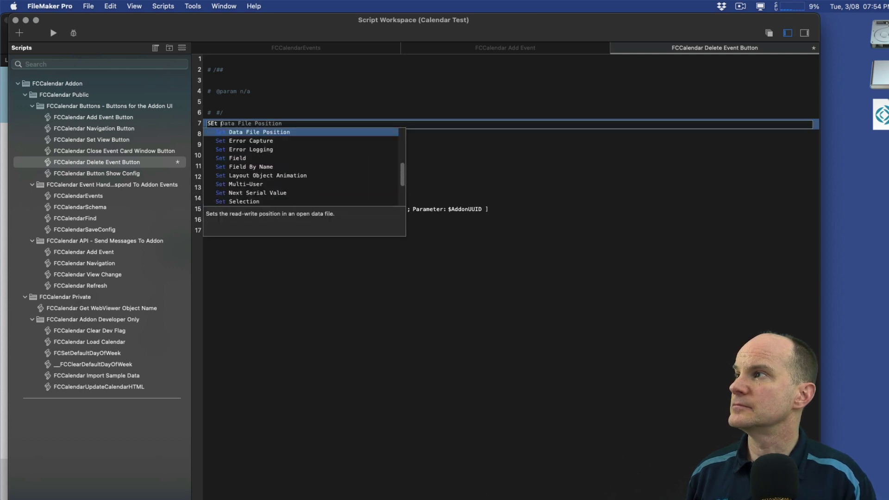
{"action": "type", "text": "err"}
{"action": "key", "text": "Return"}
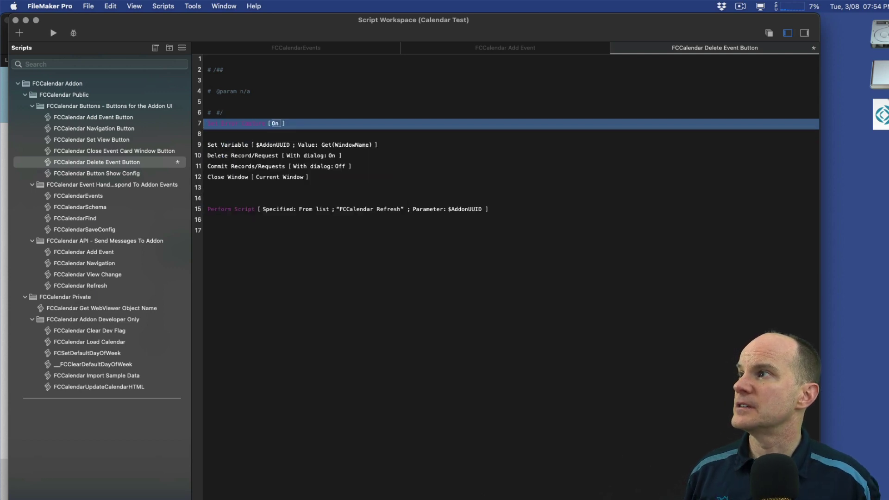
{"action": "left_click", "coordinate": [368, 156]}
- Add an Allow User Abort [Off] step directly below Set Error Capture, and save and close the script
{"action": "left_click", "coordinate": [347, 126]}
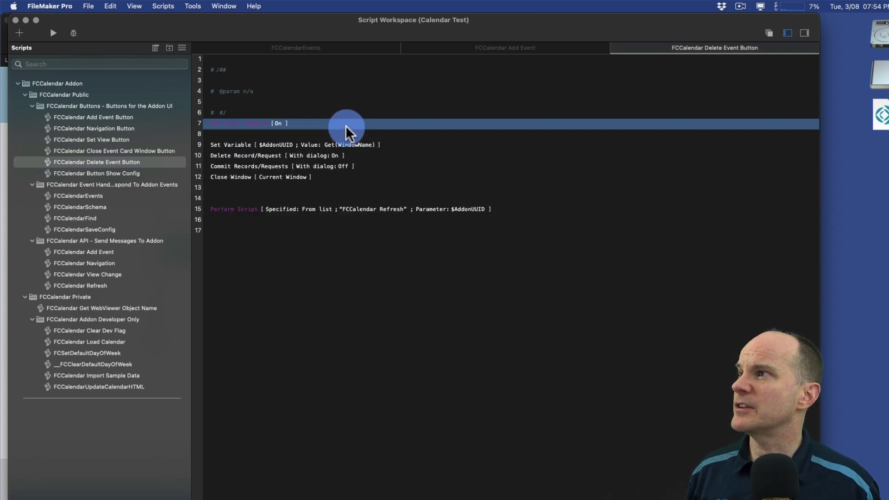
{"action": "type", "text": "allow"}
{"action": "key", "text": "Down"}
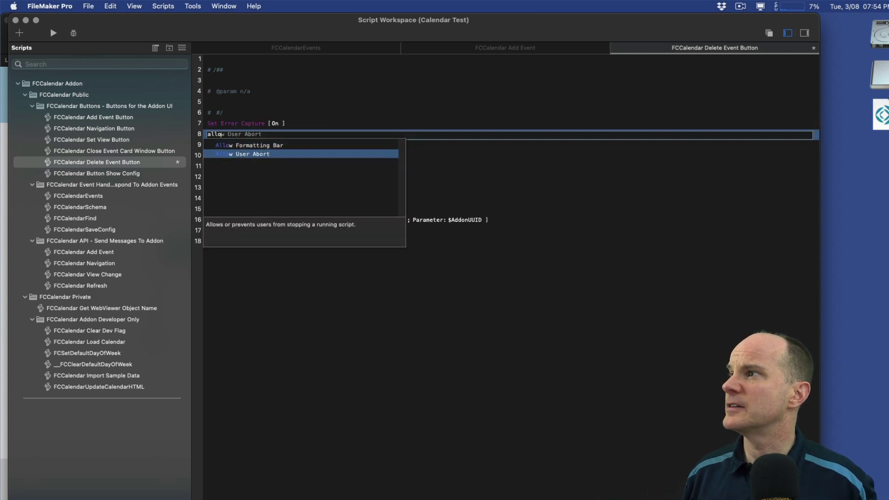
{"action": "key", "text": "Return"}
{"action": "key", "text": "super+s"}
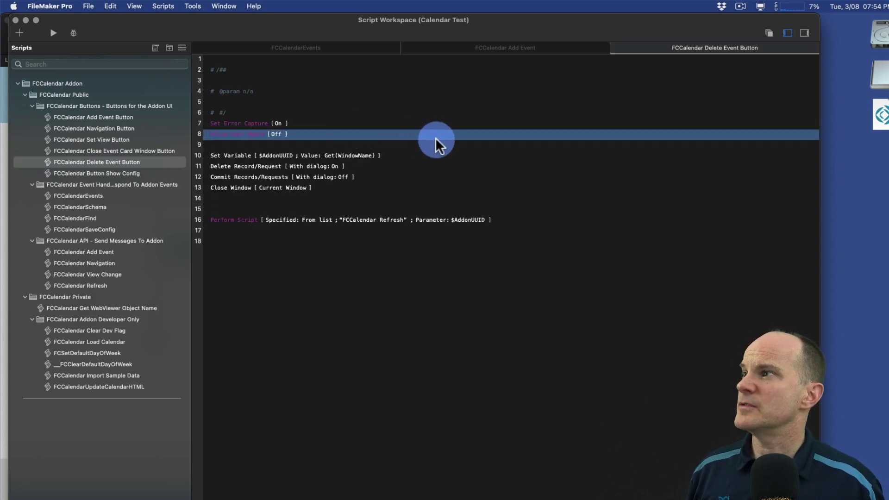
{"action": "key", "text": "super+w"}
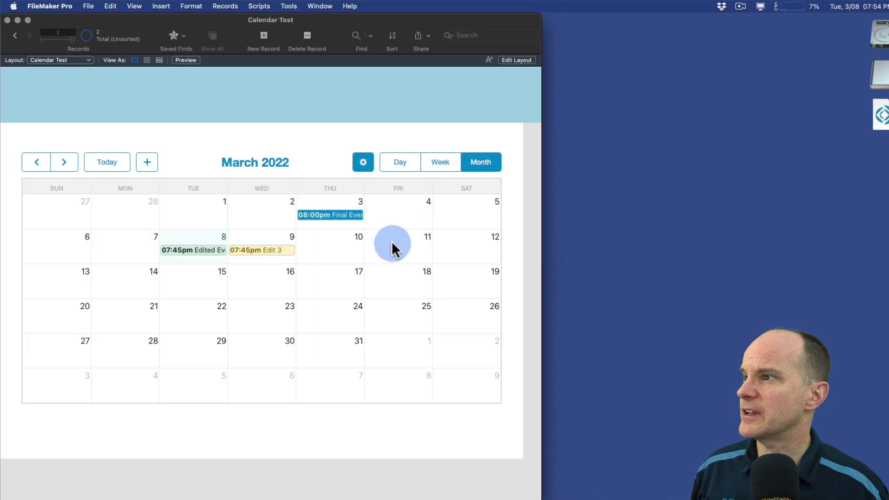
- Test the edited script by starting Delete Event on the Edit 3 event and cancelling the record deletion
{"action": "left_click", "coordinate": [270, 254]}
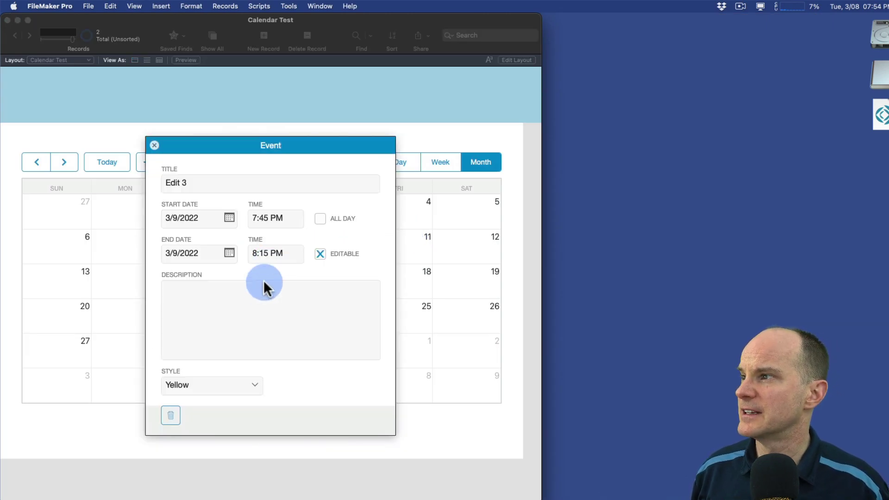
{"action": "left_click", "coordinate": [187, 421]}
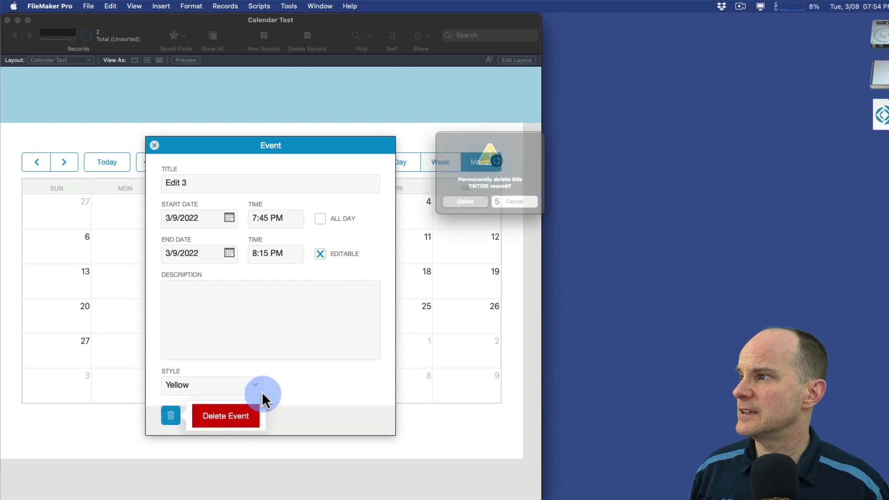
{"action": "left_click", "coordinate": [537, 207]}
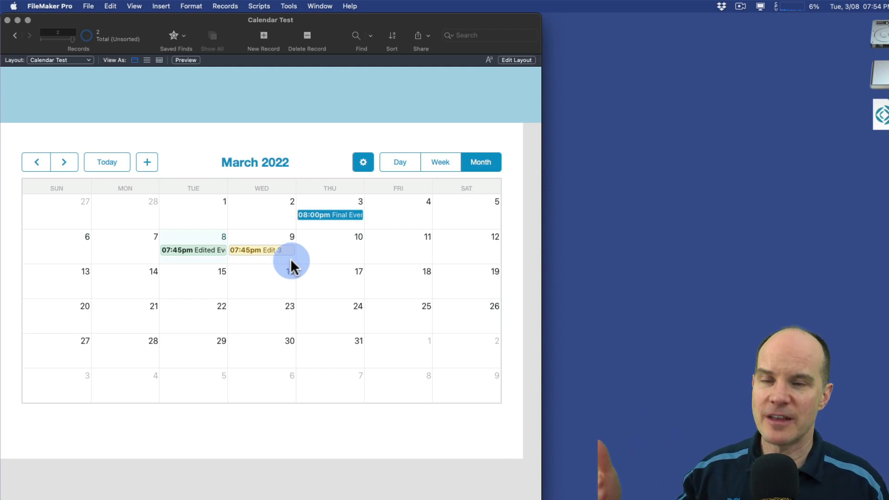
- Reopen the Edit 3 event on March 9, run Delete Event and confirm the permanent deletion of its record
{"action": "left_click", "coordinate": [263, 256]}
{"action": "left_click", "coordinate": [173, 417]}
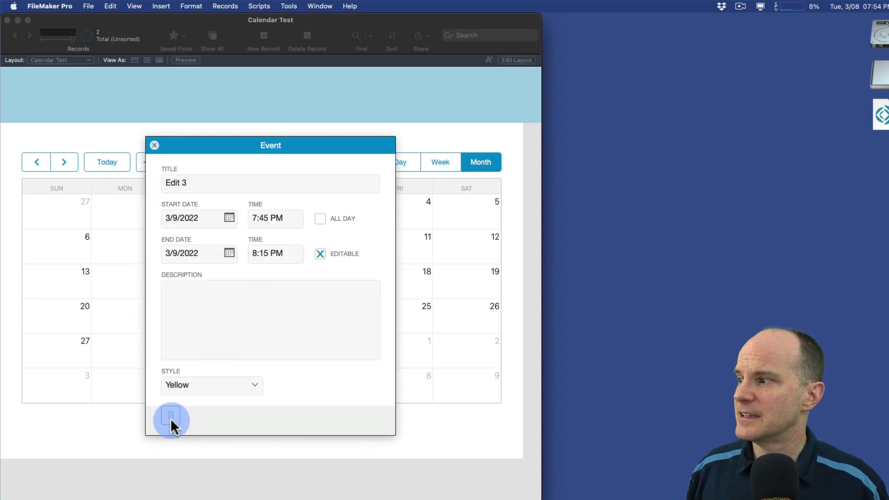
{"action": "left_click", "coordinate": [207, 417]}
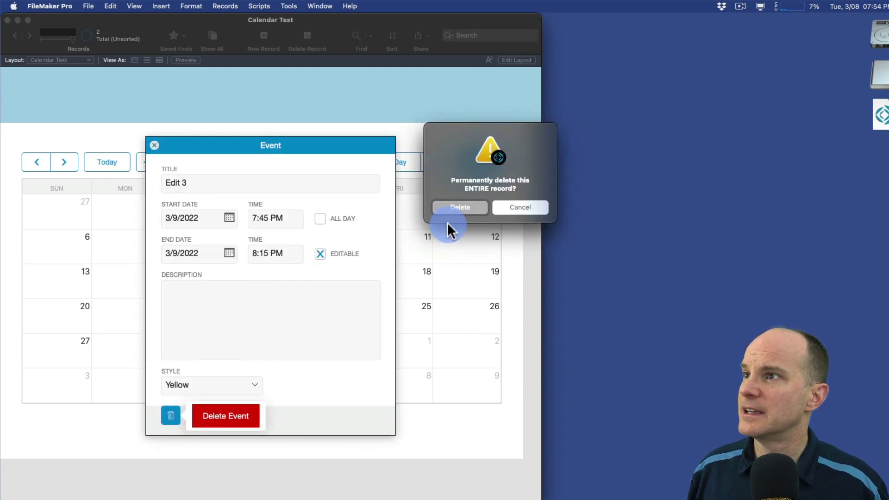
{"action": "left_click", "coordinate": [456, 204]}
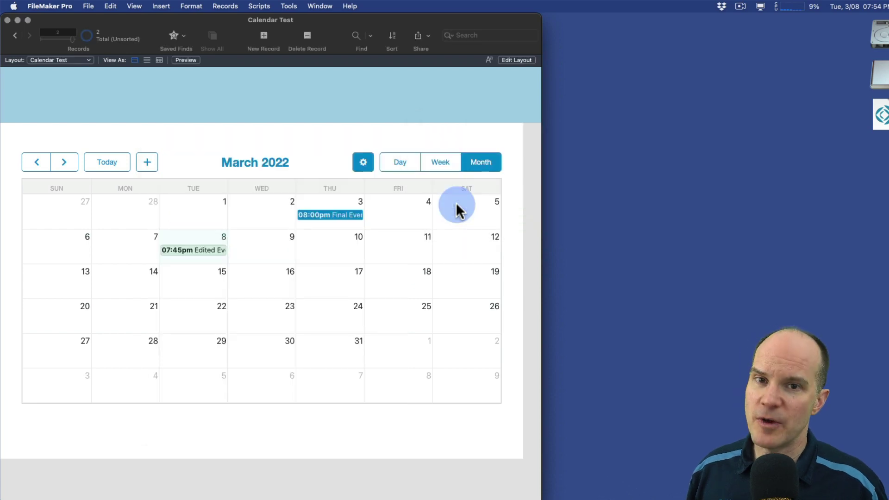
{"action": "left_click", "coordinate": [353, 170]}
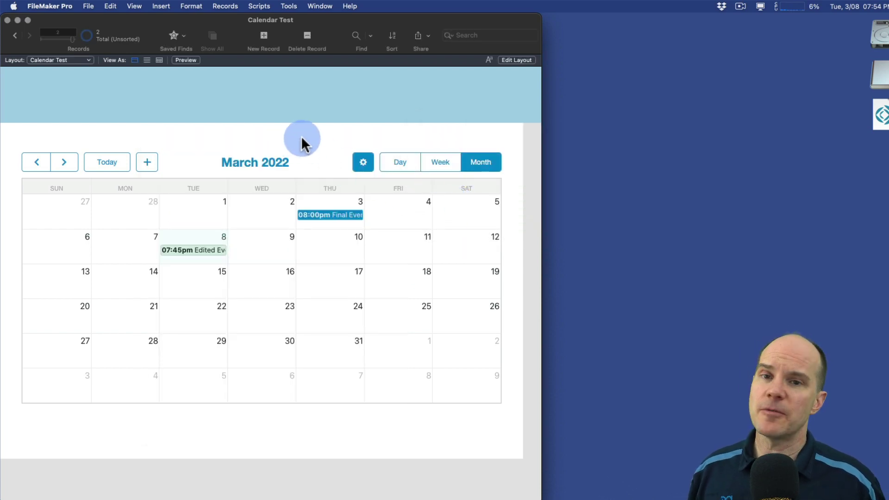